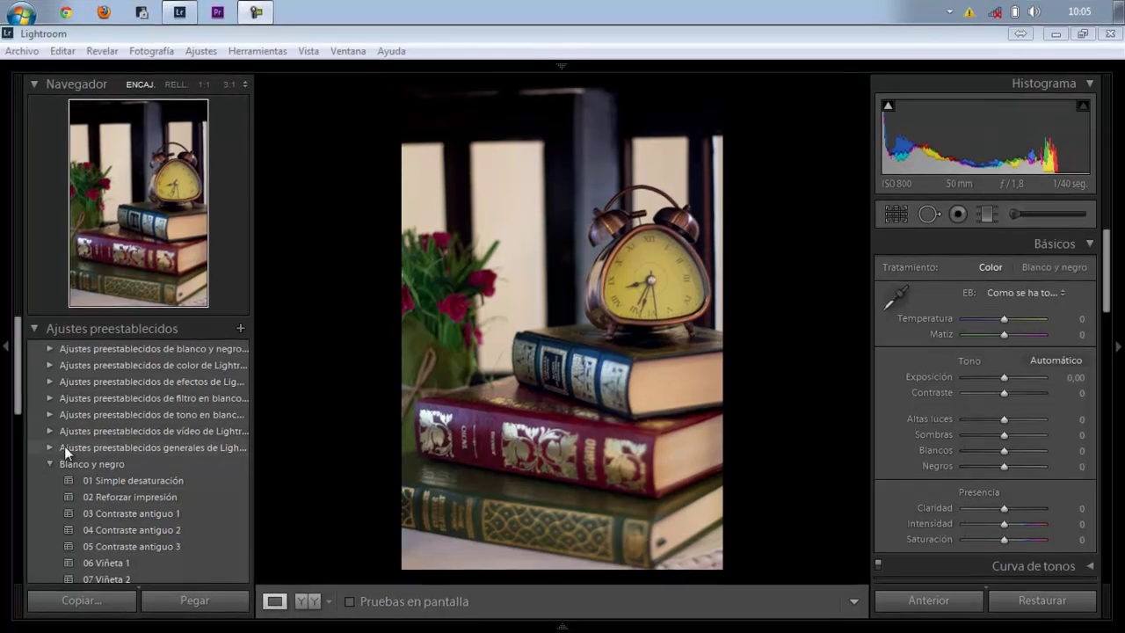
pyautogui.click(50, 465)
pyautogui.click(48, 479)
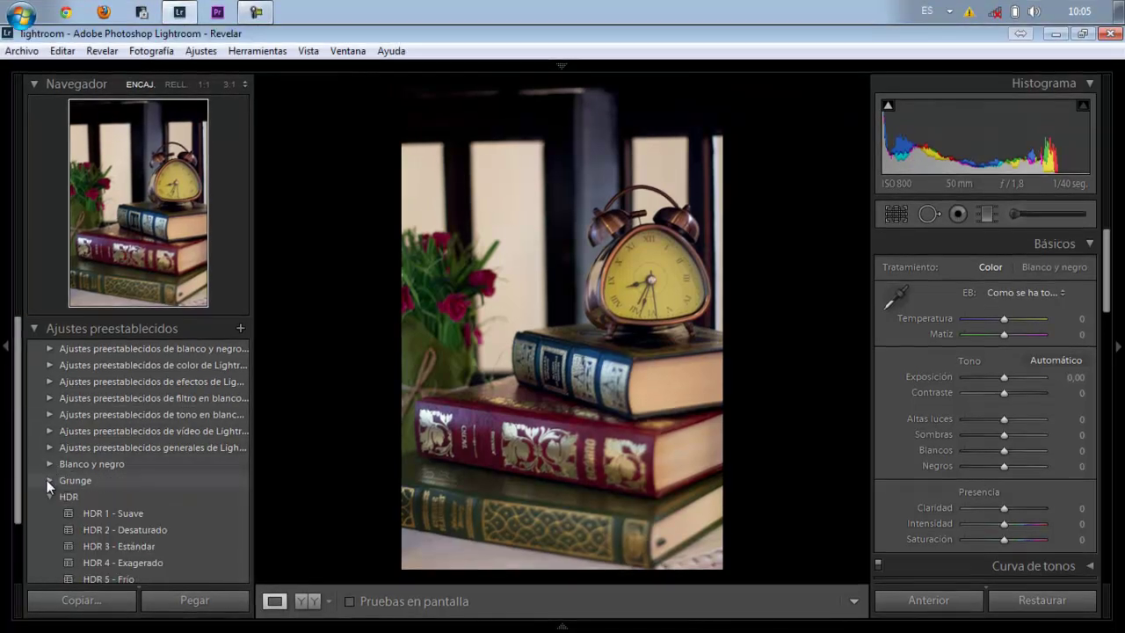
pyautogui.click(48, 496)
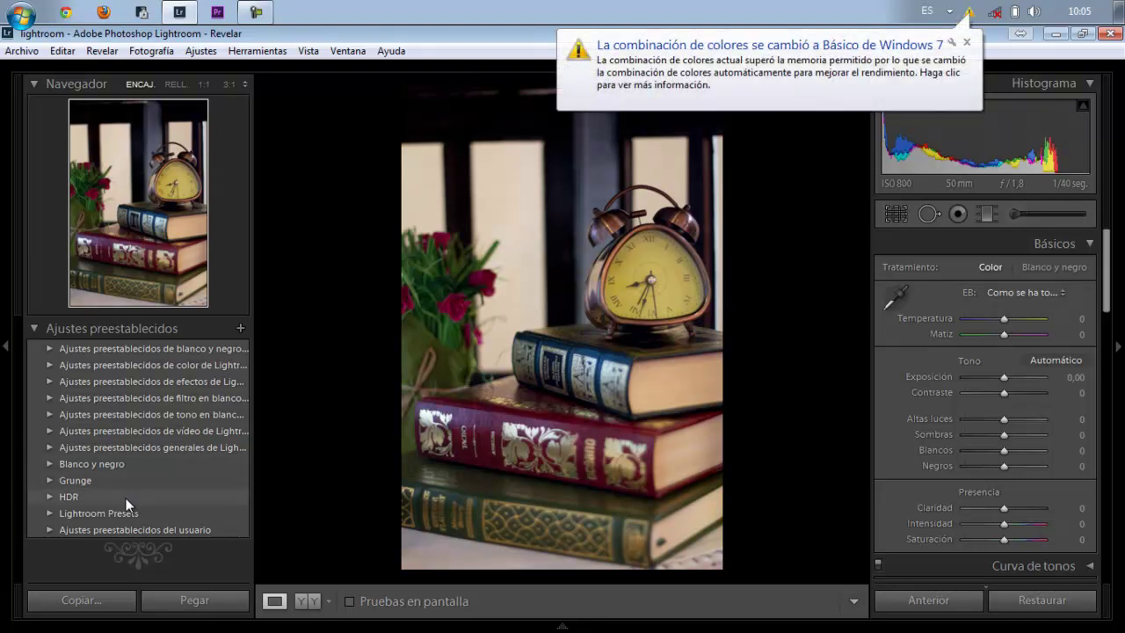
pyautogui.click(966, 42)
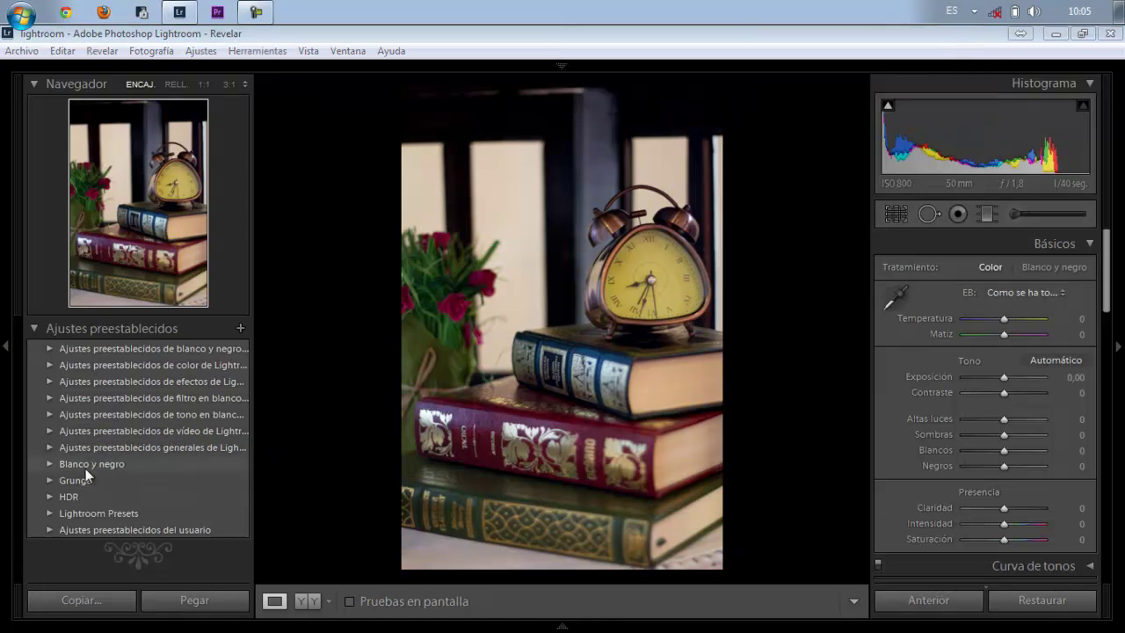
pyautogui.click(48, 463)
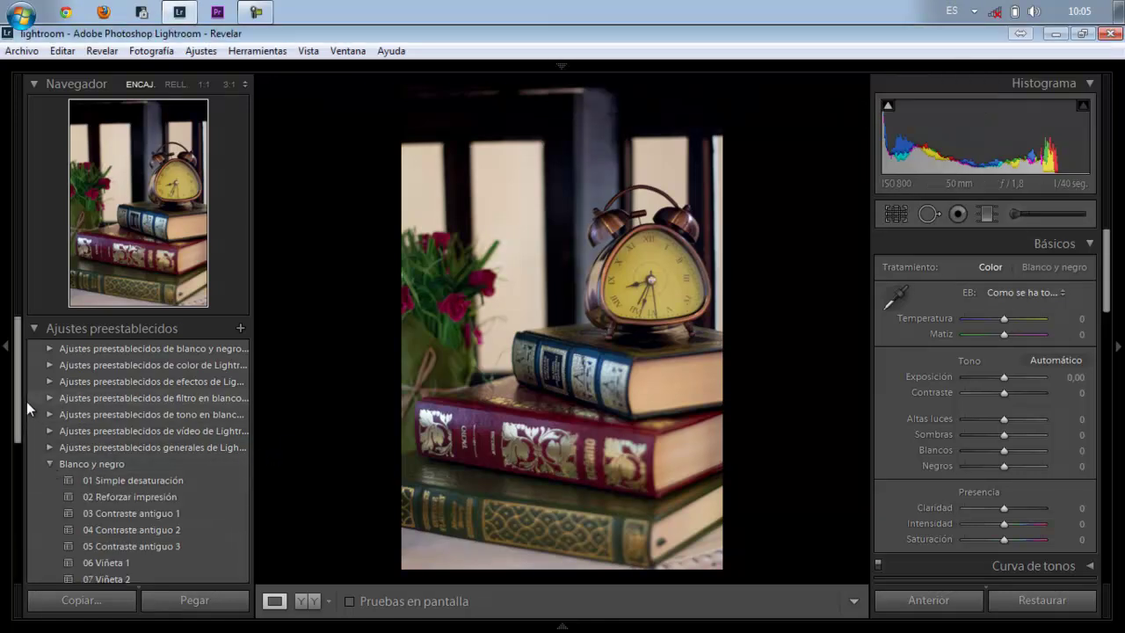
pyautogui.moveTo(19, 397)
pyautogui.mouseDown()
pyautogui.moveTo(19, 492)
pyautogui.moveTo(19, 450)
pyautogui.mouseUp()
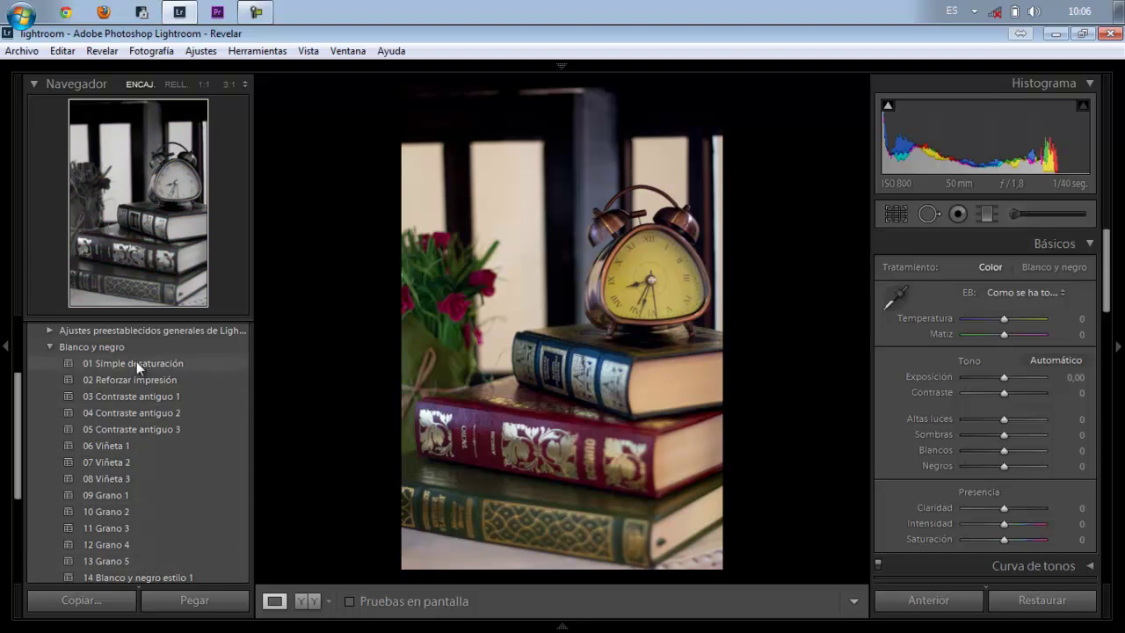
pyautogui.moveTo(17, 397); pyautogui.dragTo(24, 453)
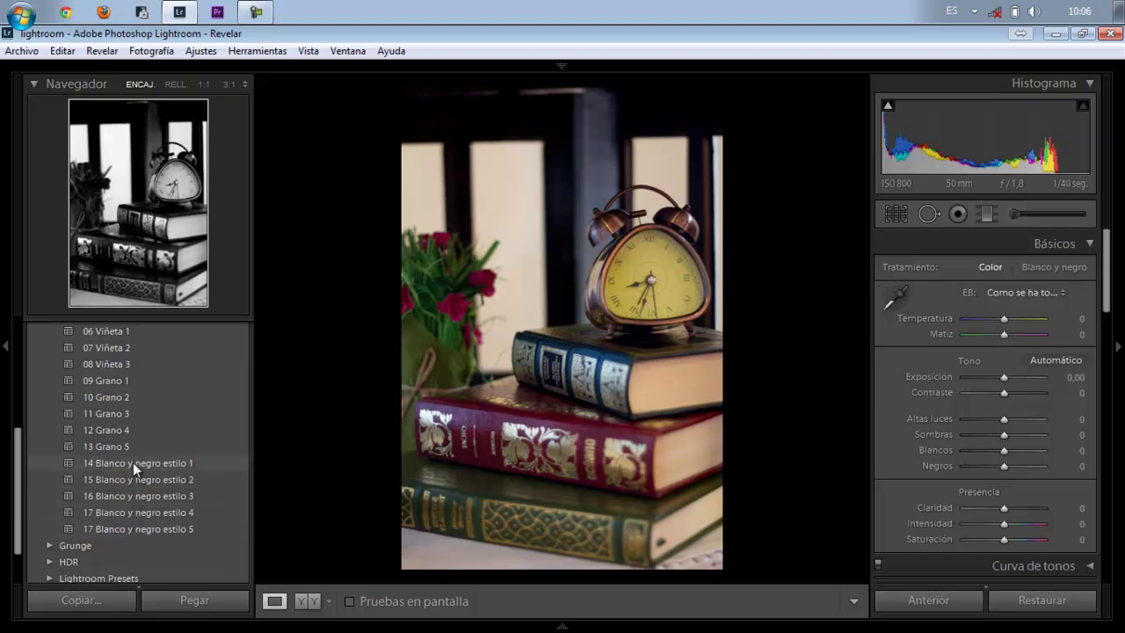
pyautogui.moveTo(15, 479); pyautogui.dragTo(15, 424)
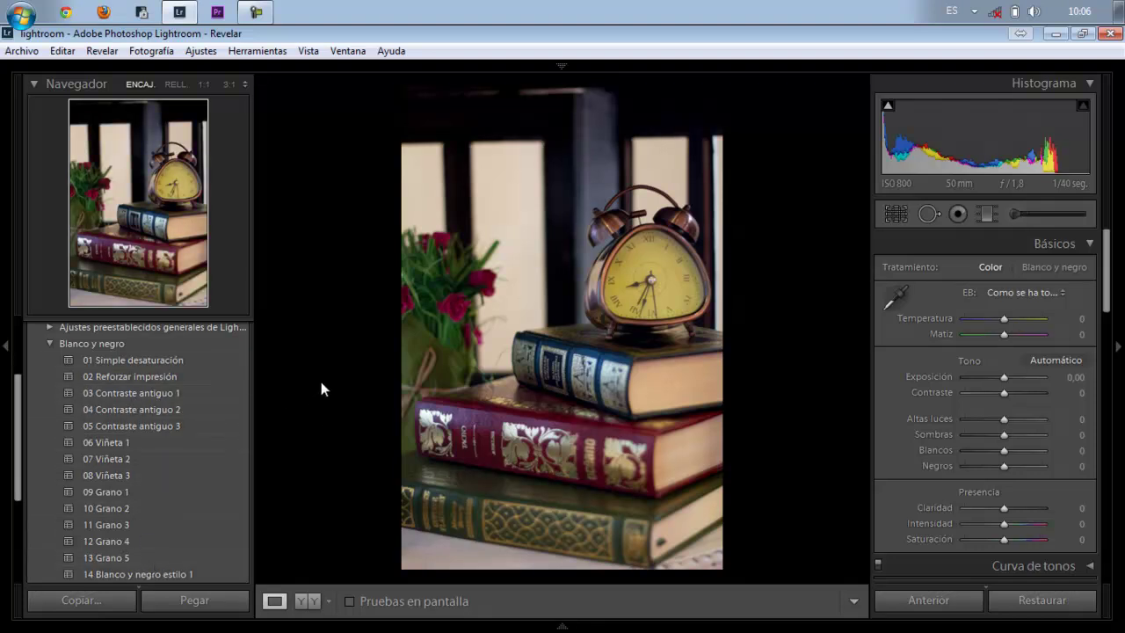
pyautogui.click(236, 361)
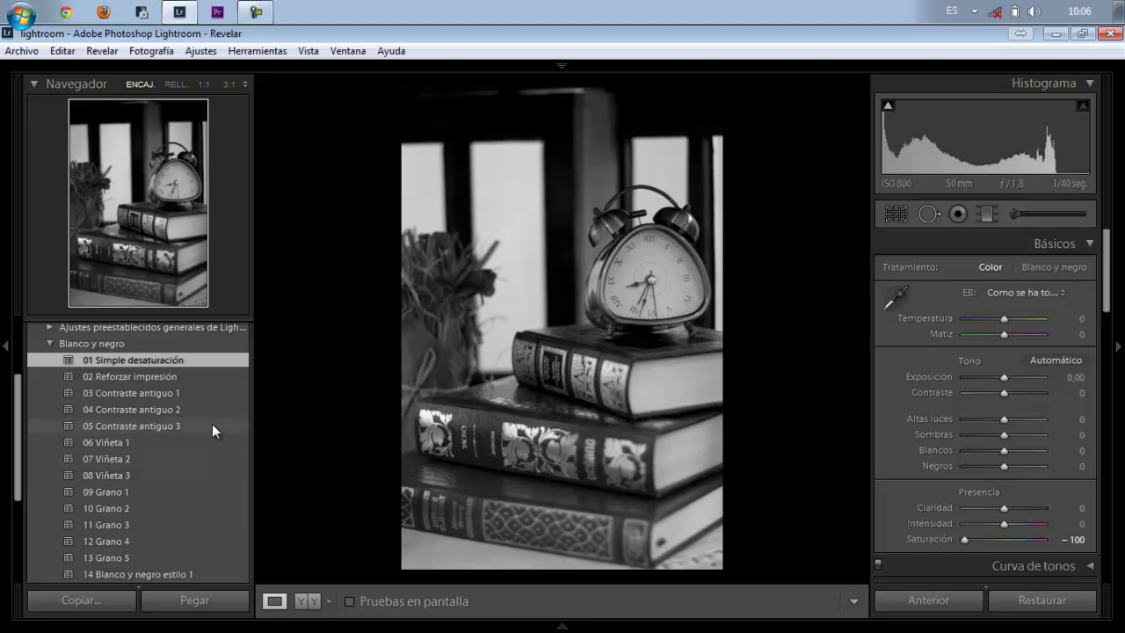
pyautogui.click(212, 376)
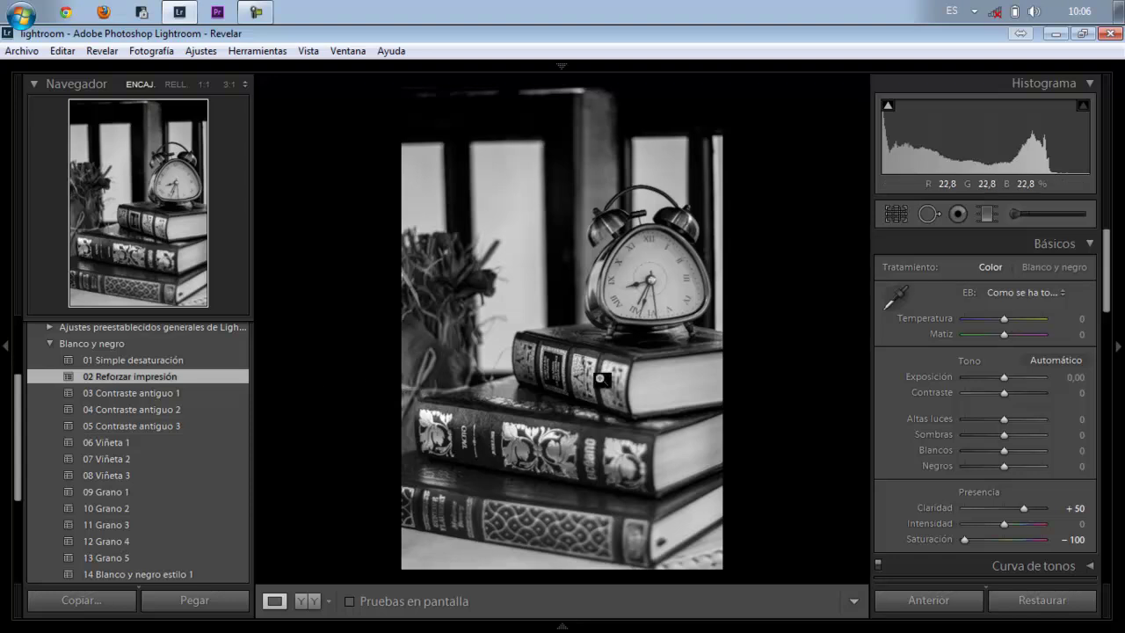
pyautogui.click(562, 355)
pyautogui.click(562, 355)
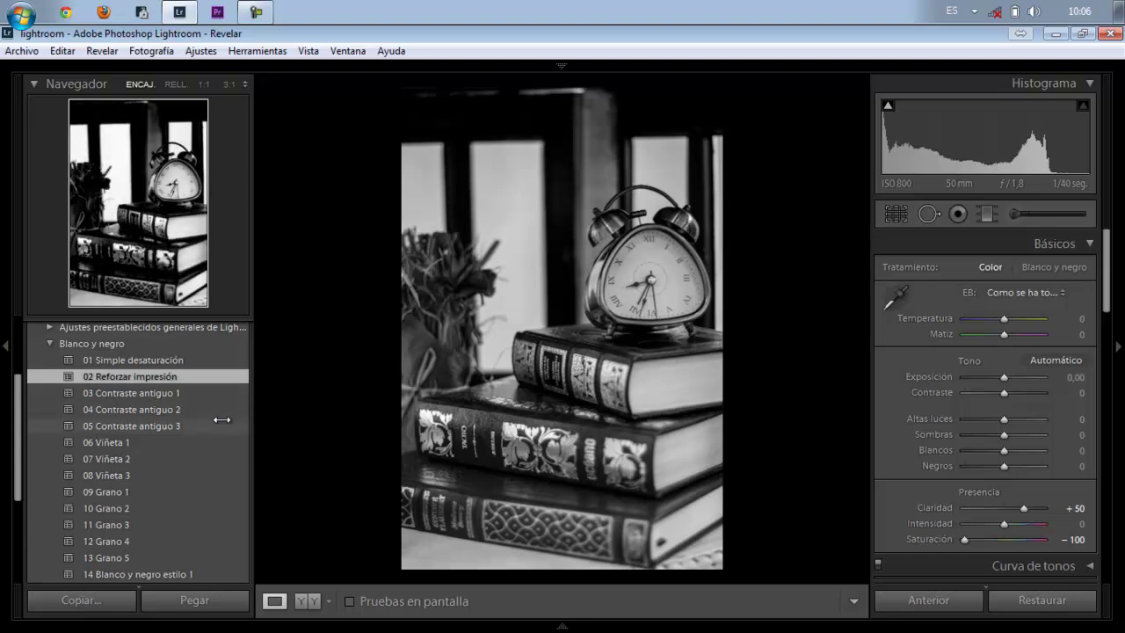
pyautogui.click(221, 419)
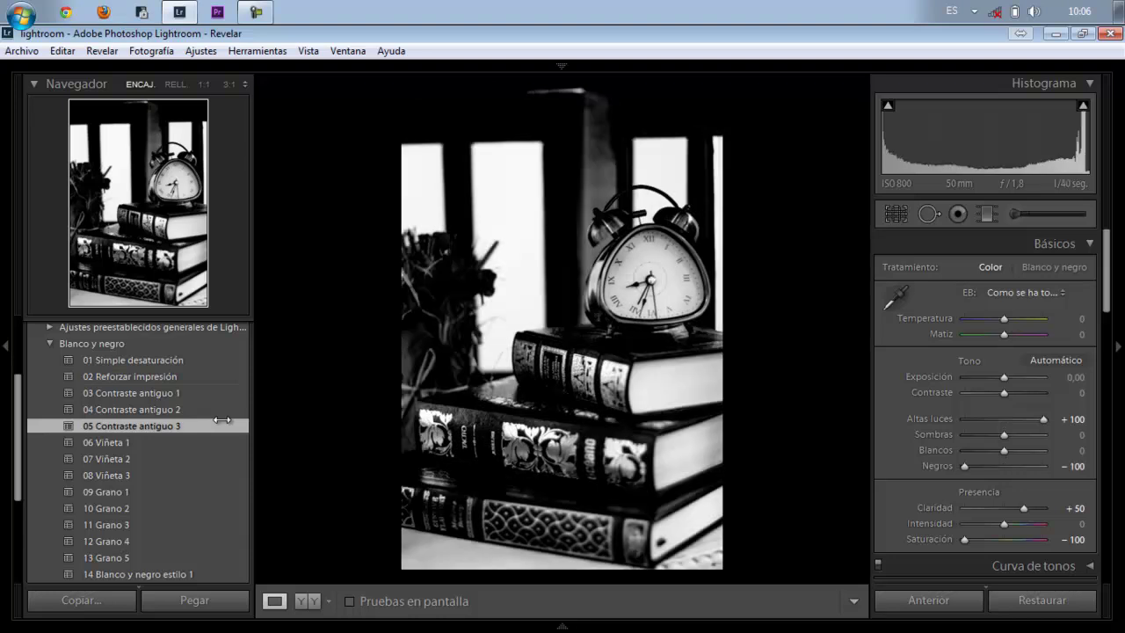
pyautogui.click(215, 409)
pyautogui.click(213, 393)
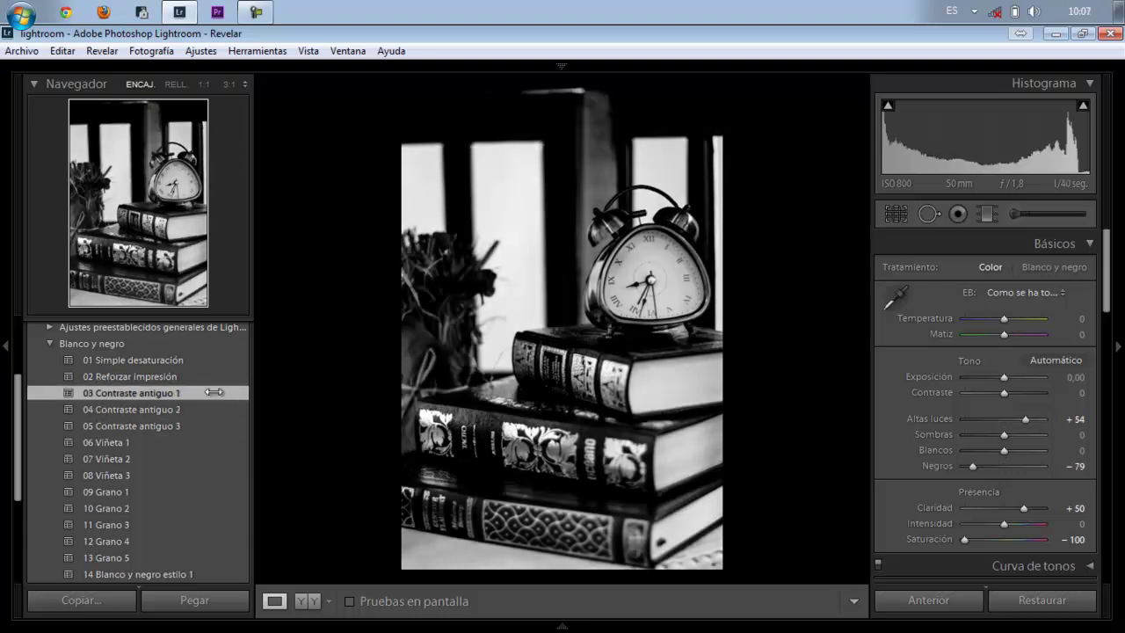
pyautogui.click(214, 428)
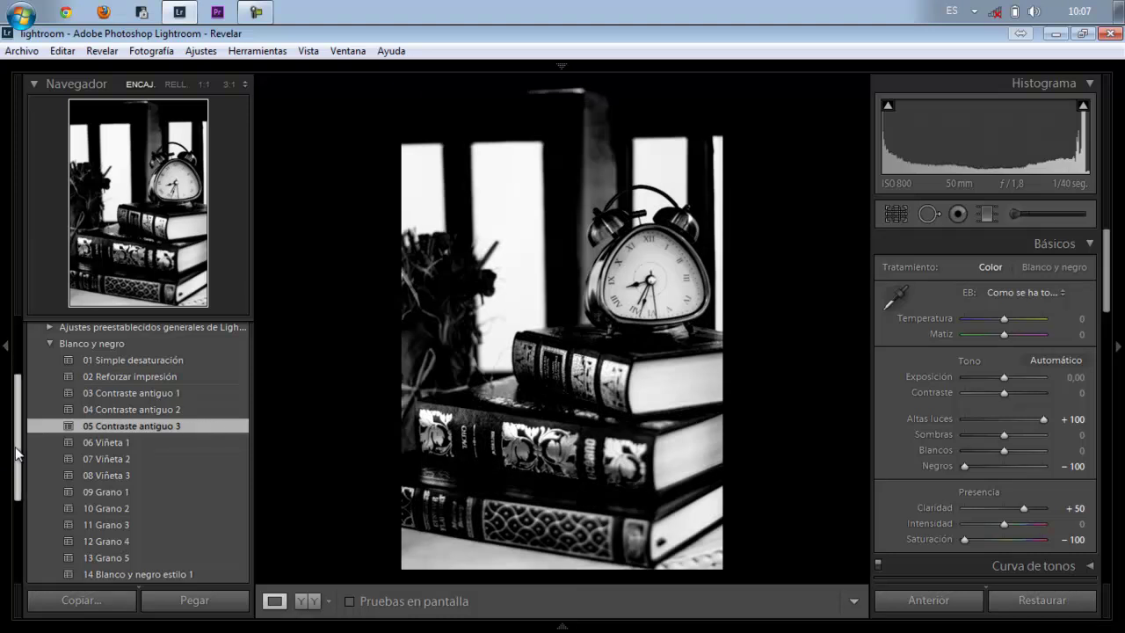
pyautogui.scroll(-2, 16, 452)
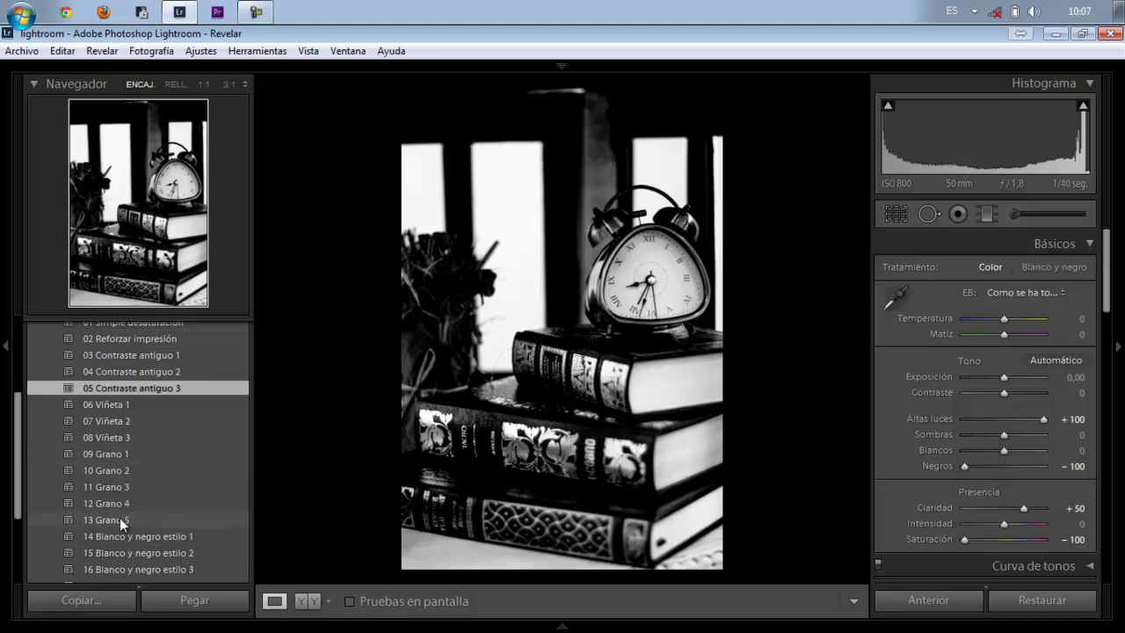
pyautogui.click(1025, 607)
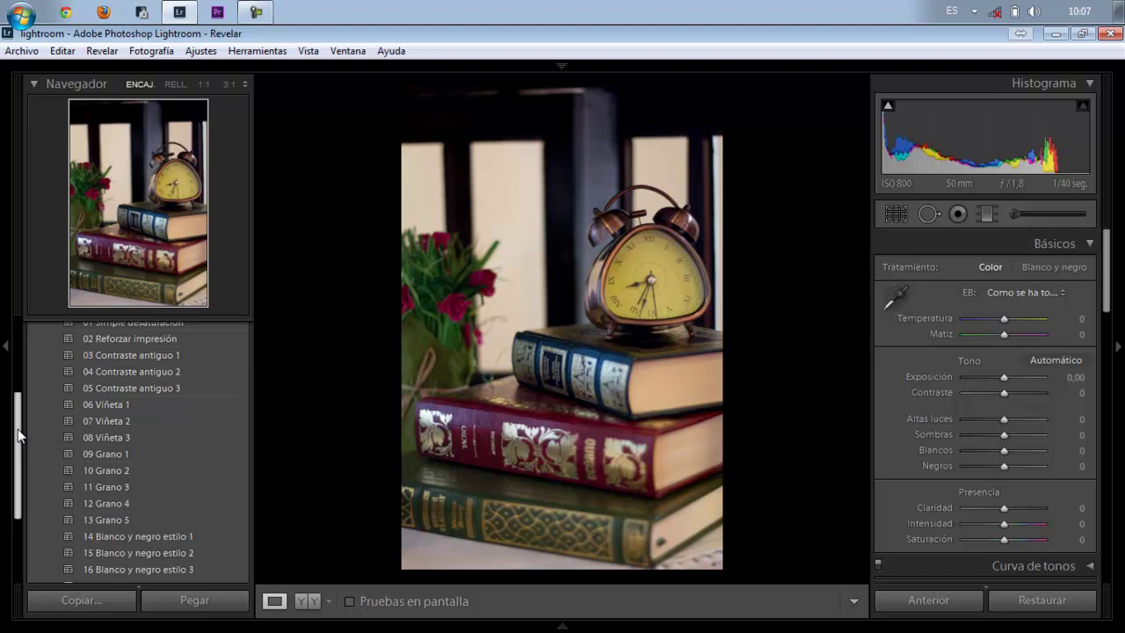
pyautogui.moveTo(20, 433); pyautogui.dragTo(31, 471)
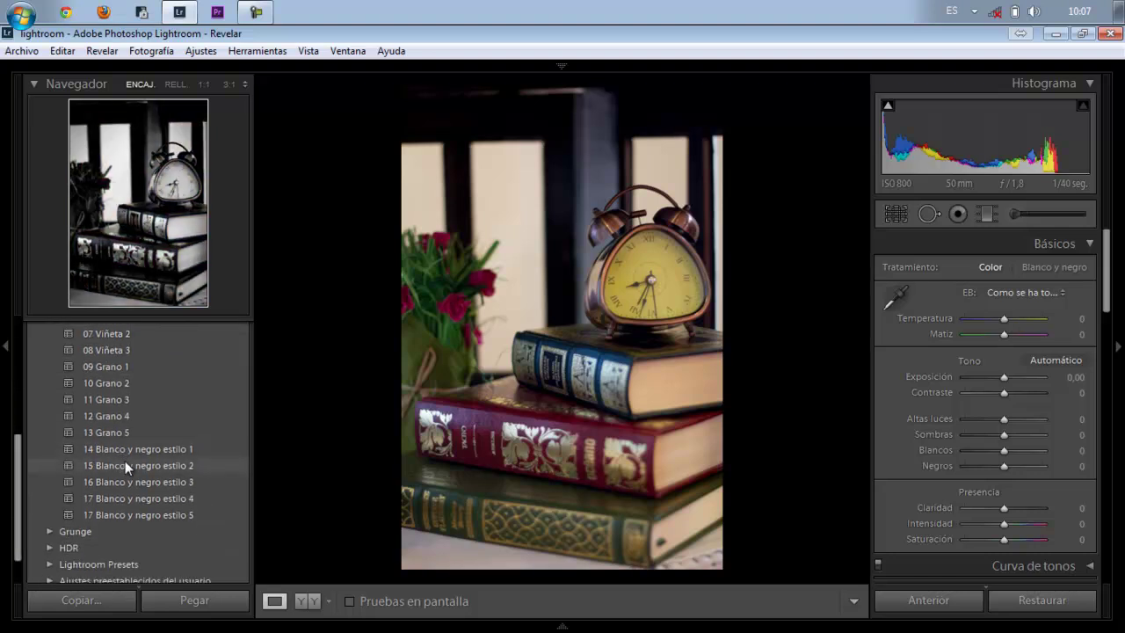
pyautogui.click(125, 464)
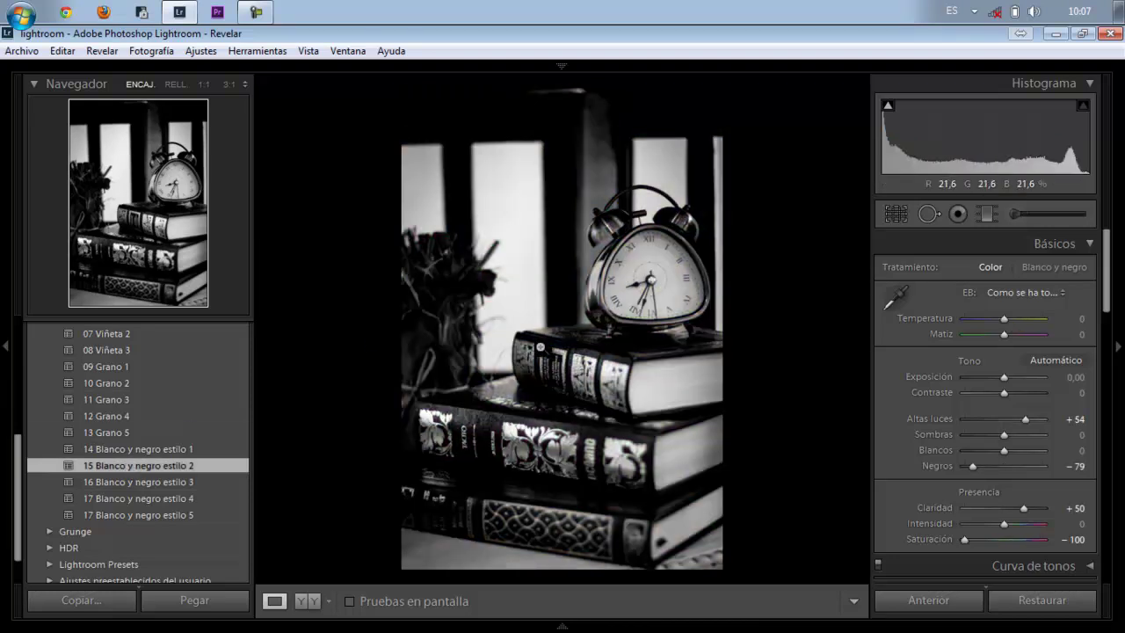
pyautogui.click(539, 345)
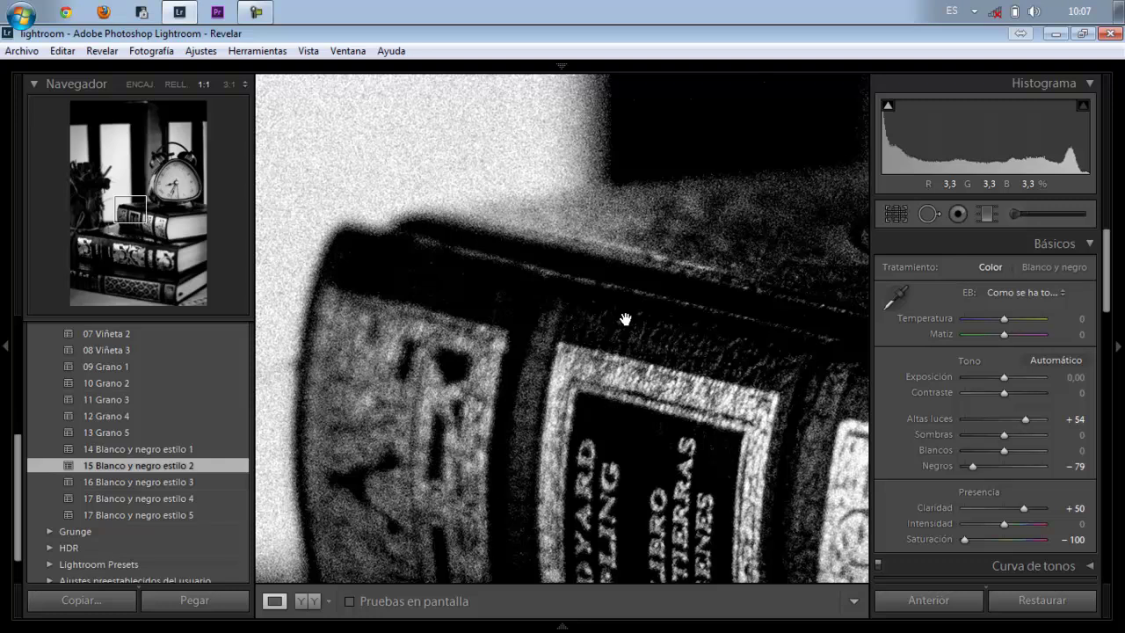
pyautogui.click(625, 319)
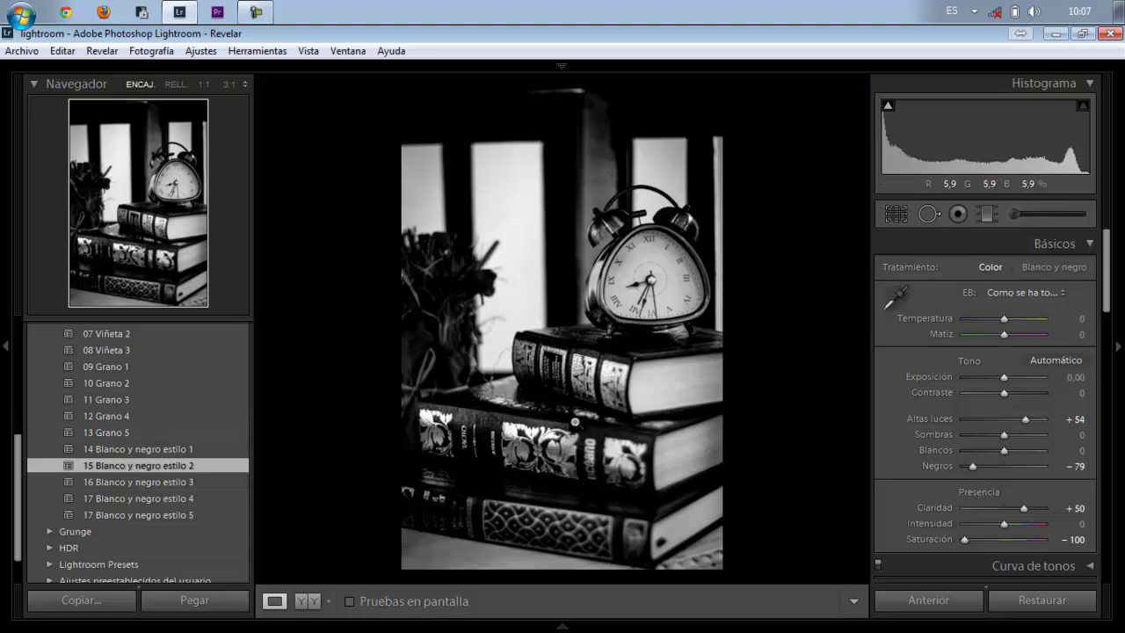
pyautogui.click(1024, 601)
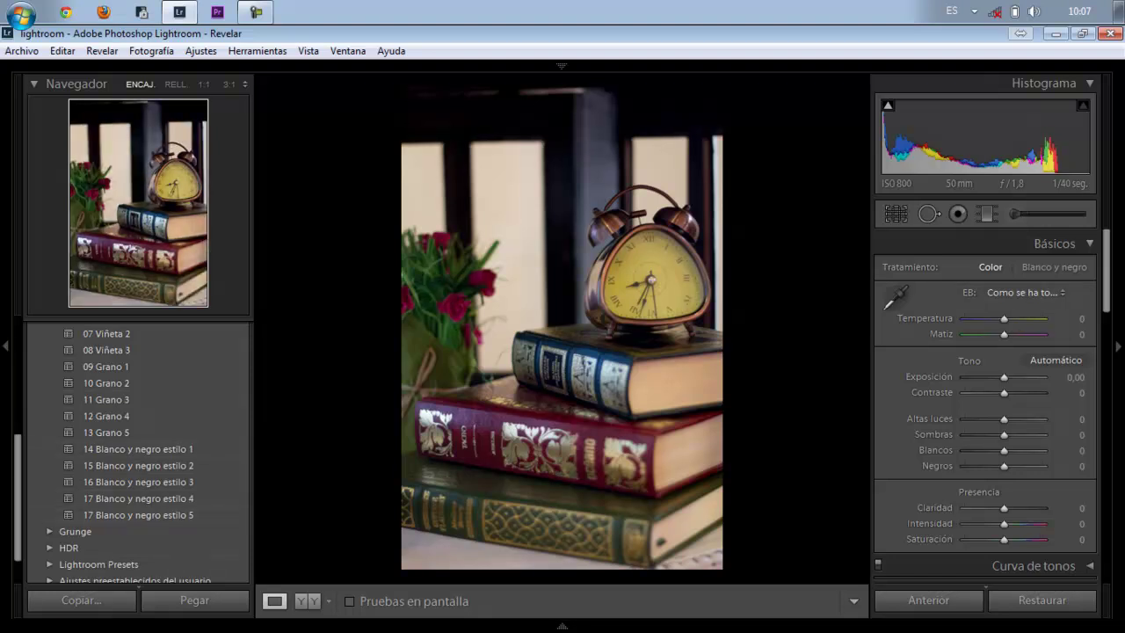
pyautogui.moveTo(138, 481)
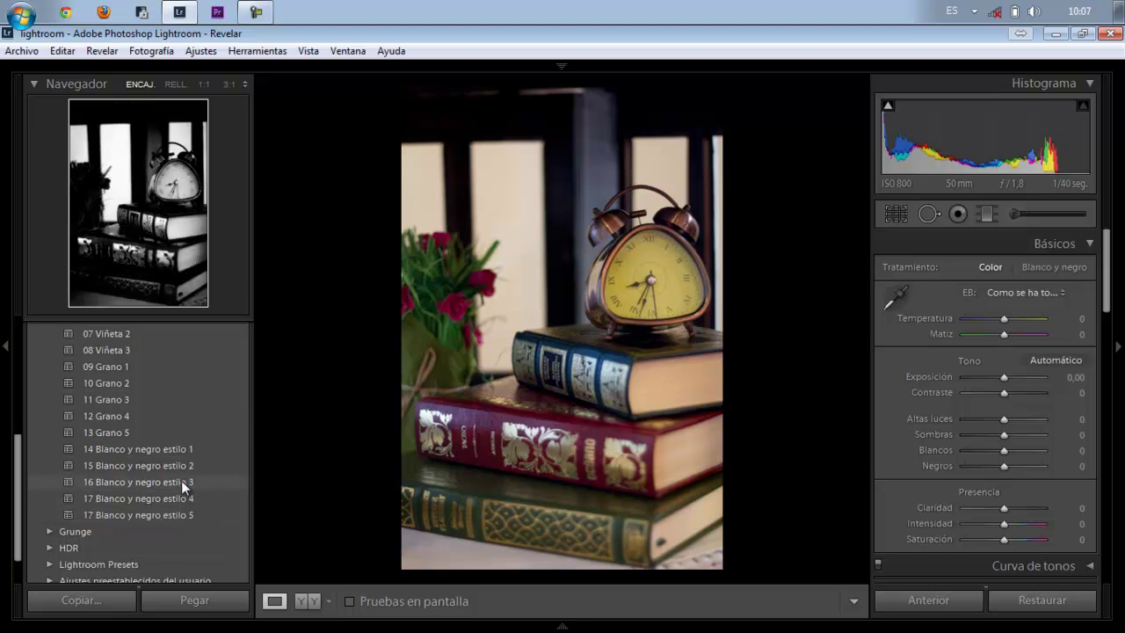
# Apply the 16 Blanco y negro estilo 3 preset and inspect the book spine at 1:1, then return to Fit.
pyautogui.click(181, 480)
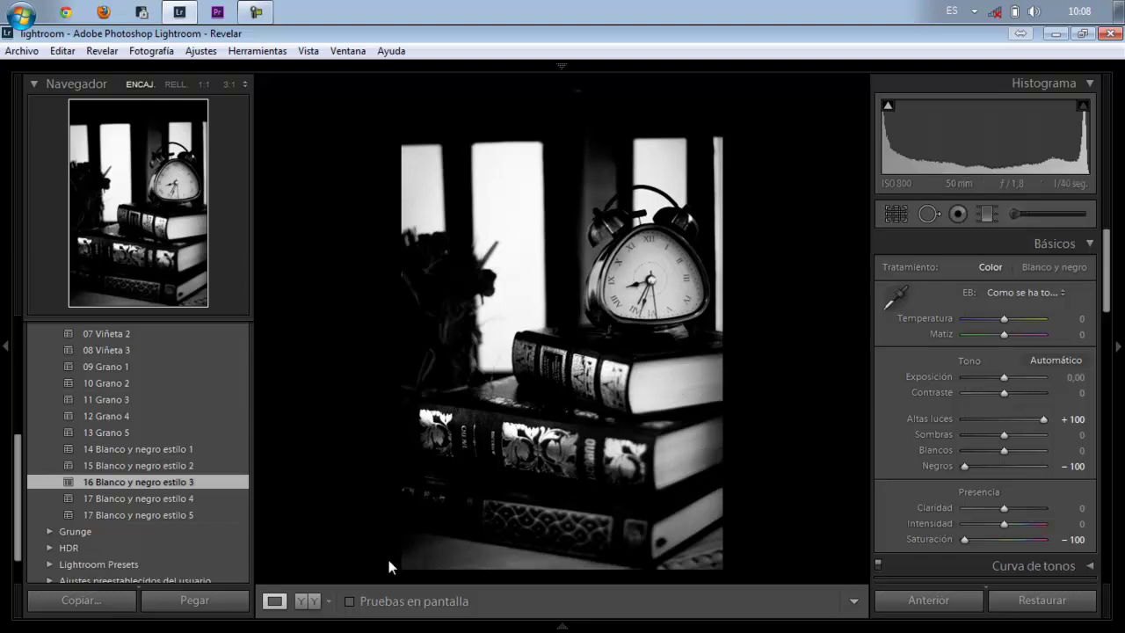
pyautogui.click(552, 316)
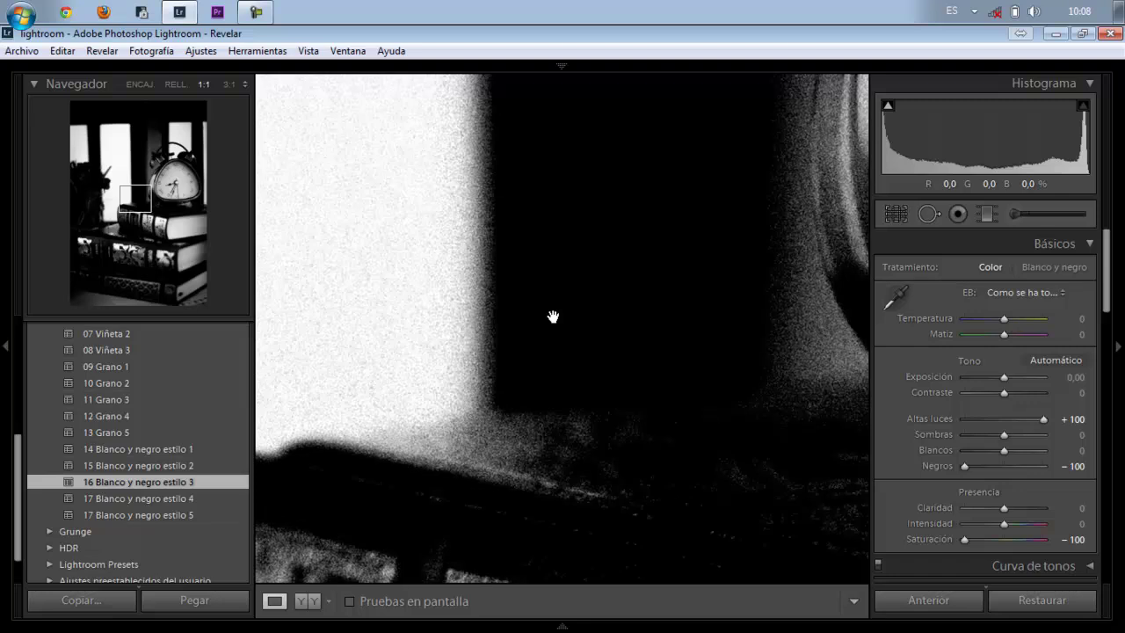
pyautogui.moveTo(460, 457); pyautogui.dragTo(608, 258)
pyautogui.moveTo(585, 424); pyautogui.dragTo(601, 241)
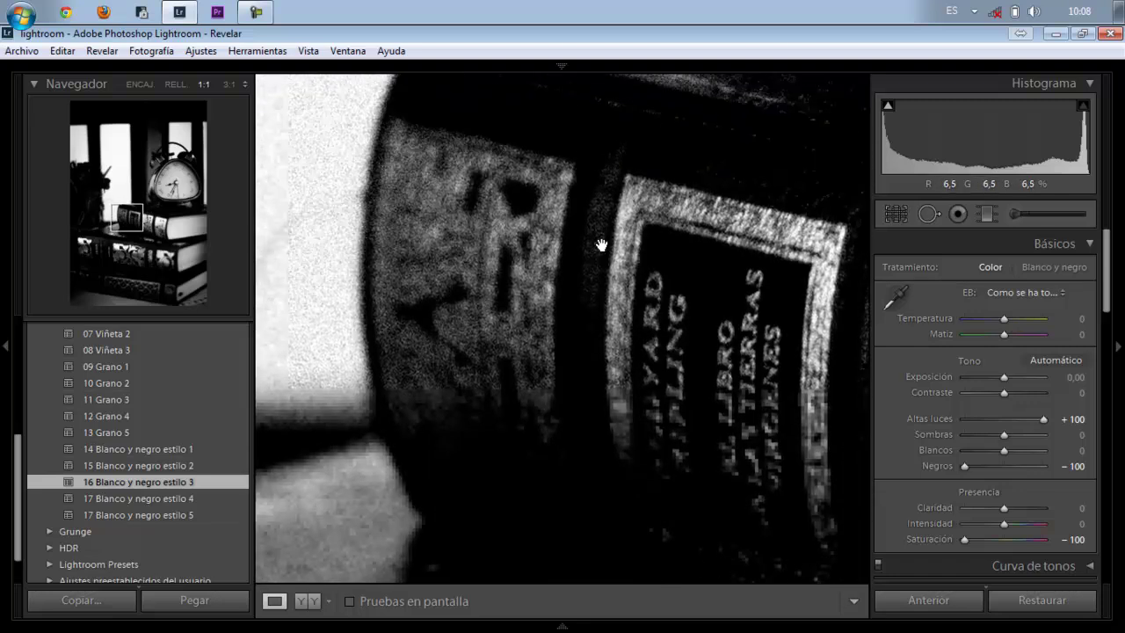
pyautogui.click(601, 241)
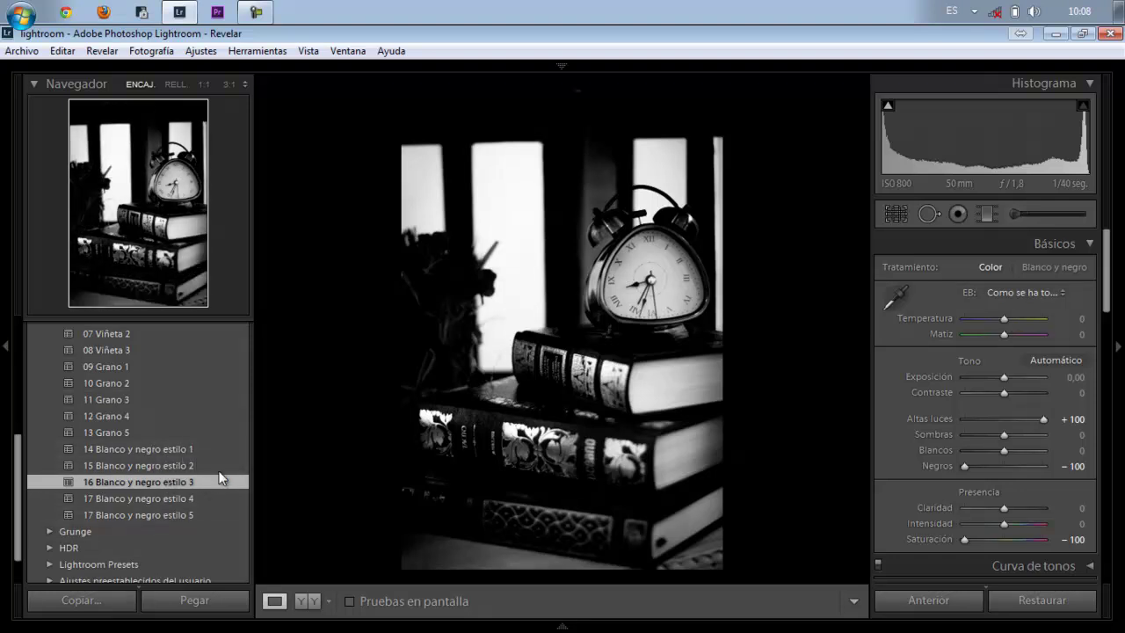
# Apply the 14 Blanco y negro estilo 1 preset and inspect the book spine at 1:1.
pyautogui.click(206, 447)
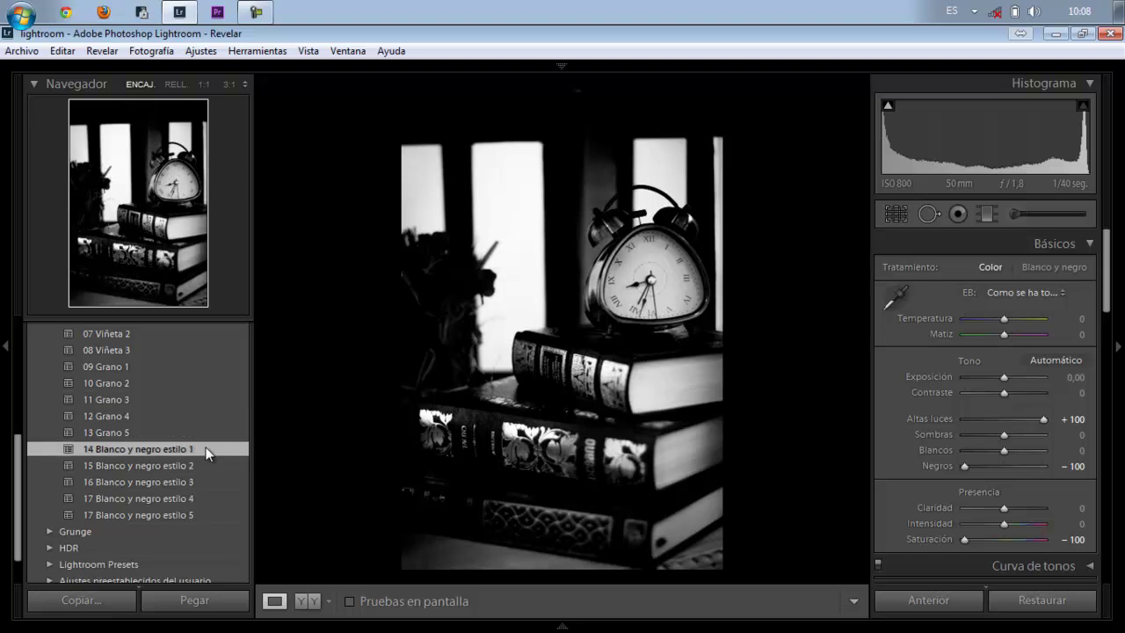
pyautogui.click(566, 355)
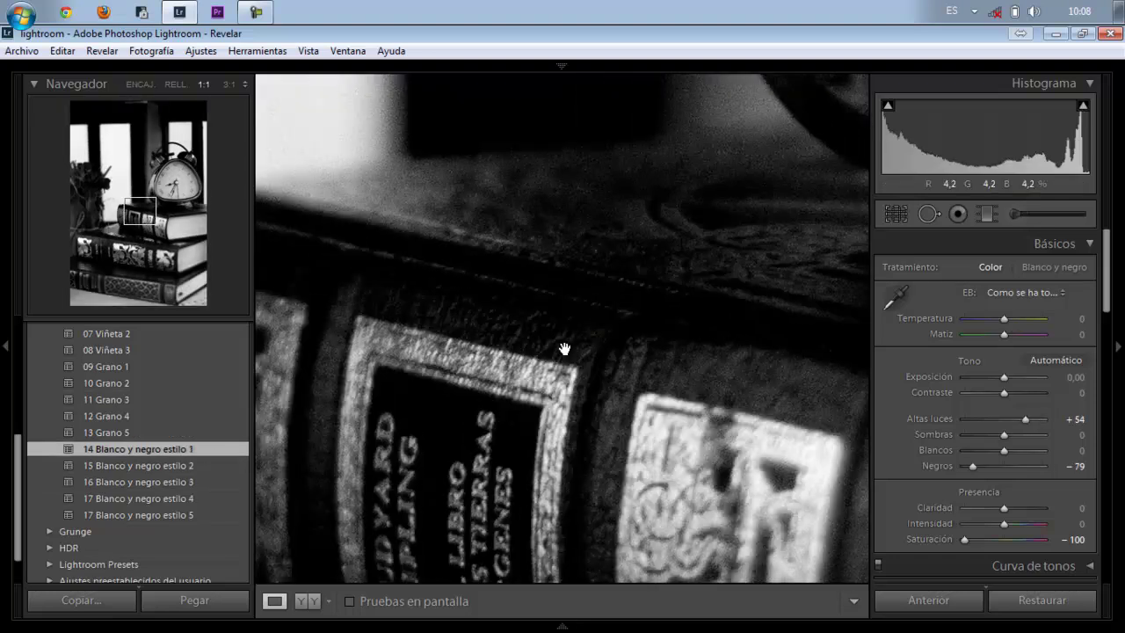
pyautogui.moveTo(565, 351); pyautogui.dragTo(696, 464)
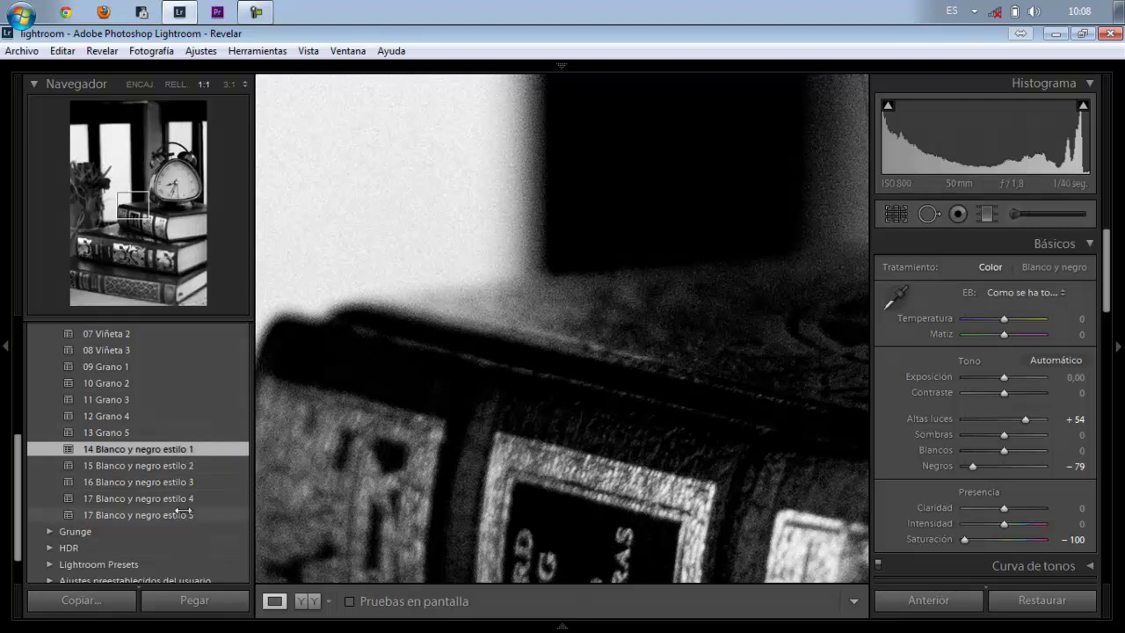
pyautogui.moveTo(17, 502); pyautogui.dragTo(35, 452)
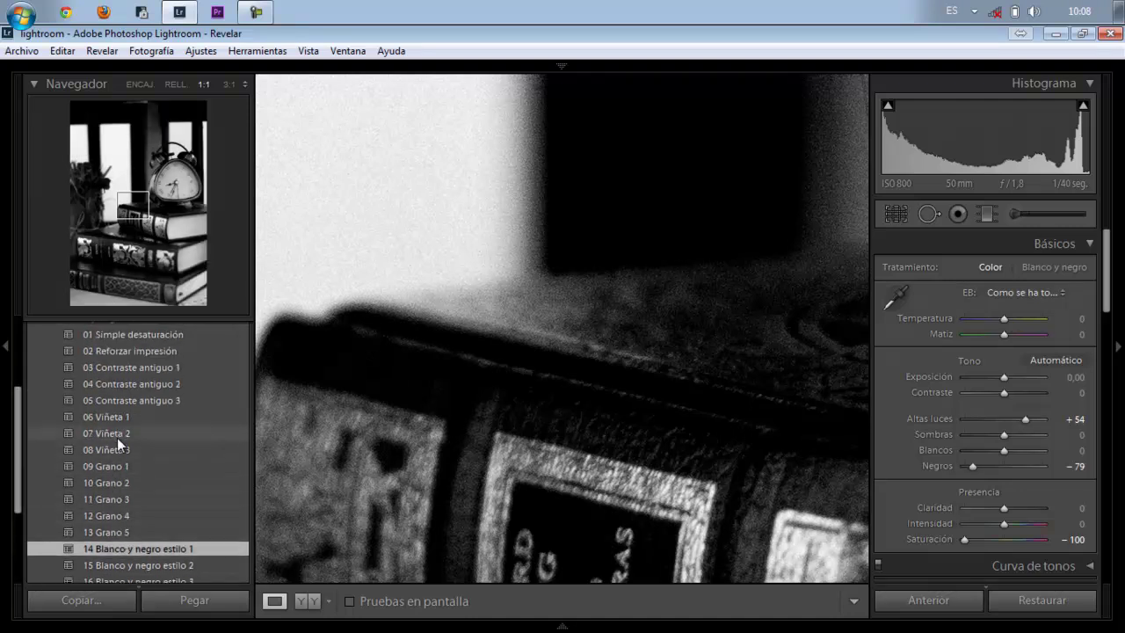
# Try the 10 Grano 2 preset, settle on Grano 5, and view the whole photo.
pyautogui.click(112, 489)
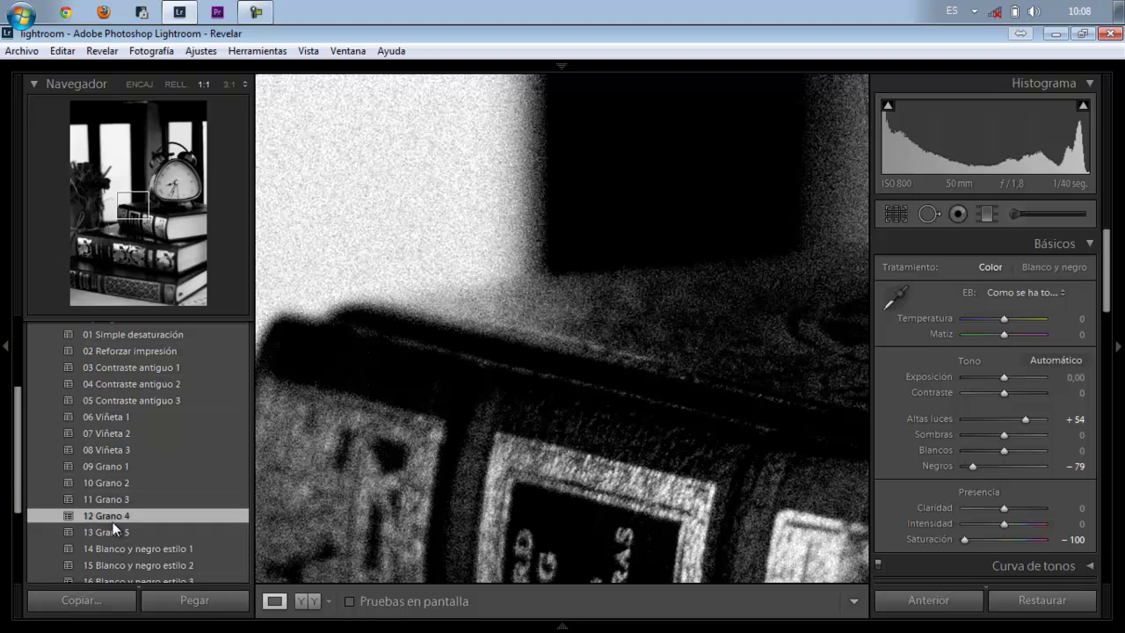
pyautogui.click(112, 534)
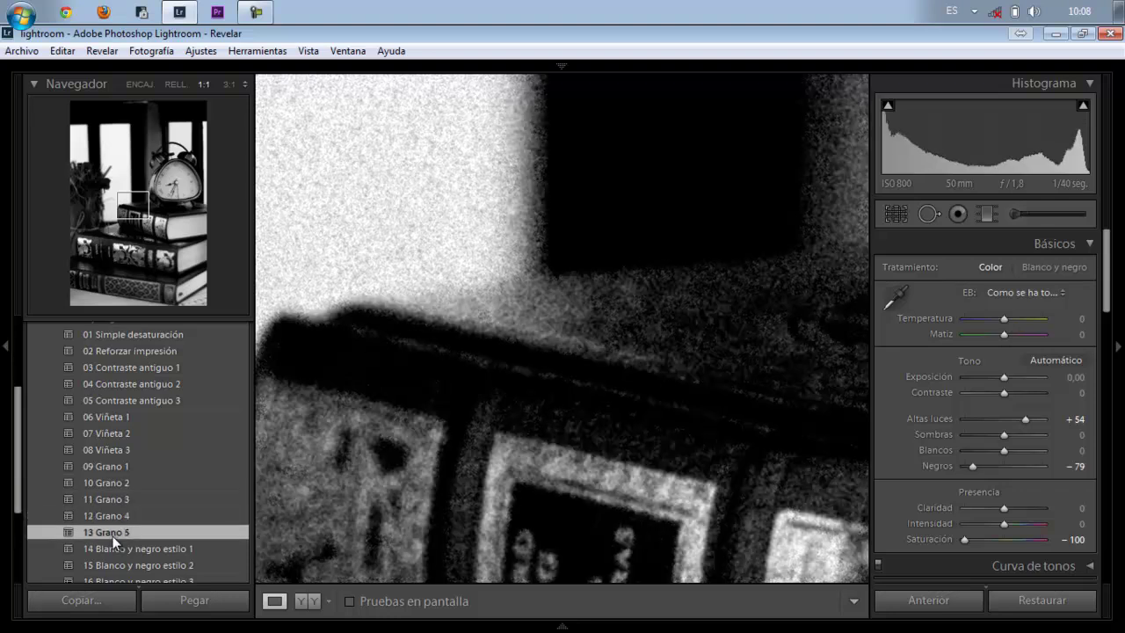
pyautogui.click(413, 354)
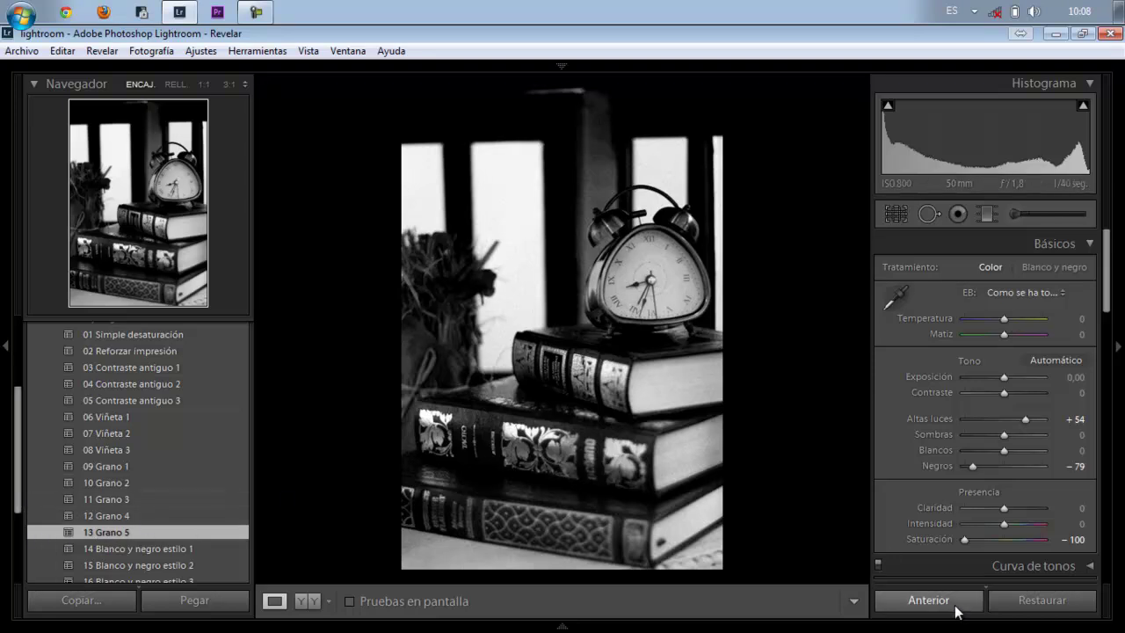
# Reset the clock photo to colour and open the white-building photo from the filmstrip.
pyautogui.click(1002, 597)
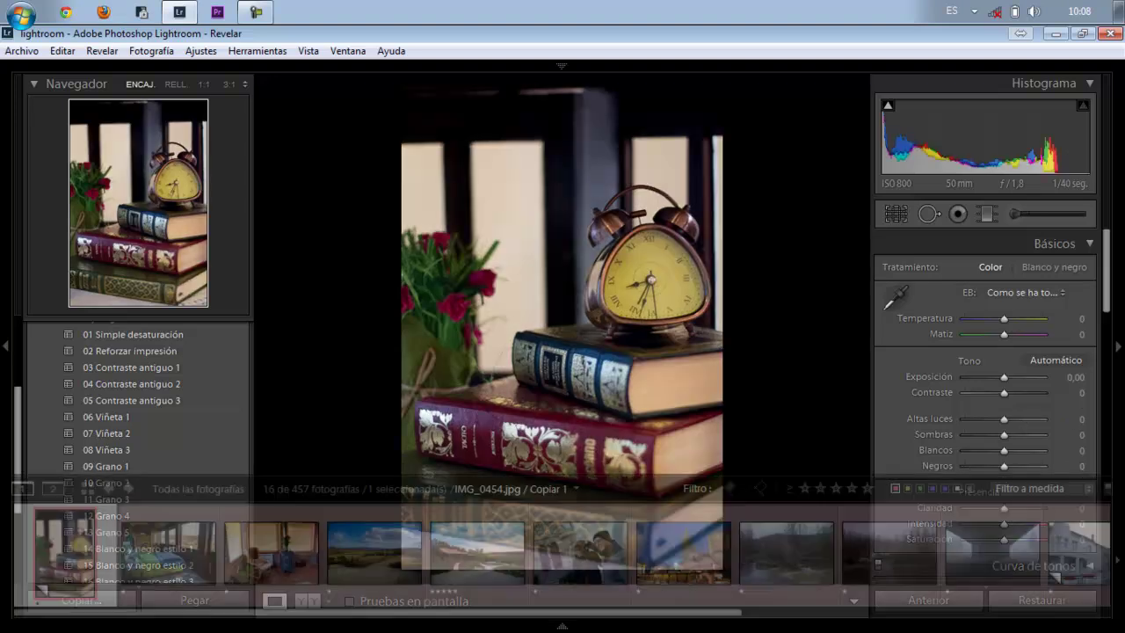
pyautogui.moveTo(459, 612)
pyautogui.mouseDown()
pyautogui.moveTo(557, 615)
pyautogui.moveTo(617, 580)
pyautogui.moveTo(850, 547)
pyautogui.mouseUp()
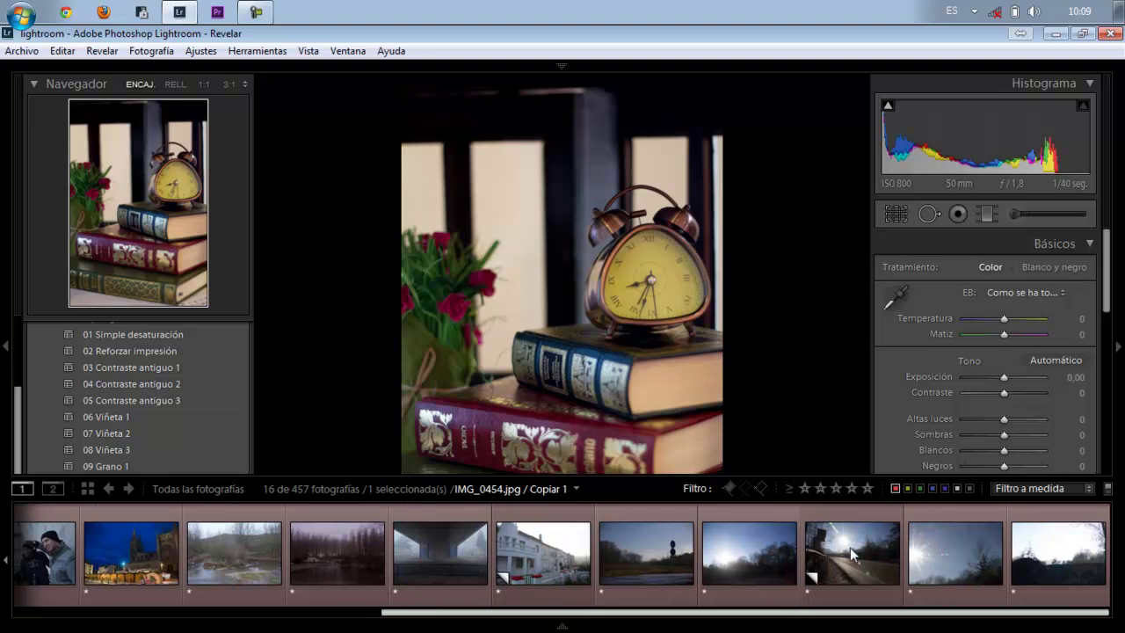
pyautogui.click(524, 559)
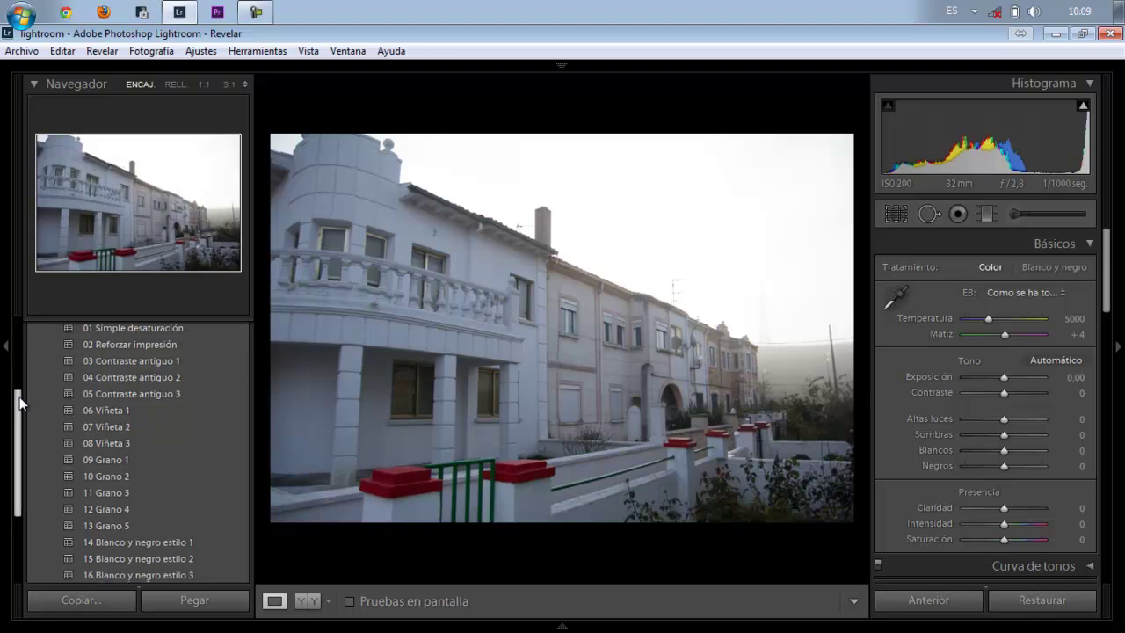
pyautogui.moveTo(19, 398); pyautogui.dragTo(19, 439)
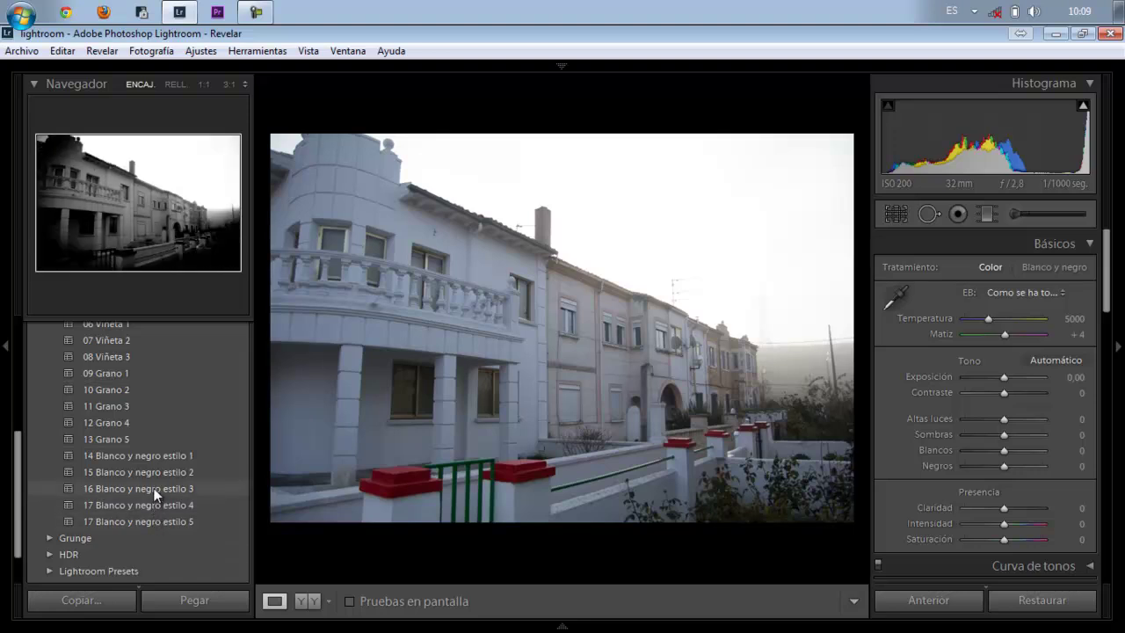
# Try Blanco y negro estilo 3 with a lighter vignette, then reset all develop settings.
pyautogui.click(154, 490)
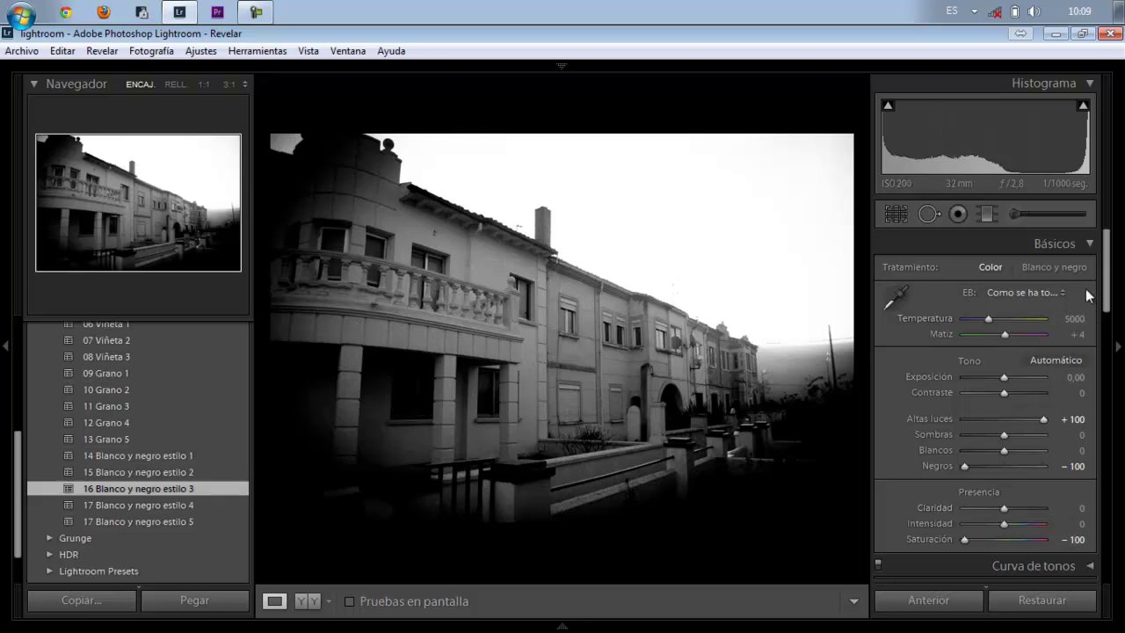
pyautogui.moveTo(1105, 279); pyautogui.dragTo(1097, 553)
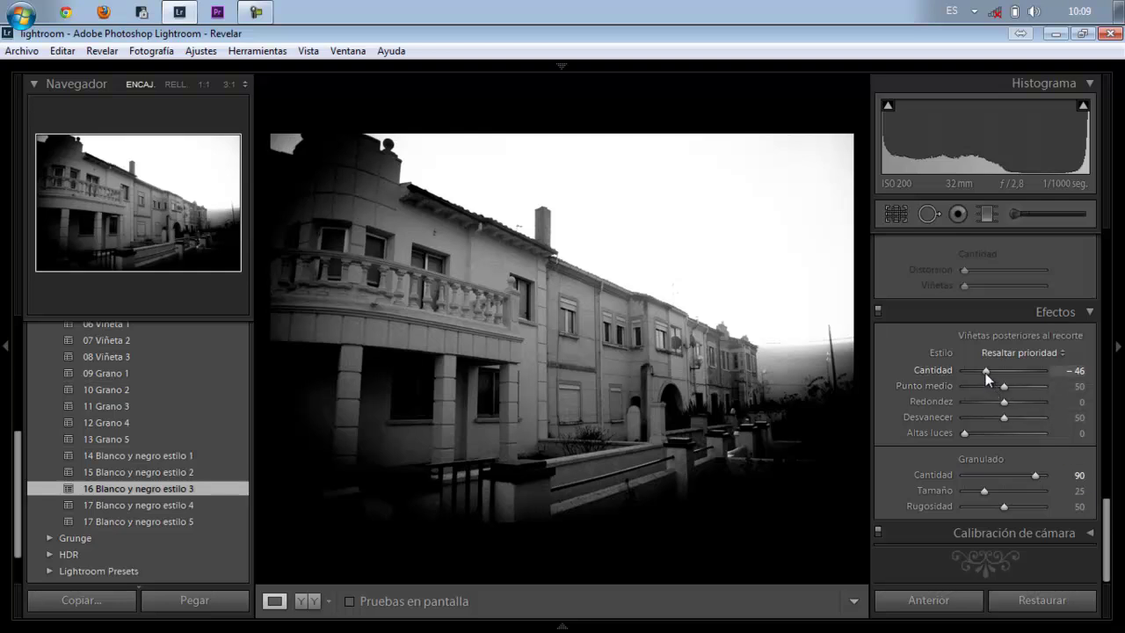
pyautogui.moveTo(985, 372); pyautogui.dragTo(995, 373)
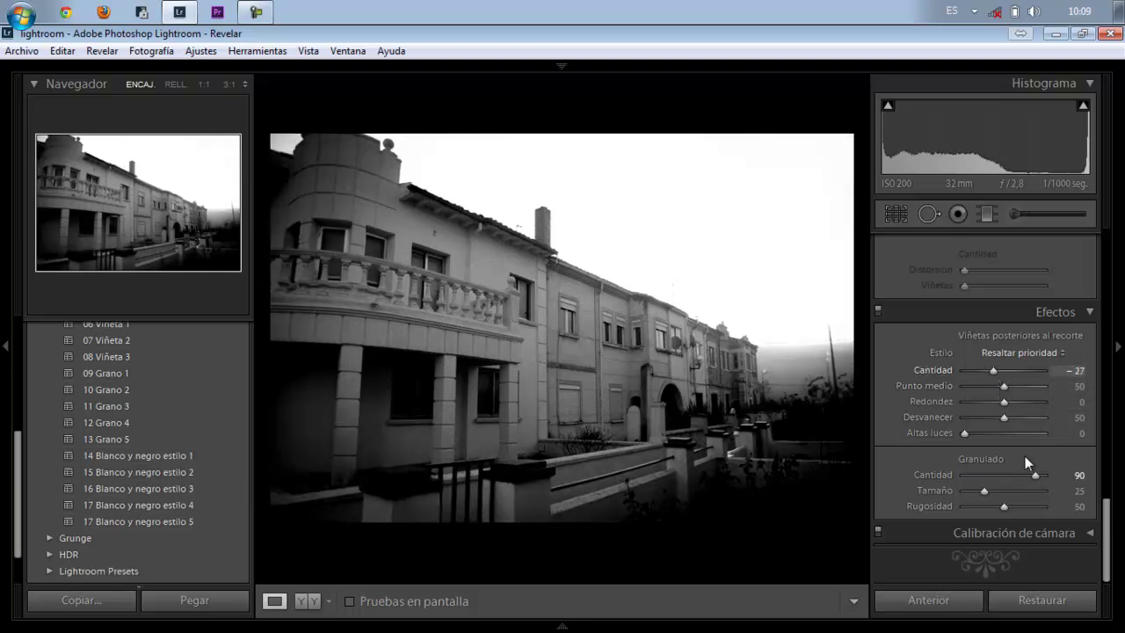
pyautogui.click(1037, 601)
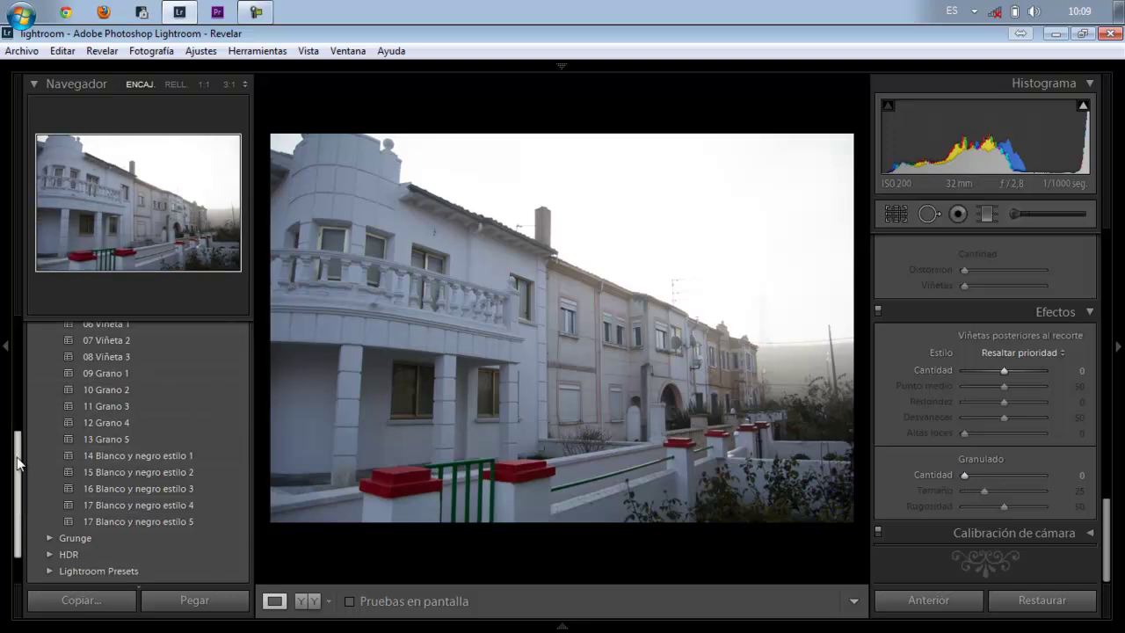
# Collapse the Blanco y negro presets and apply Grunge 2 - Cálido from the Grunge group.
pyautogui.moveTo(17, 464); pyautogui.dragTo(18, 367)
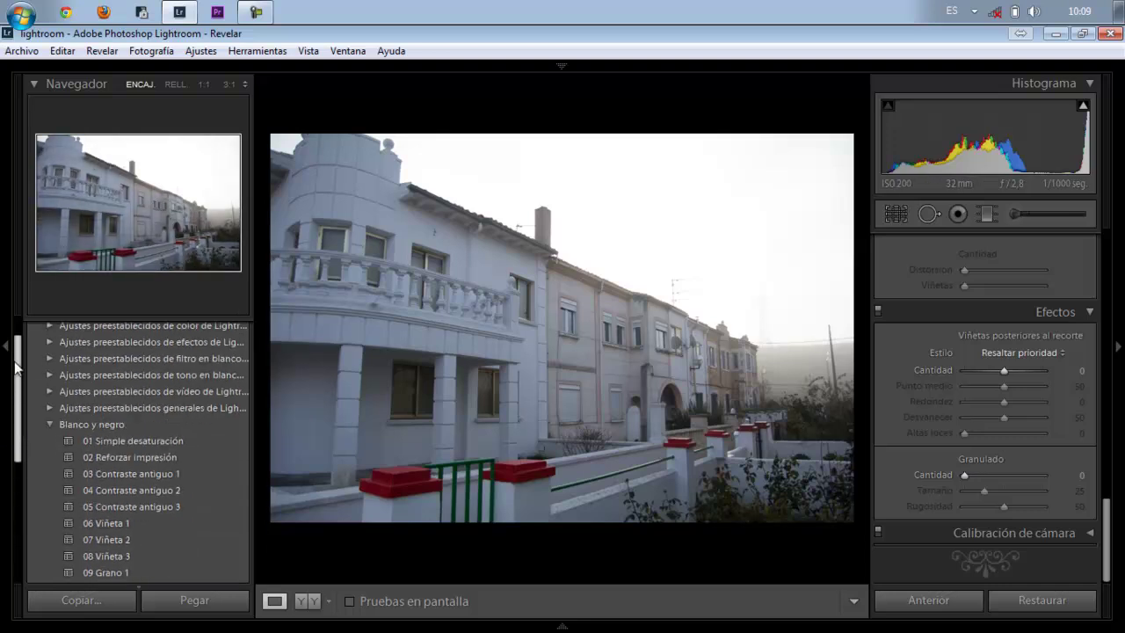
pyautogui.click(47, 422)
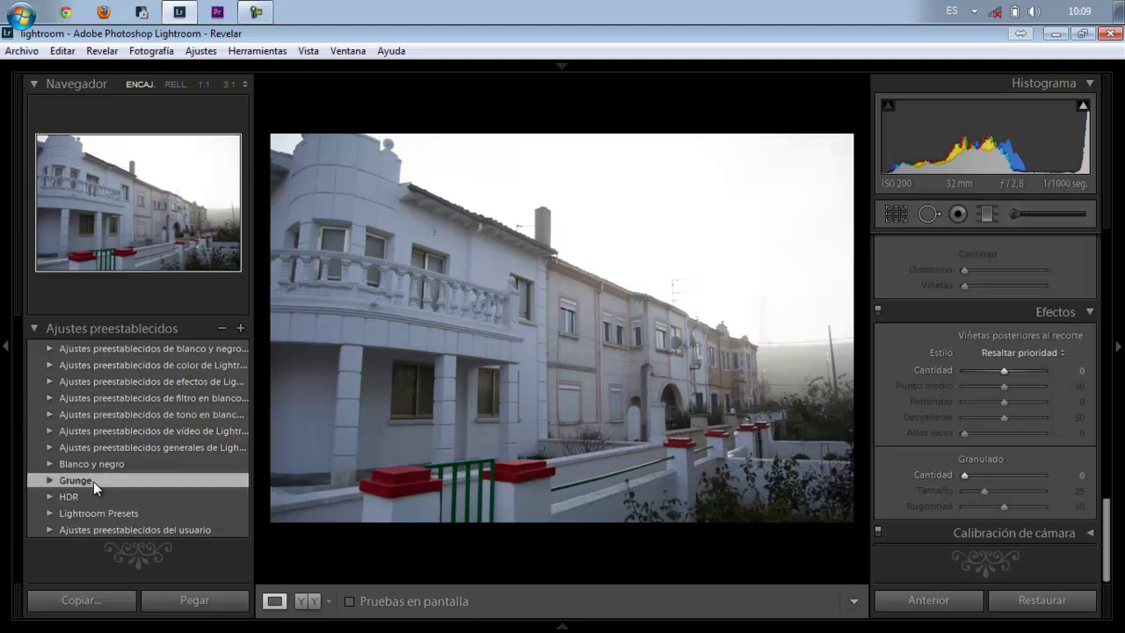
pyautogui.click(49, 480)
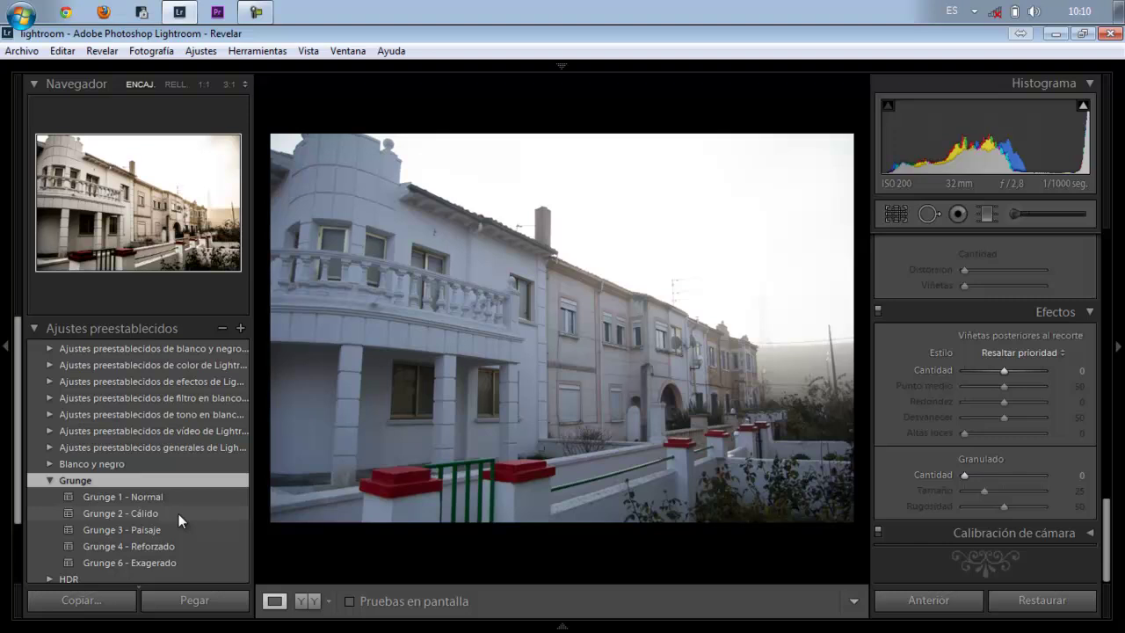
pyautogui.click(179, 513)
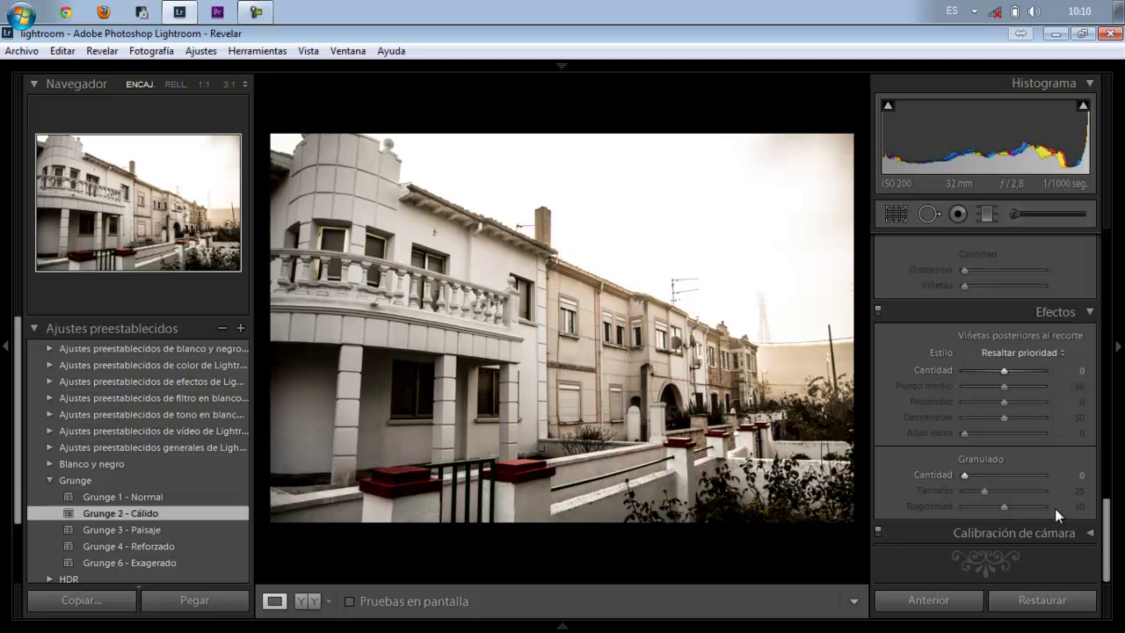
pyautogui.moveTo(1106, 534); pyautogui.dragTo(1089, 259)
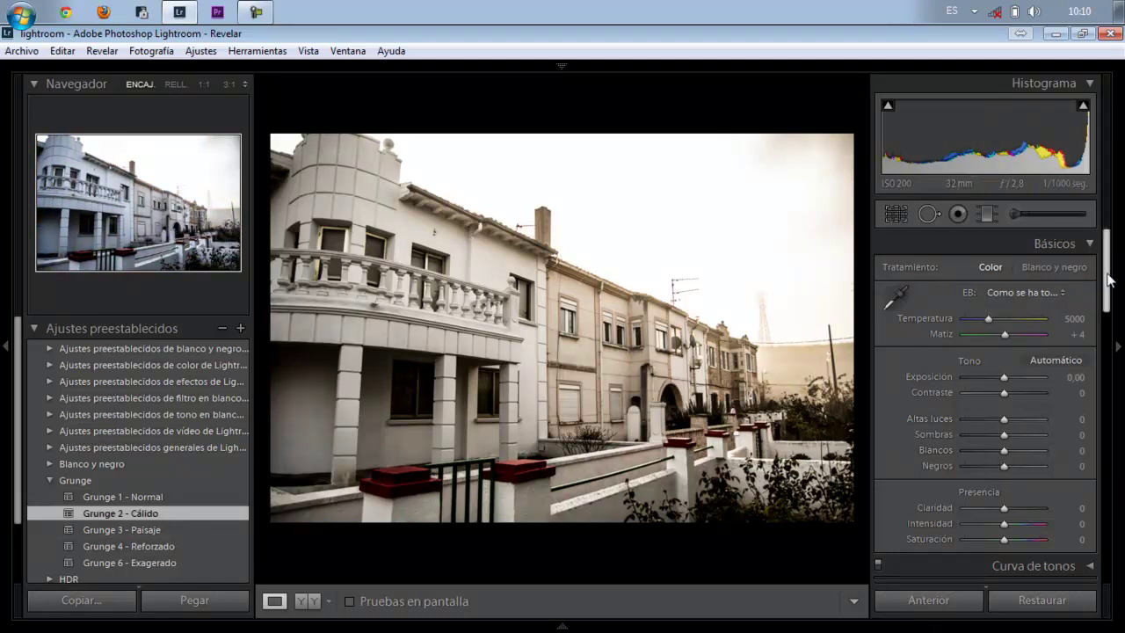
# Adjust clarity, reset clarity and vibrance to zero, then remove the Grunge 2 look.
pyautogui.scroll(-1, 1109, 280)
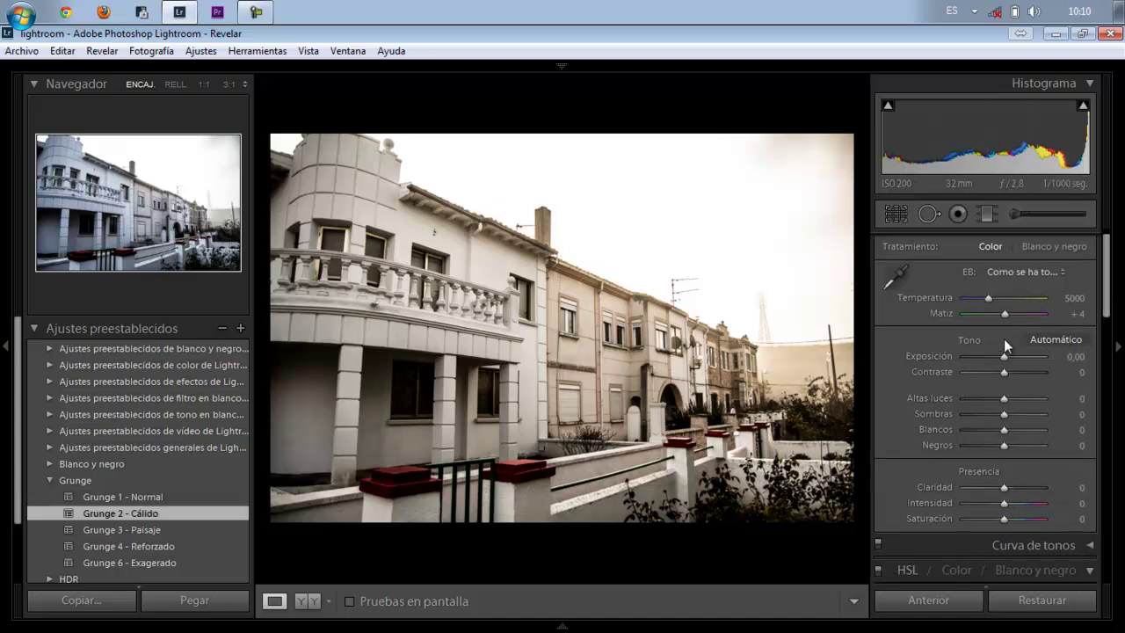
pyautogui.moveTo(1003, 491)
pyautogui.mouseDown()
pyautogui.moveTo(964, 485)
pyautogui.moveTo(1048, 490)
pyautogui.mouseUp()
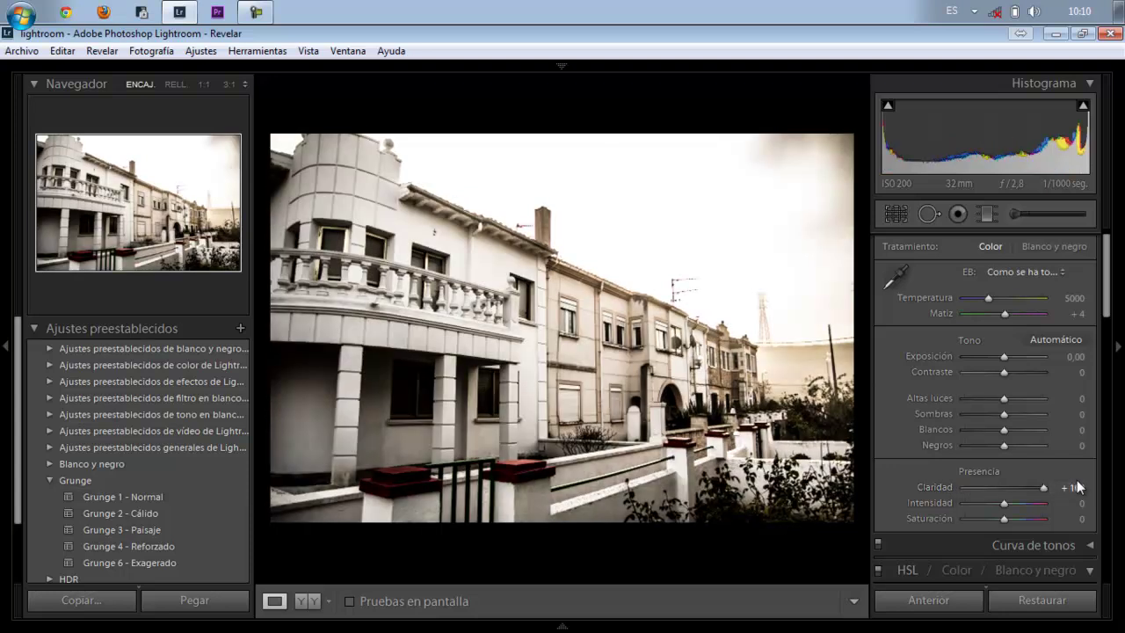
pyautogui.doubleClick(1041, 488)
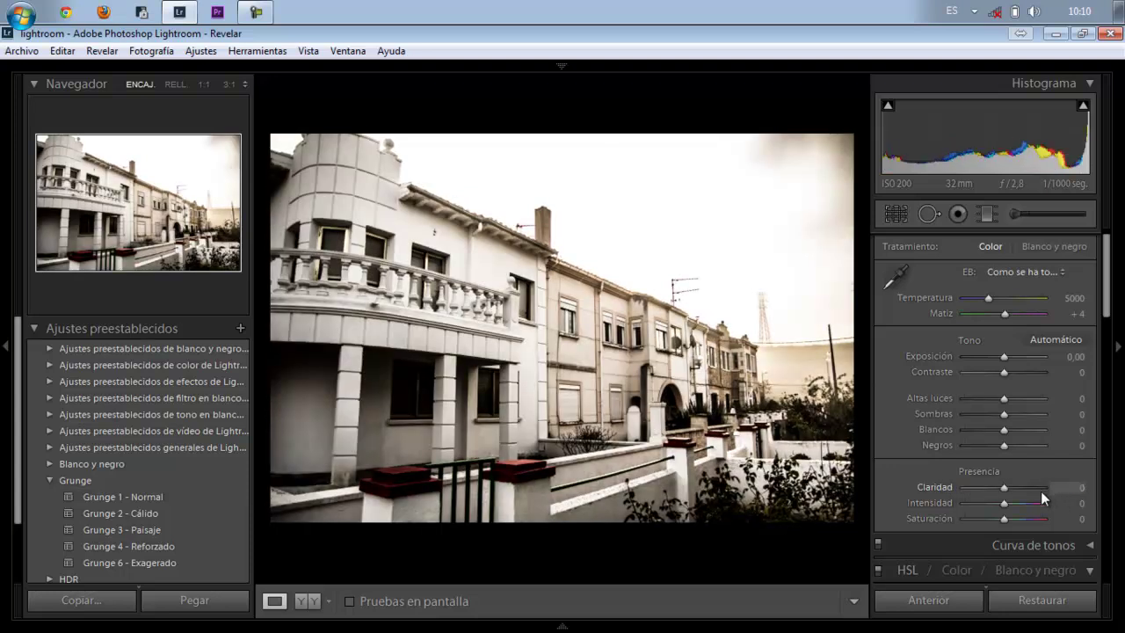
pyautogui.click(1042, 501)
pyautogui.doubleClick(1041, 502)
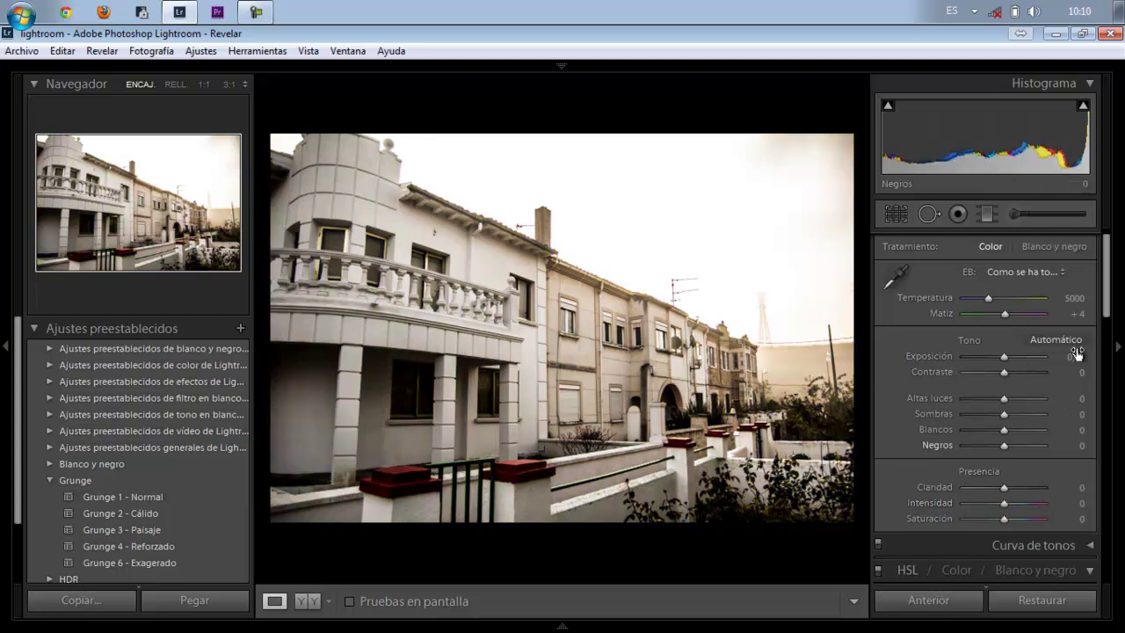
pyautogui.moveTo(1105, 298)
pyautogui.mouseDown()
pyautogui.moveTo(1105, 426)
pyautogui.moveTo(1106, 299)
pyautogui.mouseUp()
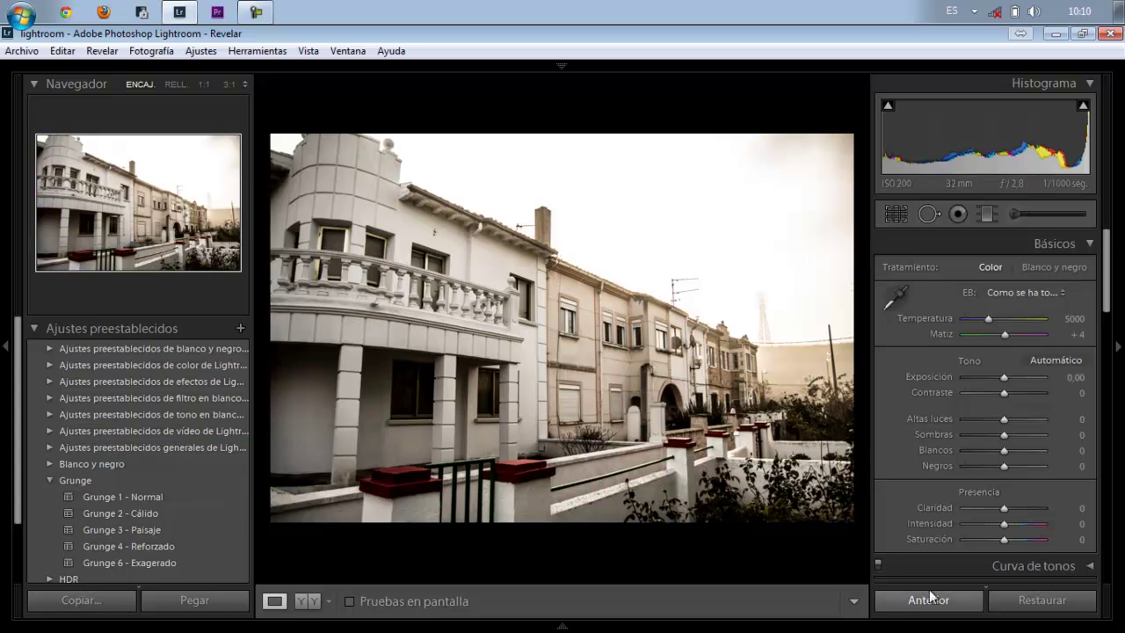
pyautogui.click(1020, 605)
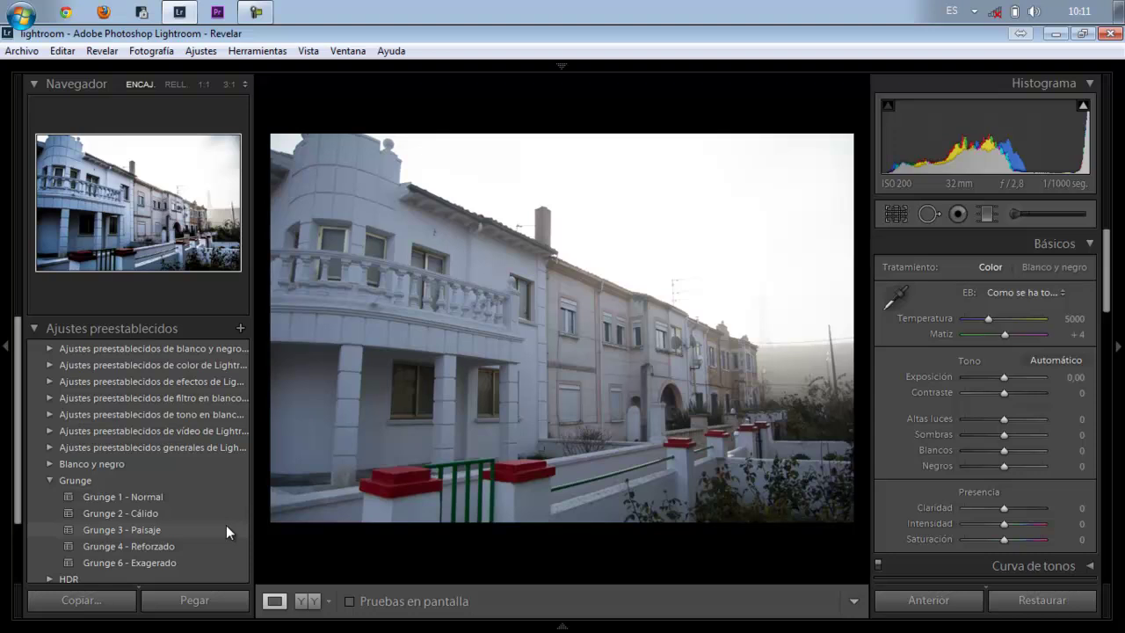
# Try Grunge 3 - Paisaje and Grunge 6 - Exagerado, resetting the photo after each.
pyautogui.click(226, 530)
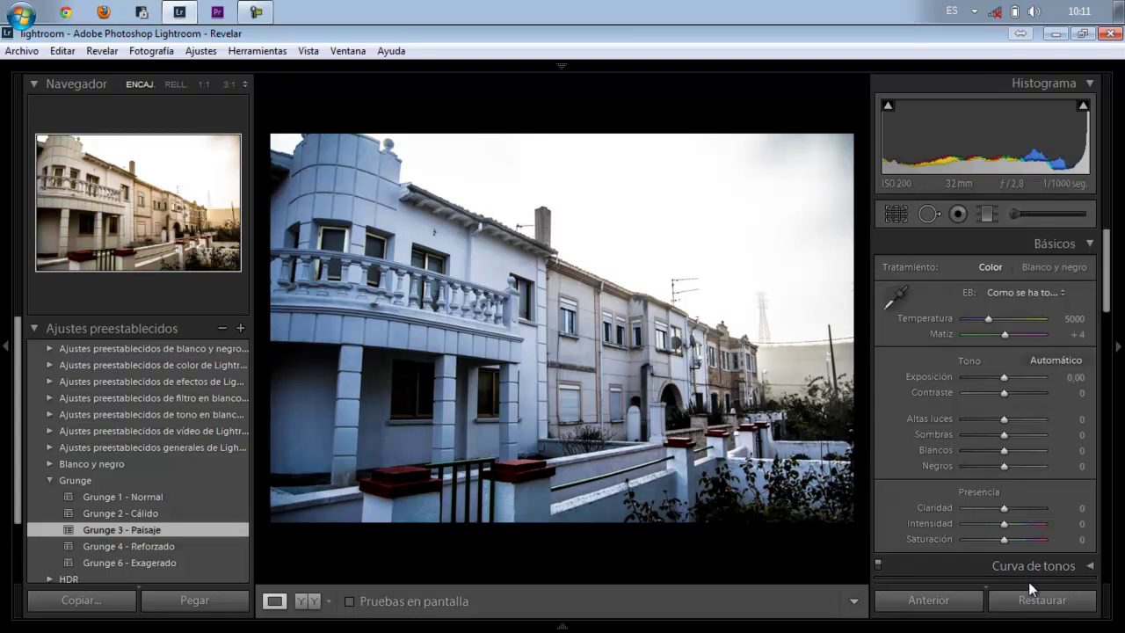
pyautogui.click(1033, 603)
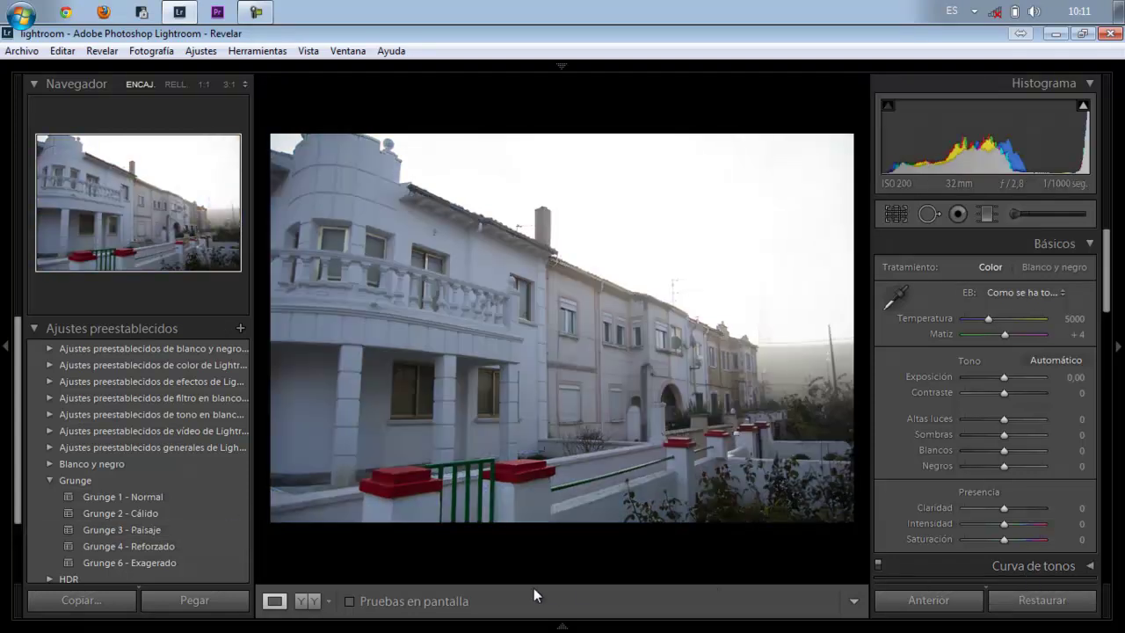
pyautogui.click(210, 562)
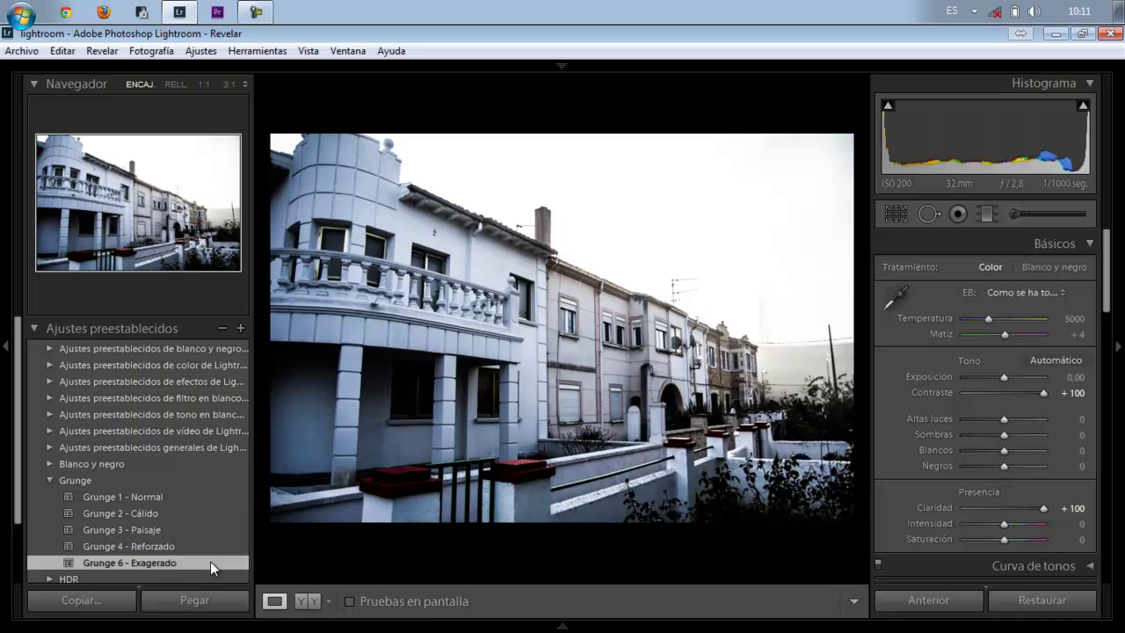
pyautogui.click(1003, 603)
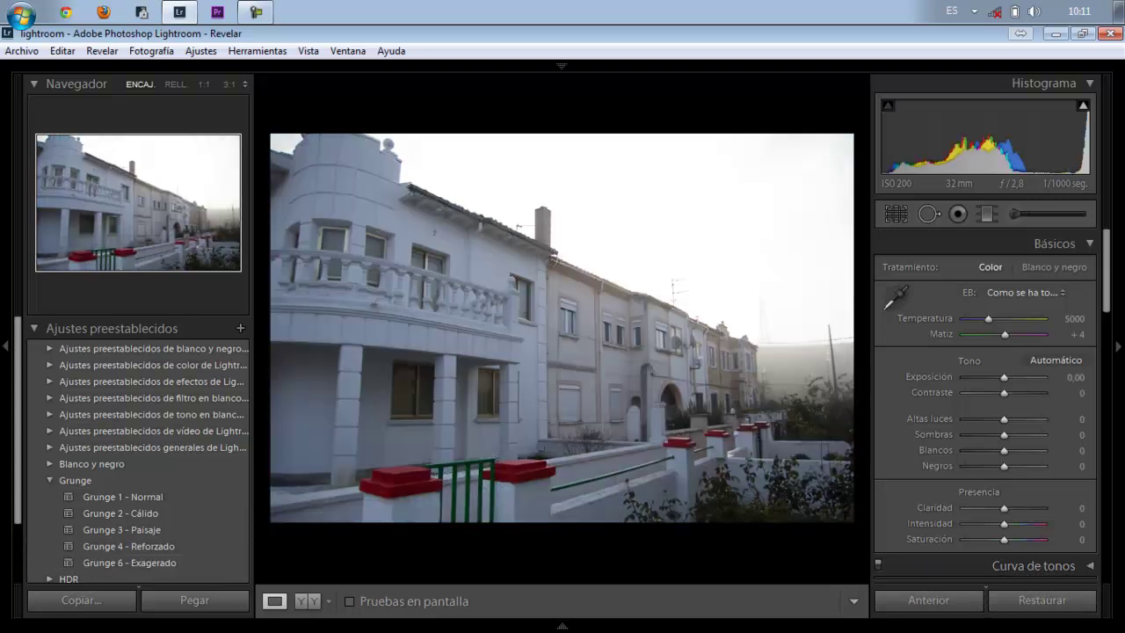
pyautogui.moveTo(562, 626)
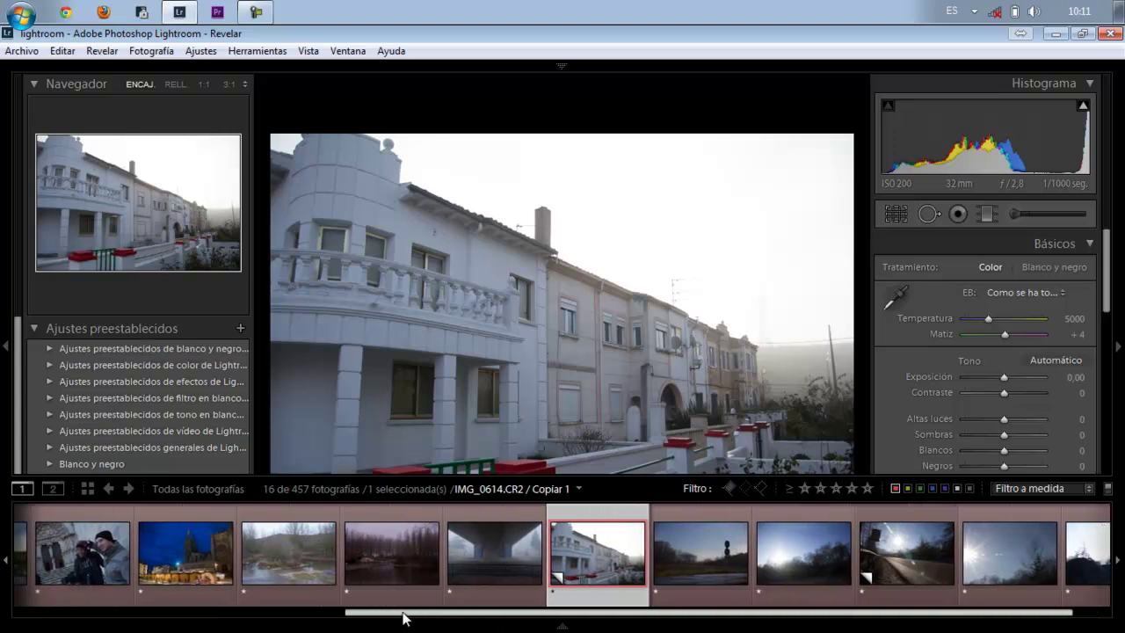
# Open the forest and river photo and inspect it at 1:1 before fitting it back.
pyautogui.moveTo(439, 620); pyautogui.dragTo(296, 586)
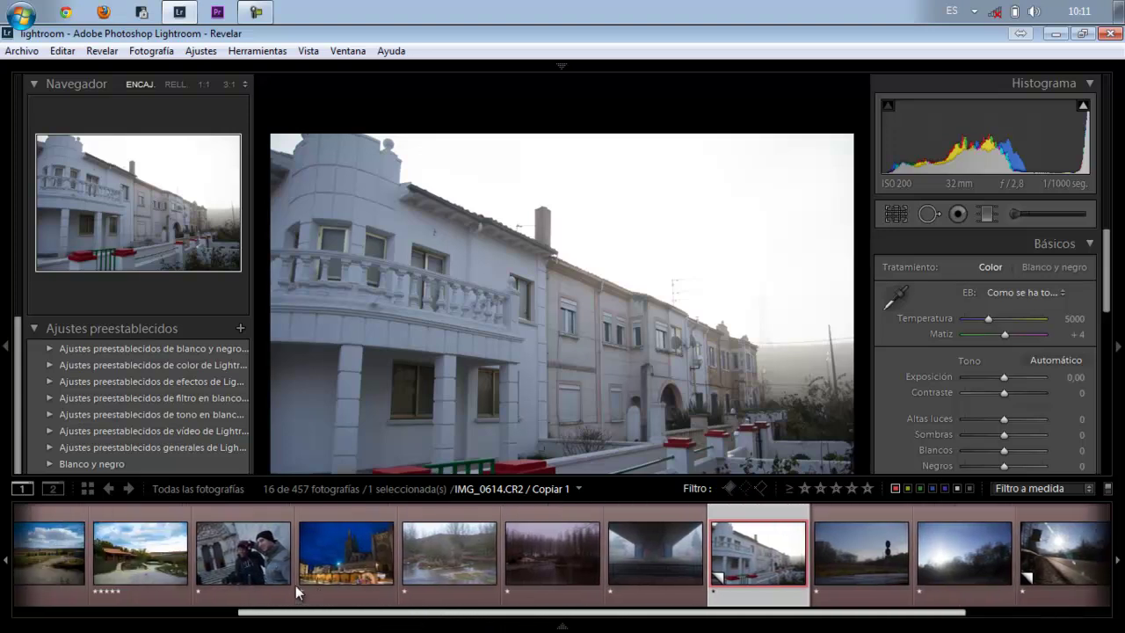
pyautogui.click(586, 545)
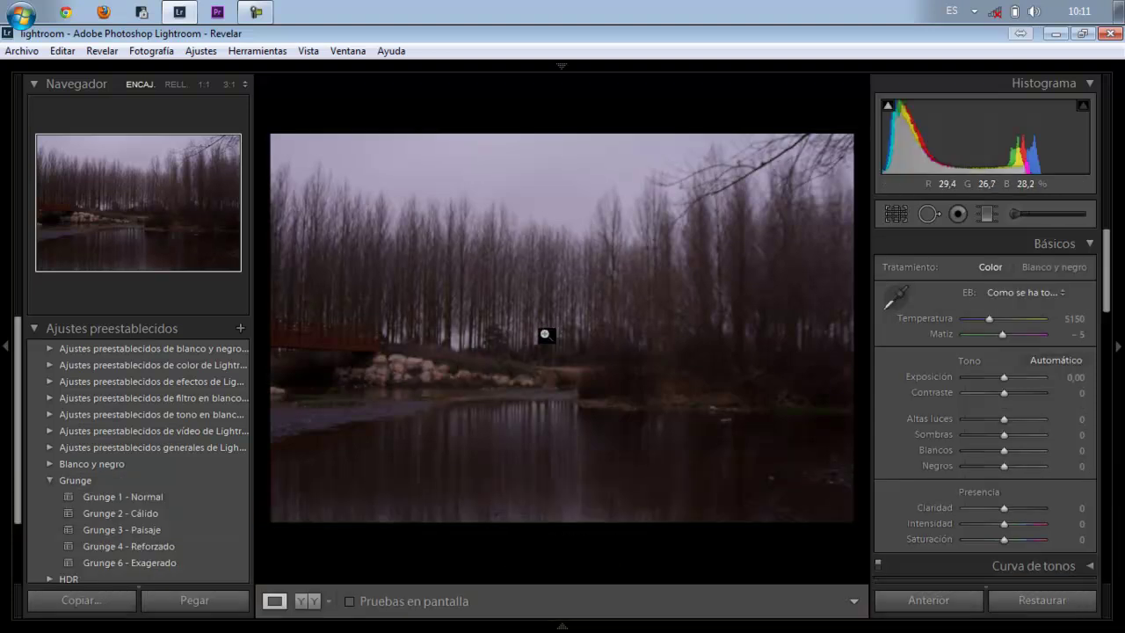
pyautogui.click(557, 314)
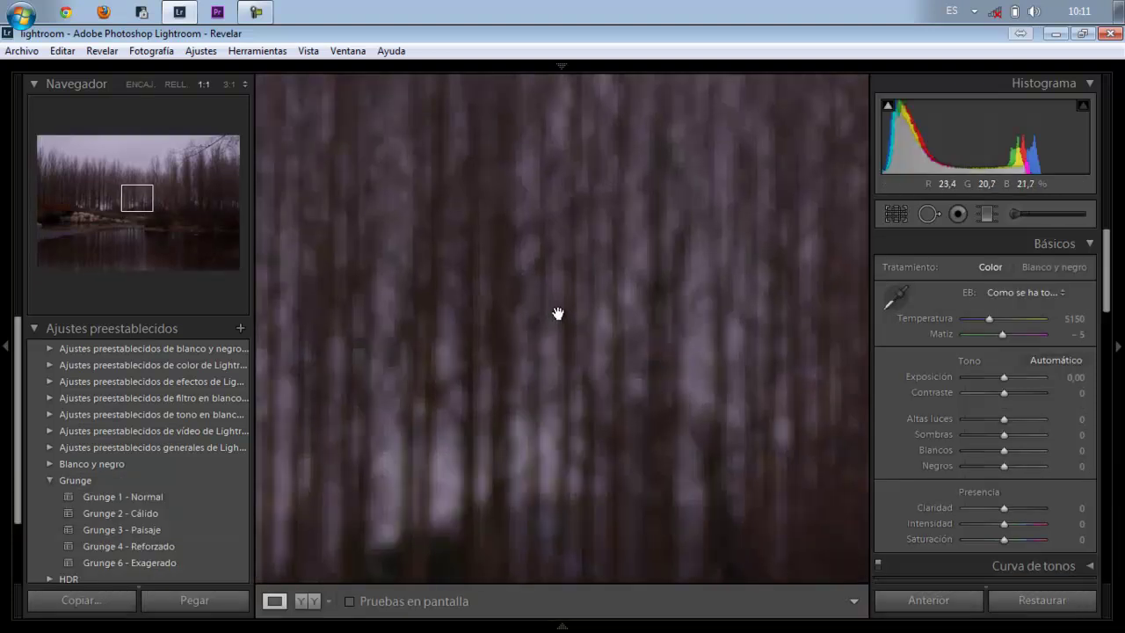
pyautogui.click(557, 313)
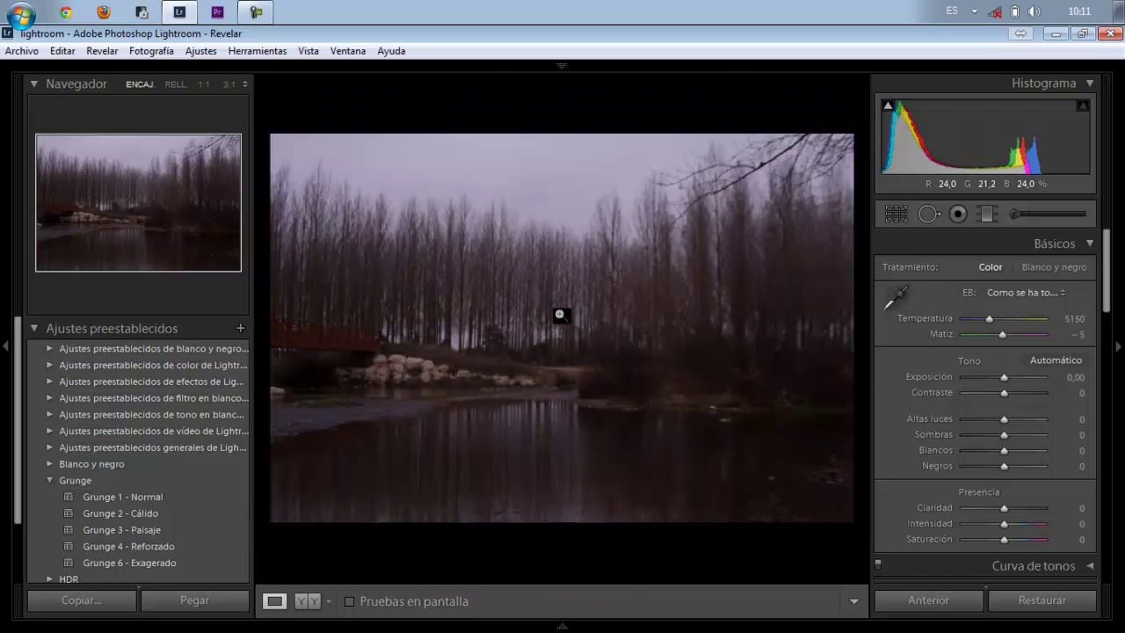
# Try Grunge 6 - Exagerado and Grunge 2 - Cálido, undoing each with Ctrl+Z.
pyautogui.click(176, 562)
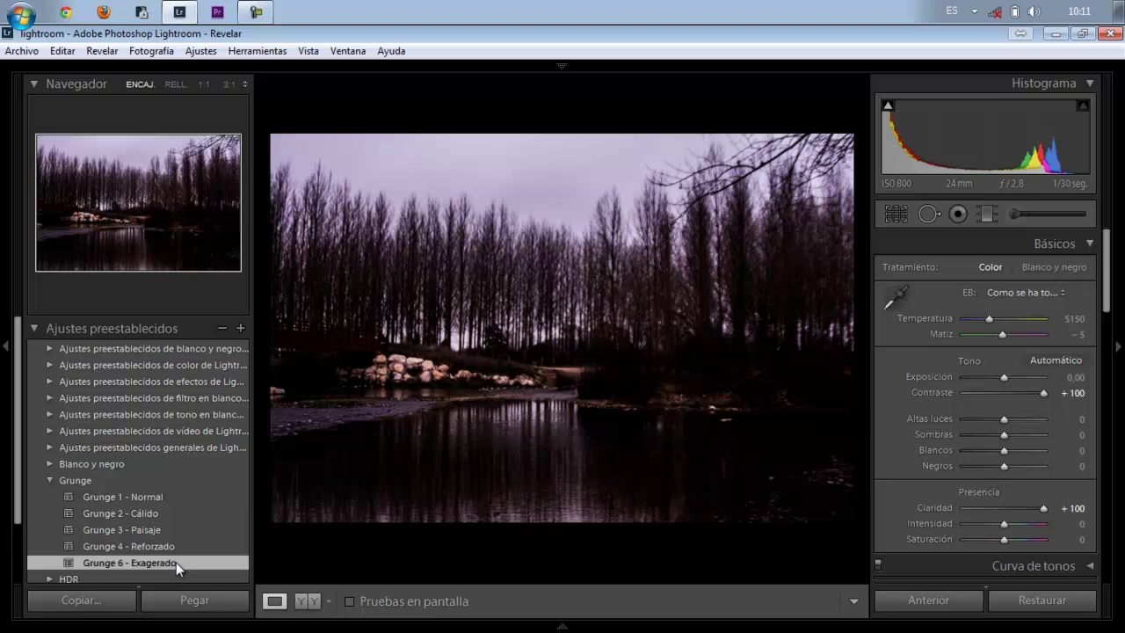
pyautogui.hotkey('ctrl', 'z')
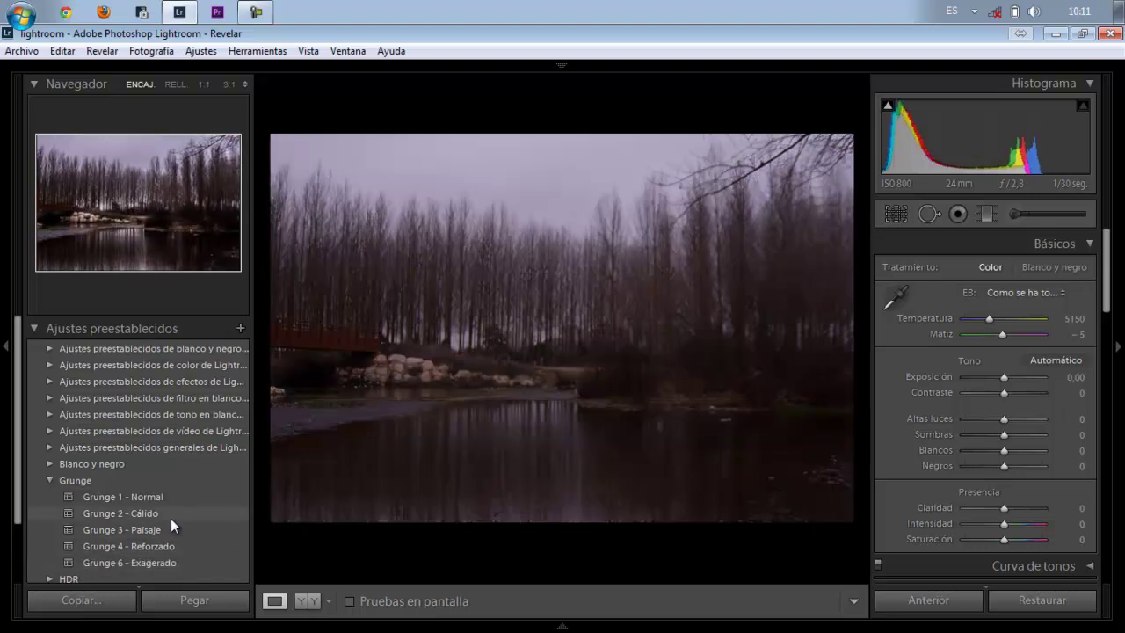
pyautogui.click(169, 518)
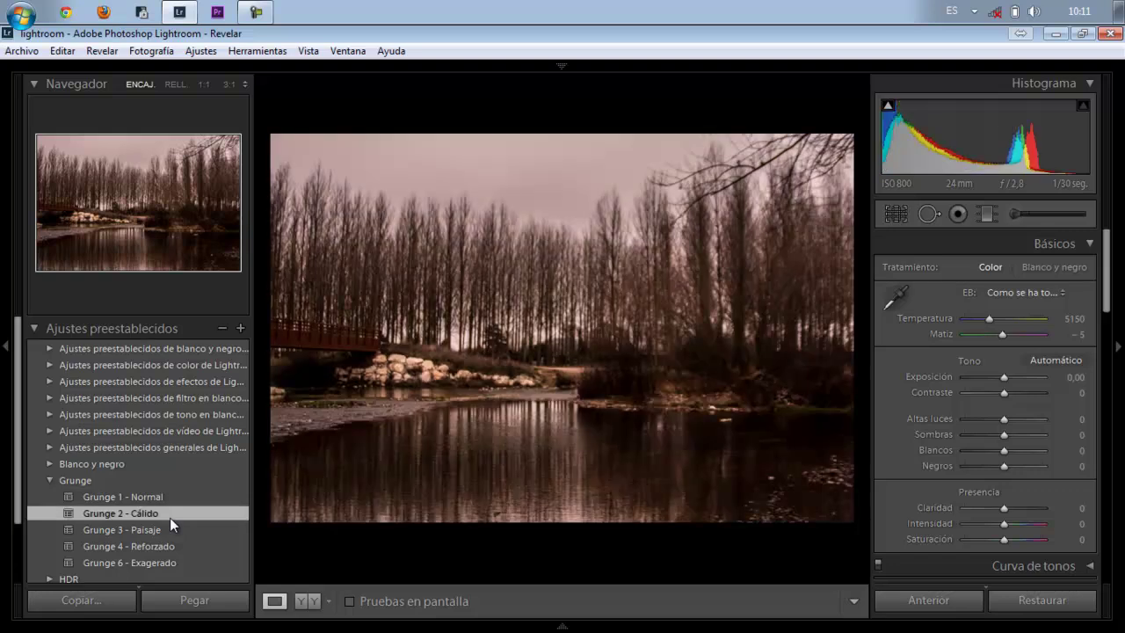
pyautogui.hotkey('ctrl', 'z')
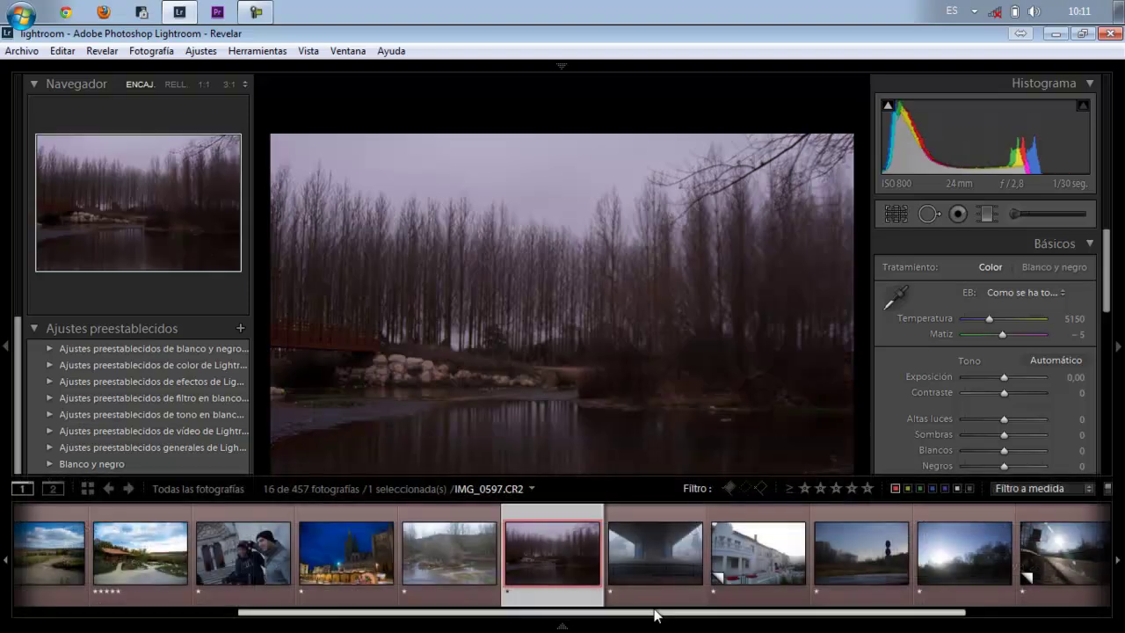
# Open the underpass photo with the filmstrip hidden, apply Grunge 6 then Grunge 2, and reset.
pyautogui.moveTo(652, 617)
pyautogui.mouseDown()
pyautogui.moveTo(905, 618)
pyautogui.moveTo(510, 618)
pyautogui.moveTo(414, 629)
pyautogui.moveTo(621, 627)
pyautogui.mouseUp()
pyautogui.click(731, 559)
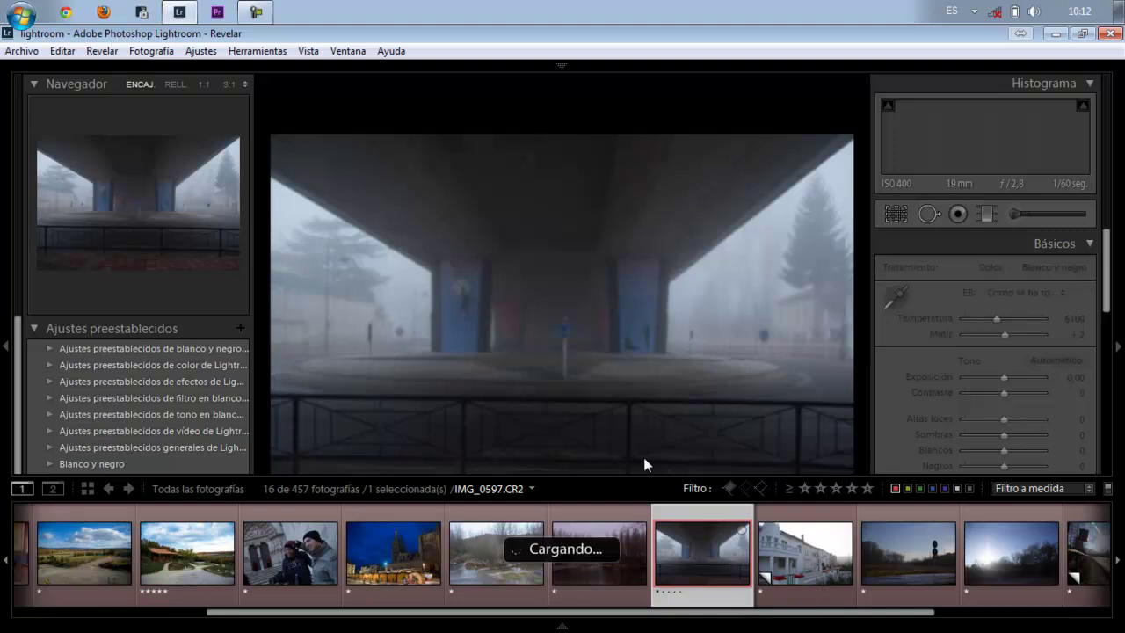
pyautogui.press('F6')
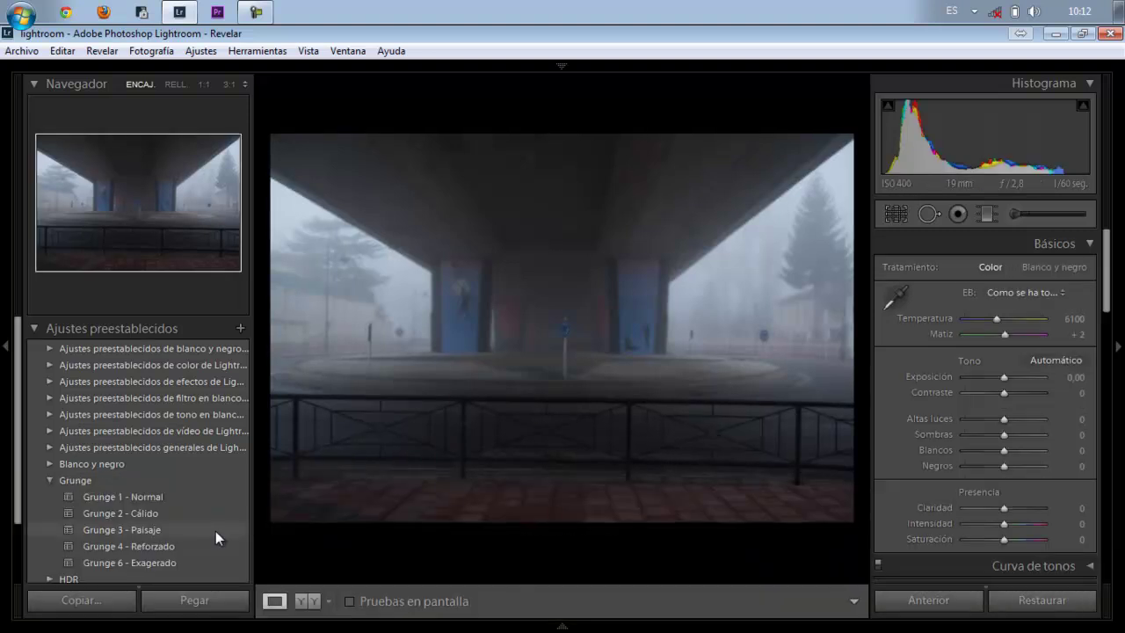
pyautogui.click(203, 557)
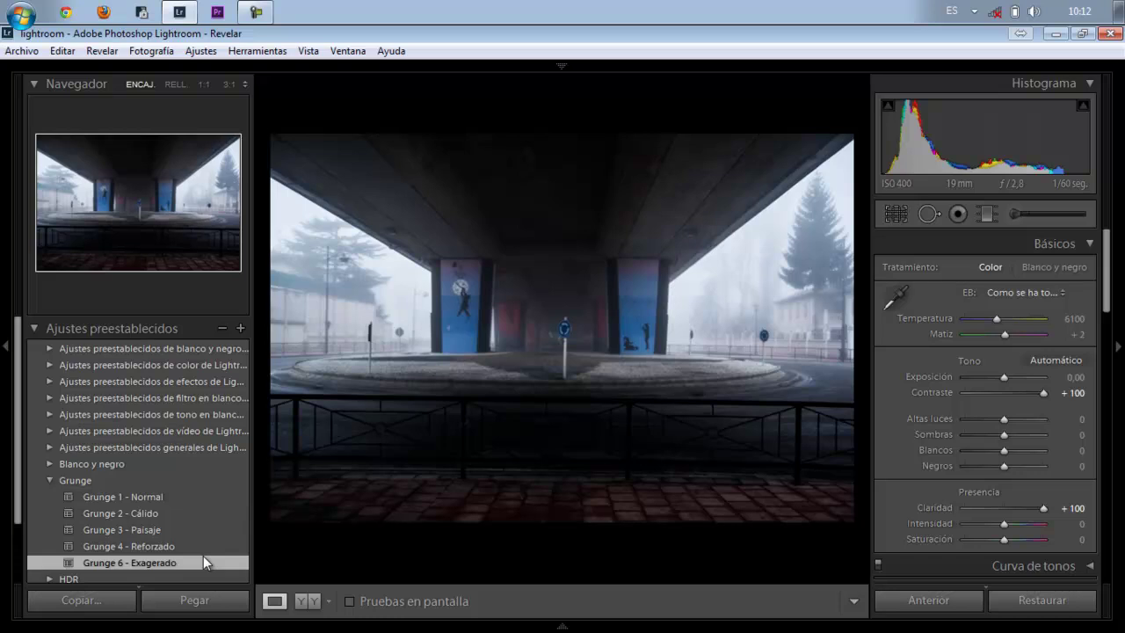
pyautogui.click(190, 513)
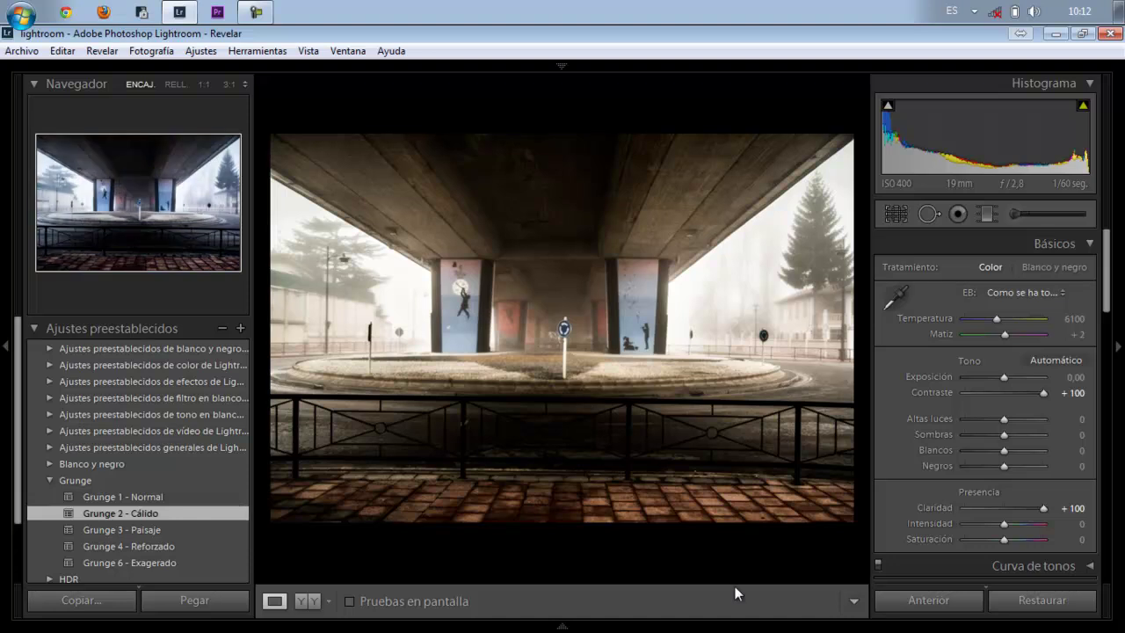
pyautogui.click(1020, 601)
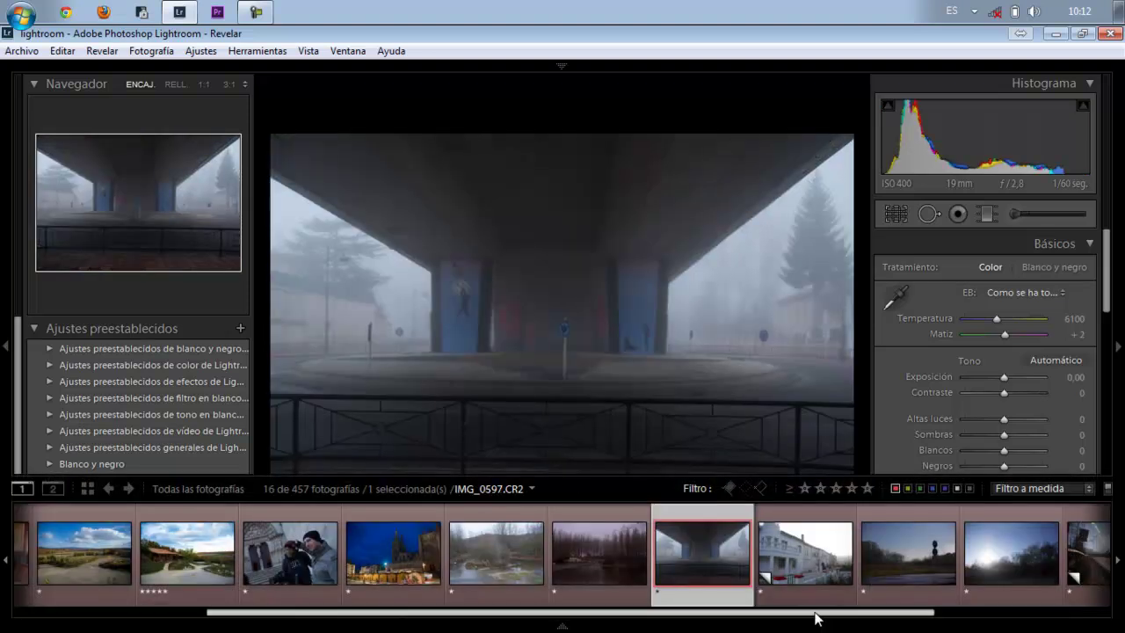
# Open the sunroom photo, try Grunge 6 - Exagerado and Grunge 2 - Cálido, then reset it.
pyautogui.moveTo(814, 615)
pyautogui.mouseDown()
pyautogui.moveTo(967, 615)
pyautogui.moveTo(527, 612)
pyautogui.mouseUp()
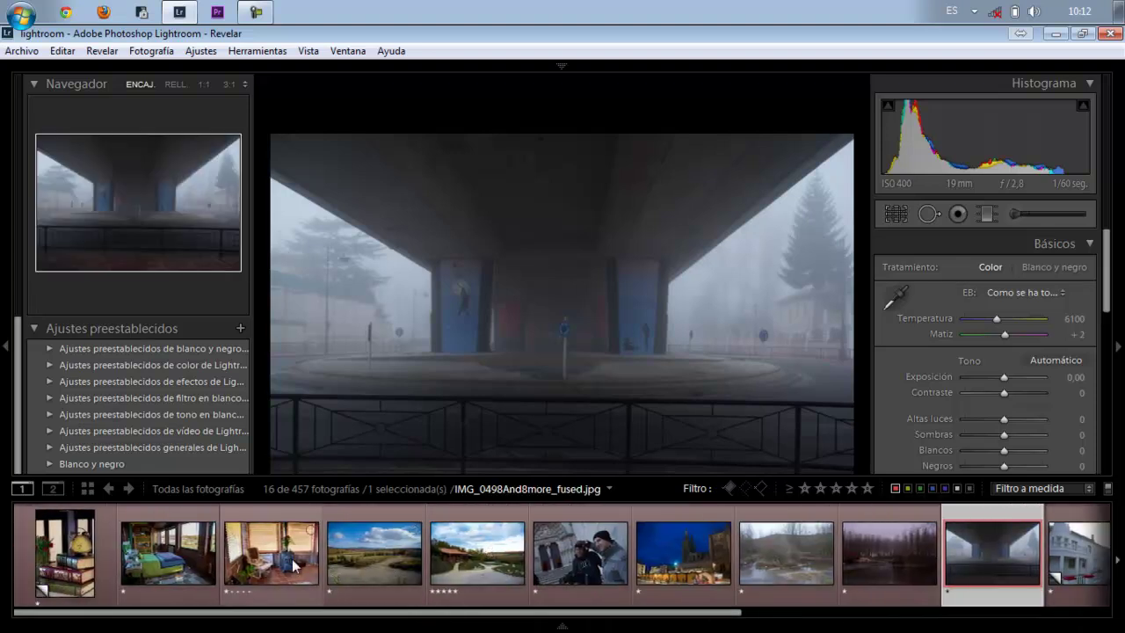
pyautogui.click(279, 563)
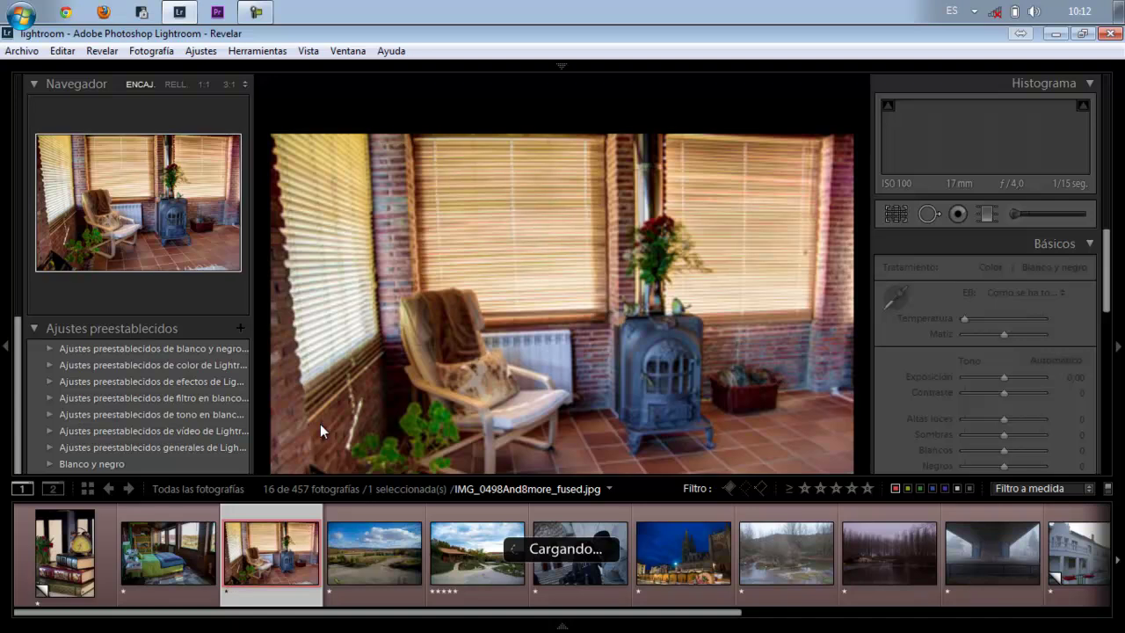
pyautogui.press('F6')
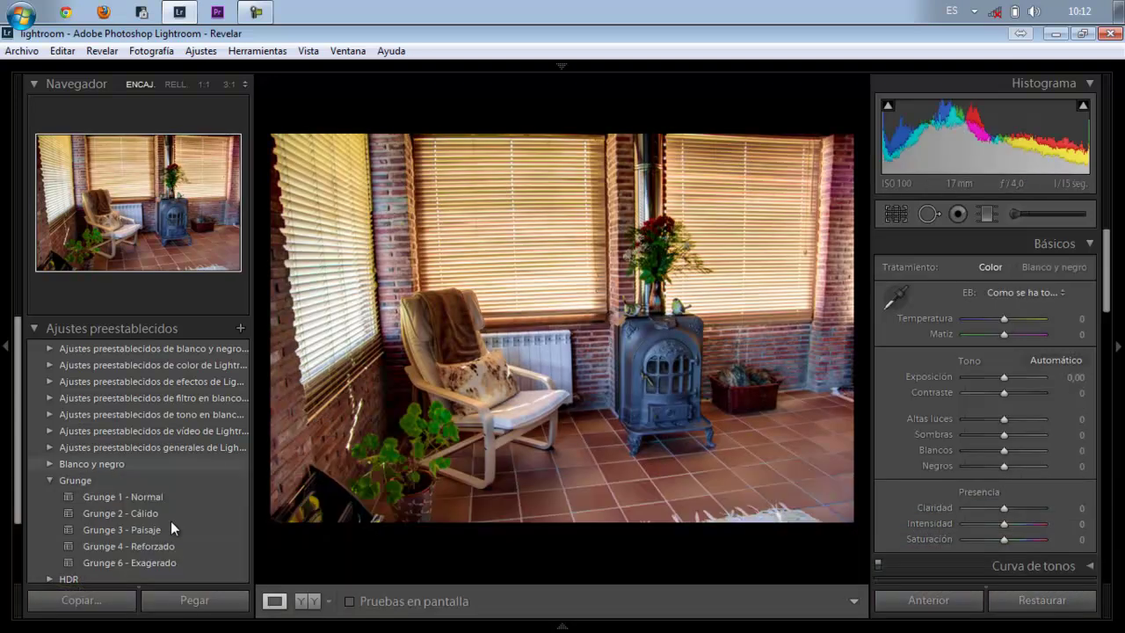
pyautogui.click(162, 560)
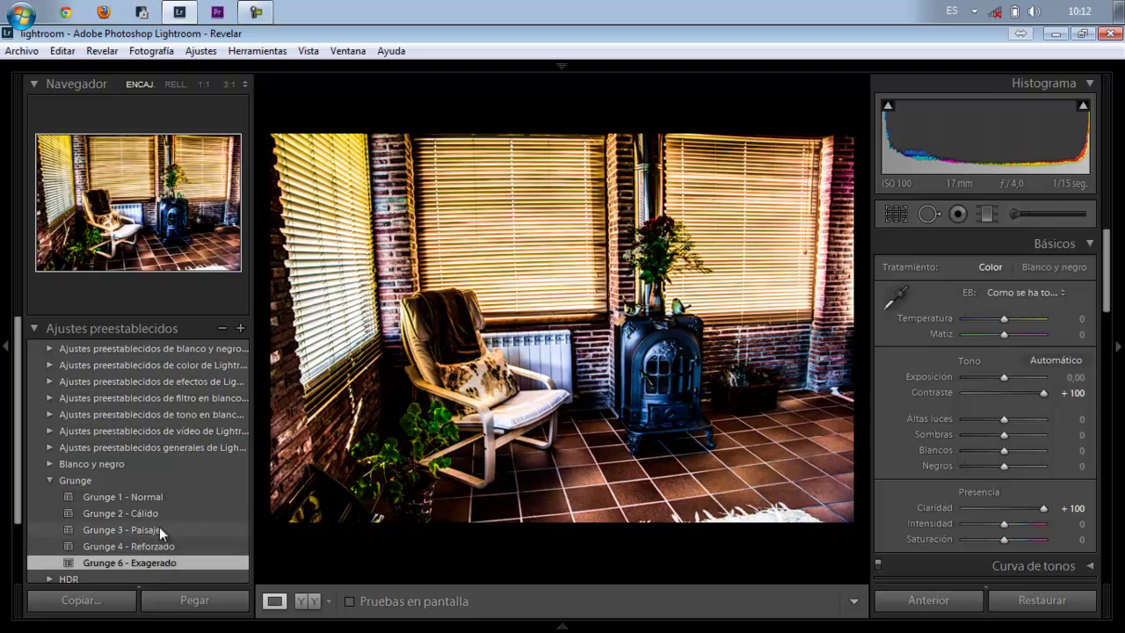
pyautogui.click(158, 518)
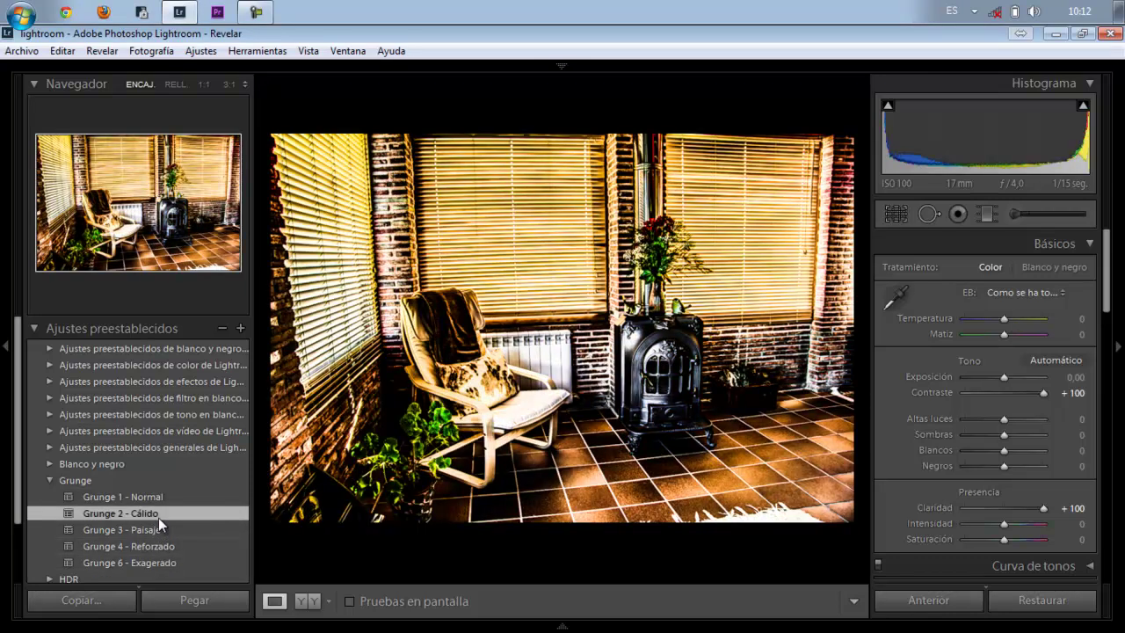
pyautogui.click(1010, 604)
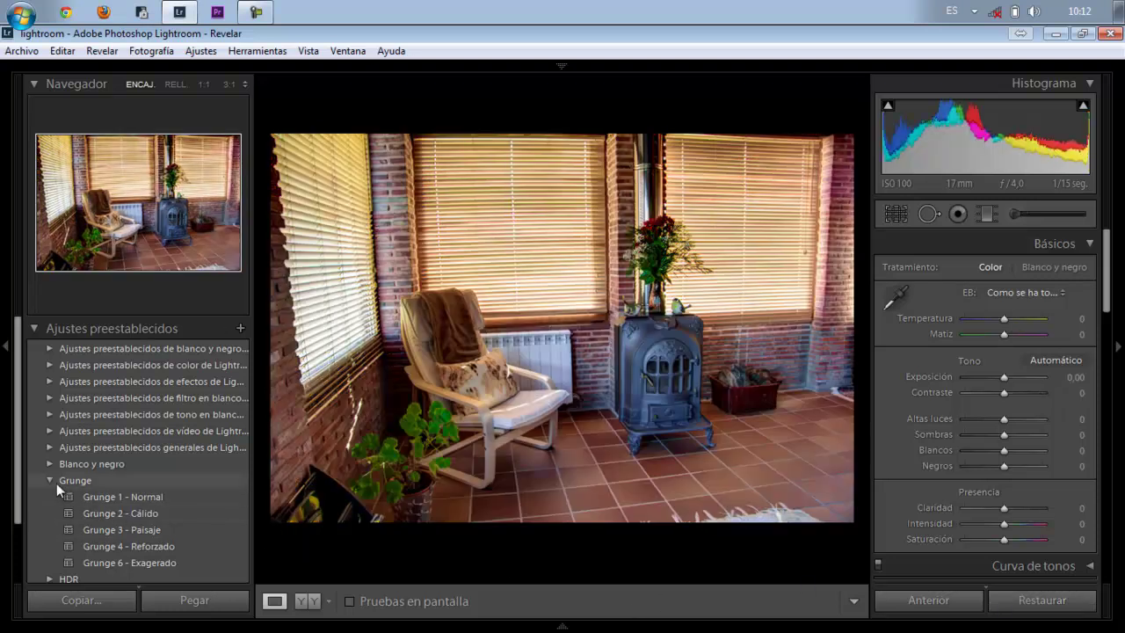
# Collapse the Grunge preset group, expand the HDR group, and show the filmstrip again.
pyautogui.click(51, 480)
pyautogui.click(49, 497)
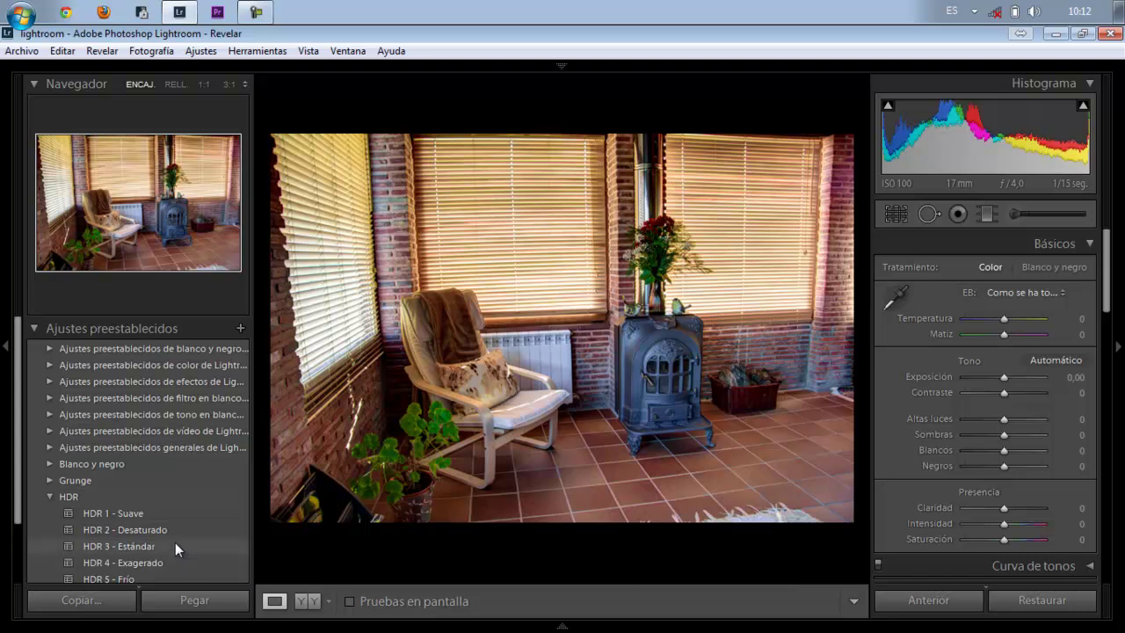
pyautogui.moveTo(19, 446); pyautogui.dragTo(19, 501)
pyautogui.press('F6')
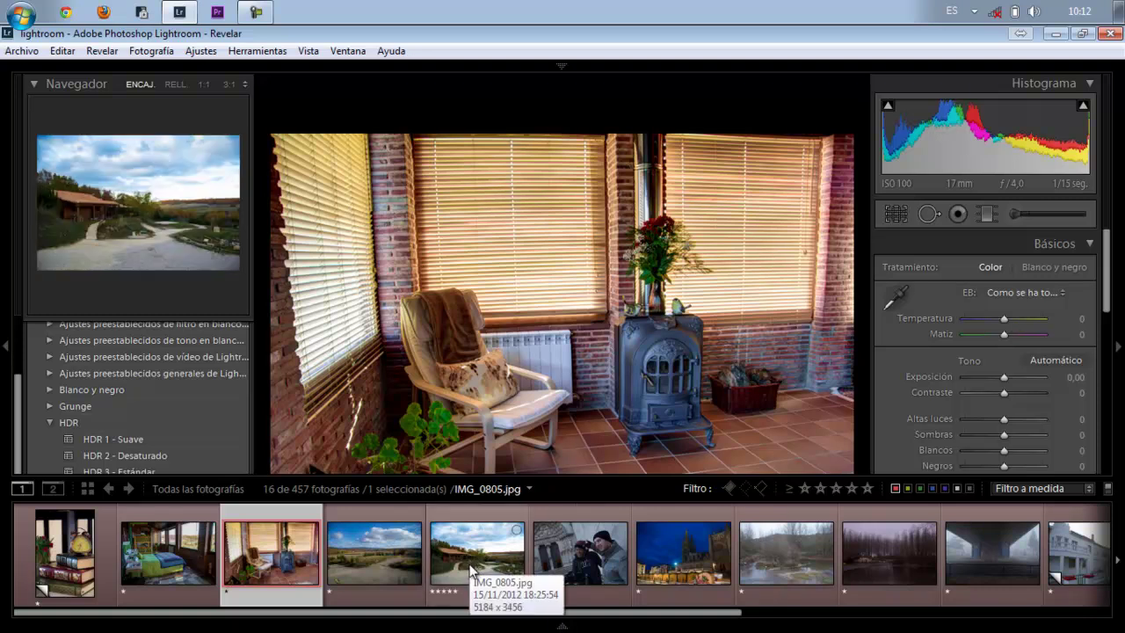
# Open the clock-and-books photo, apply HDR 4 - Exagerado, and check the book spines at 1:1.
pyautogui.click(82, 563)
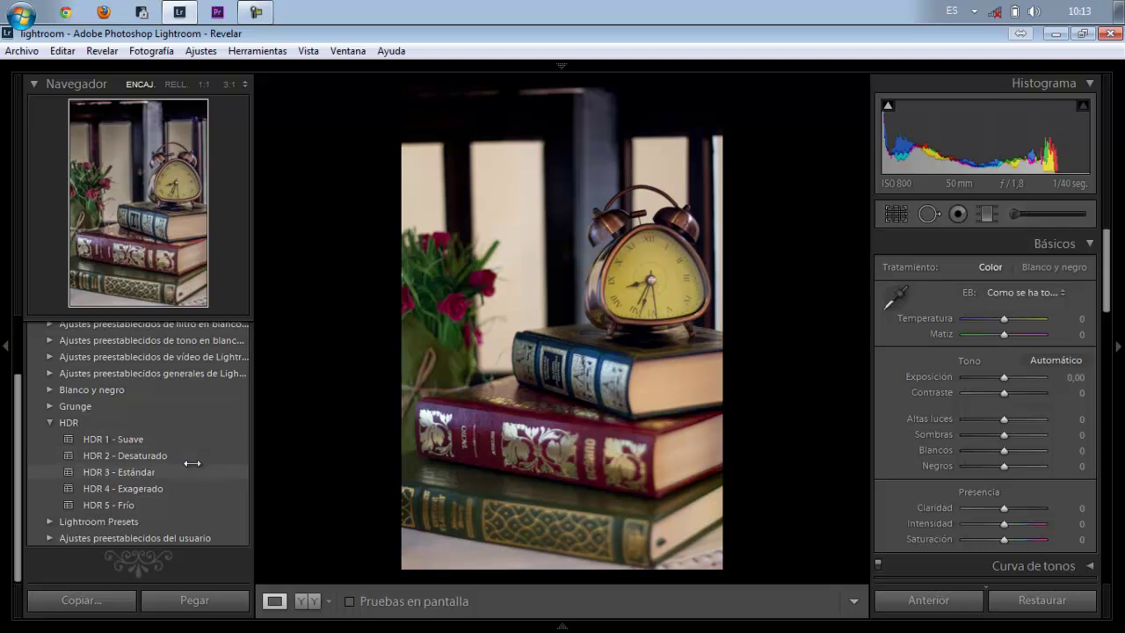
pyautogui.click(190, 493)
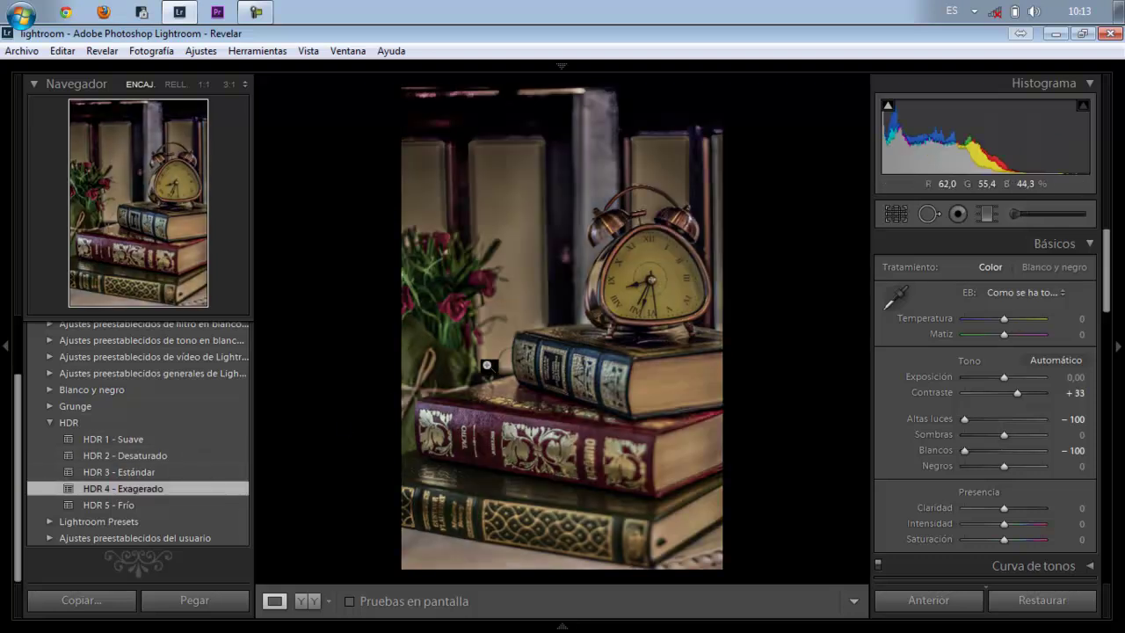
pyautogui.click(639, 395)
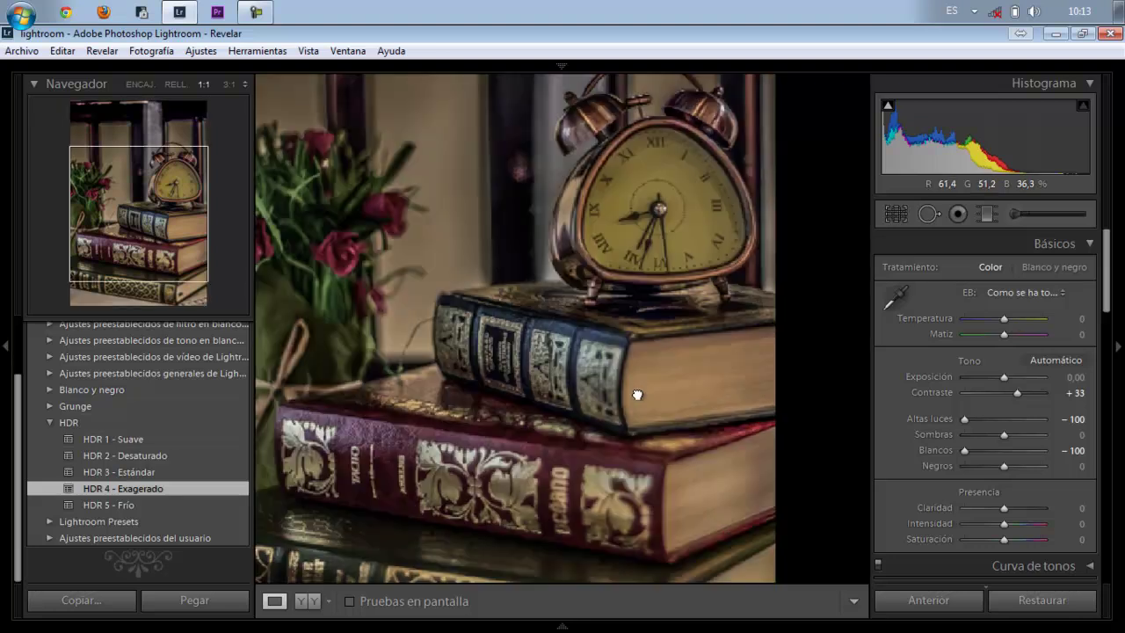
pyautogui.click(638, 394)
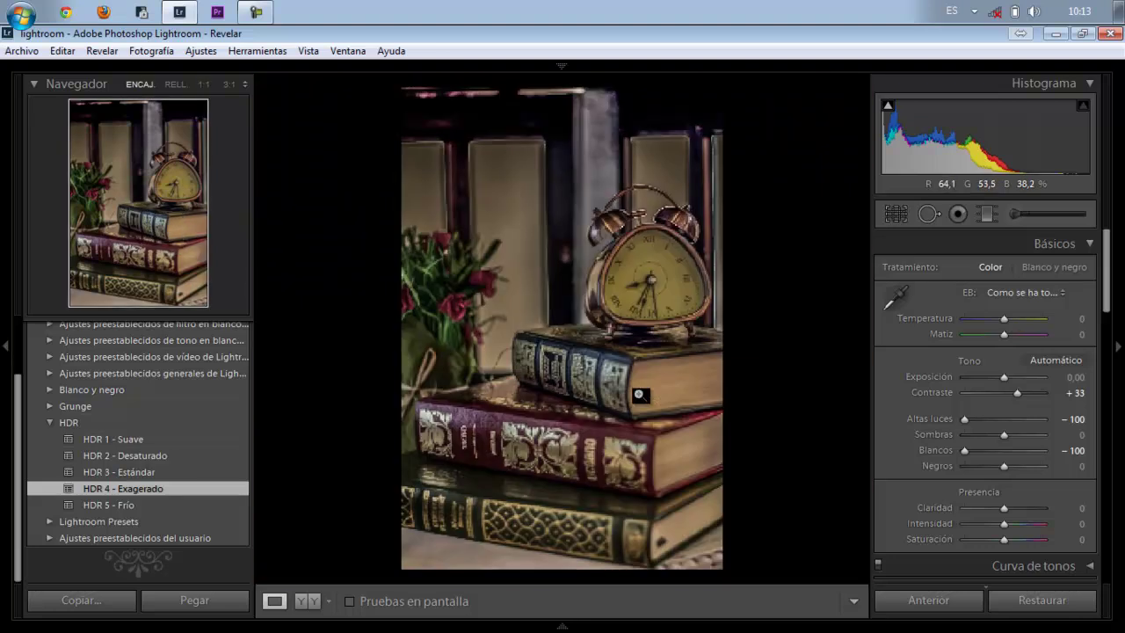
# Alternate between Grunge 6 - Exagerado and HDR 4 - Exagerado twice, then reset the photo.
pyautogui.click(49, 409)
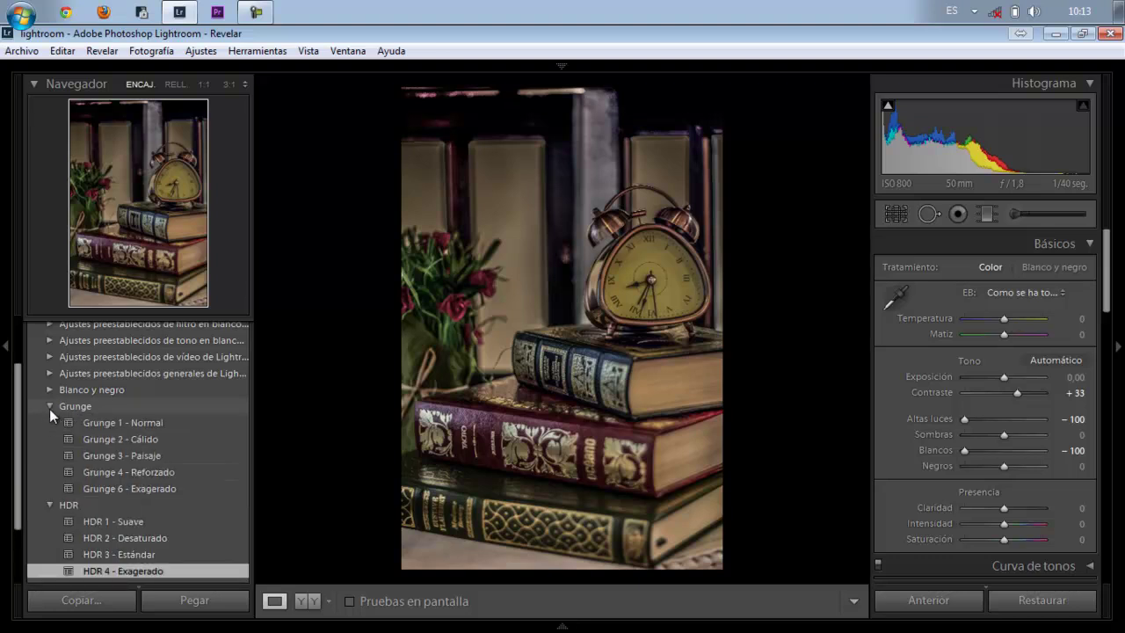
pyautogui.click(108, 489)
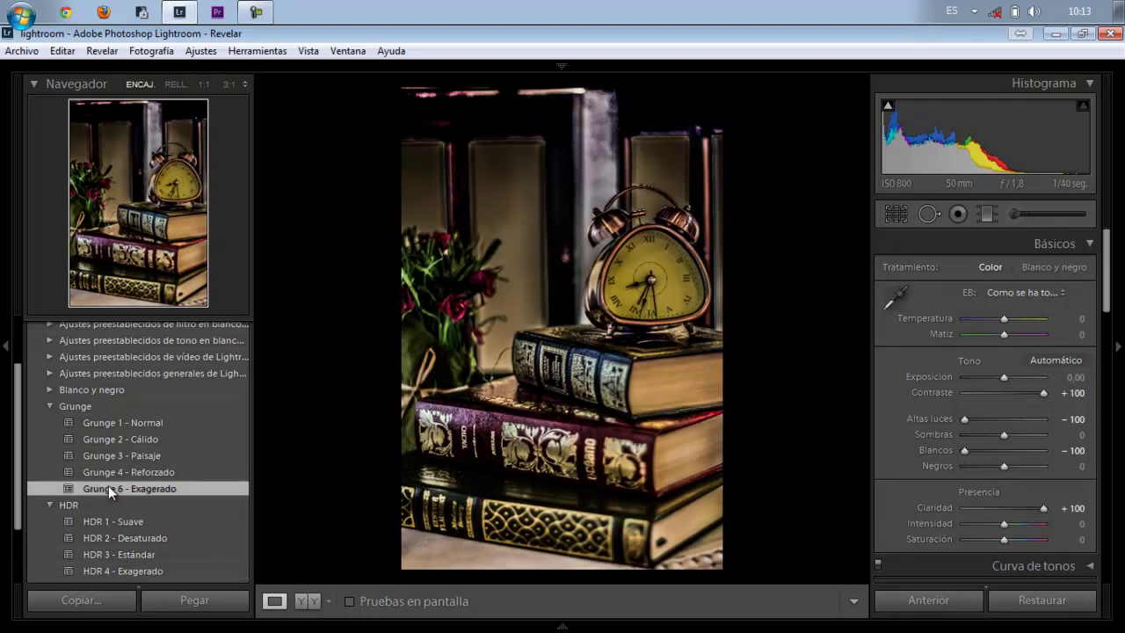
pyautogui.click(114, 573)
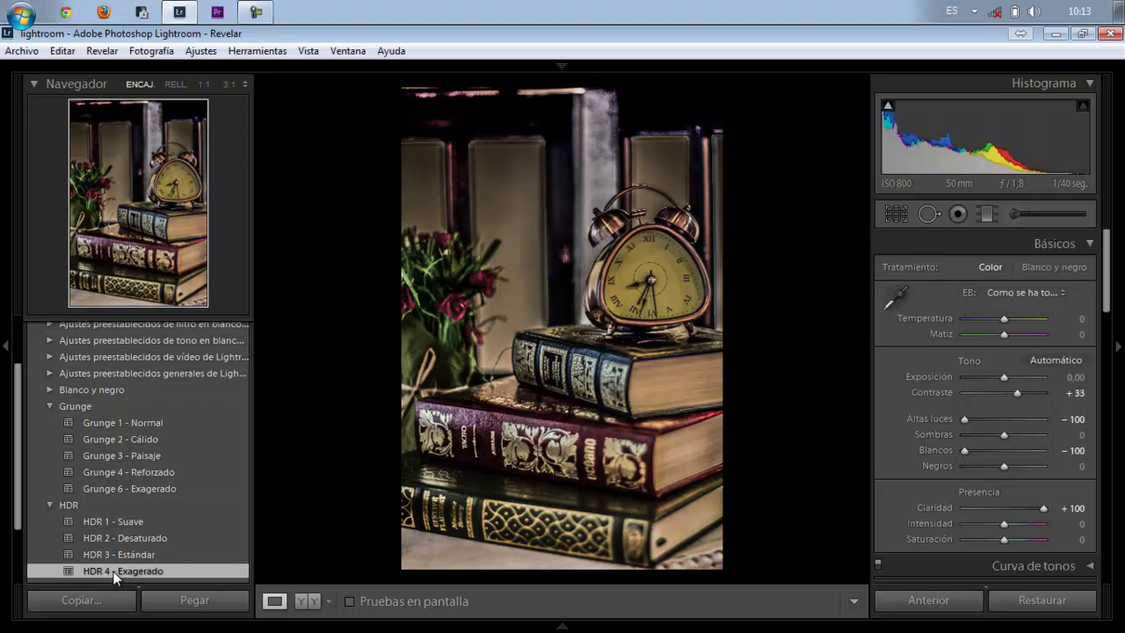
pyautogui.click(139, 483)
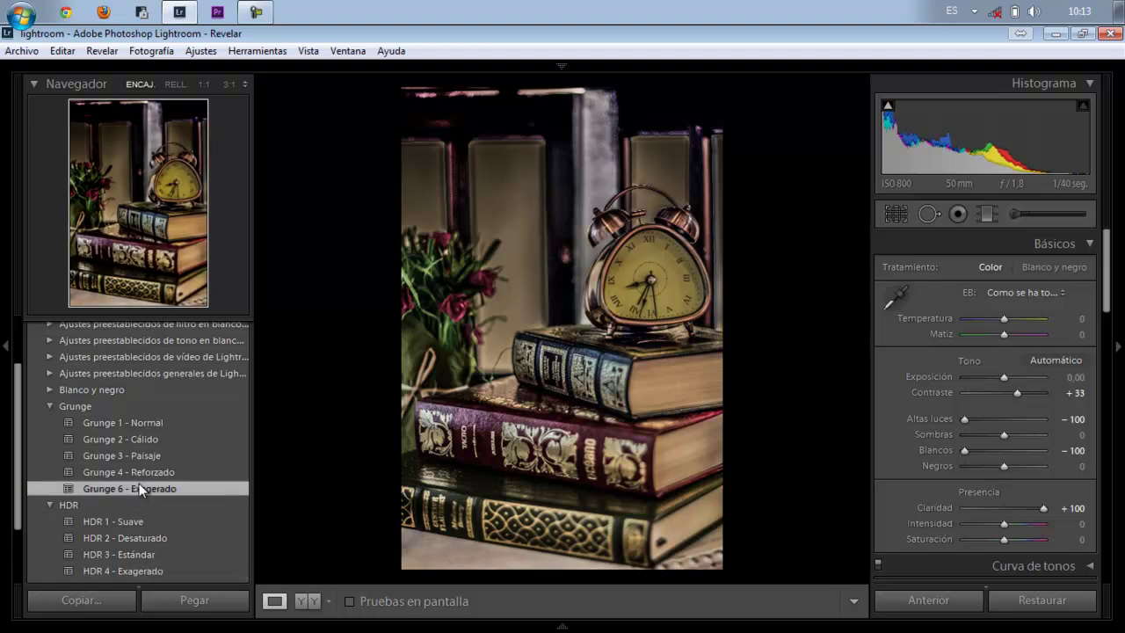
pyautogui.click(143, 570)
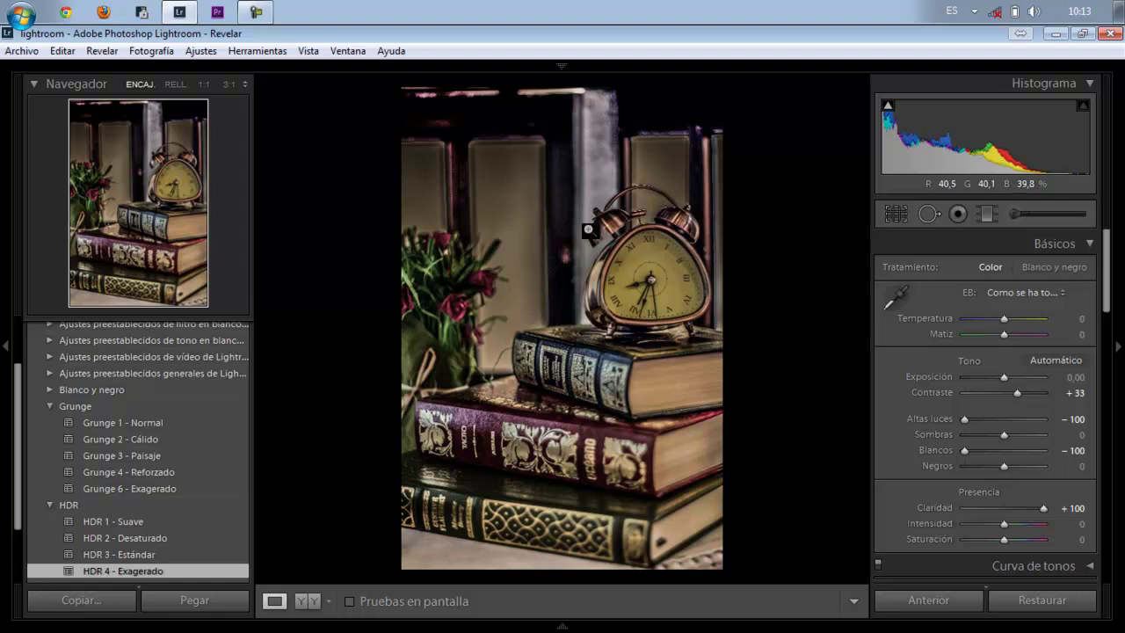
pyautogui.click(998, 600)
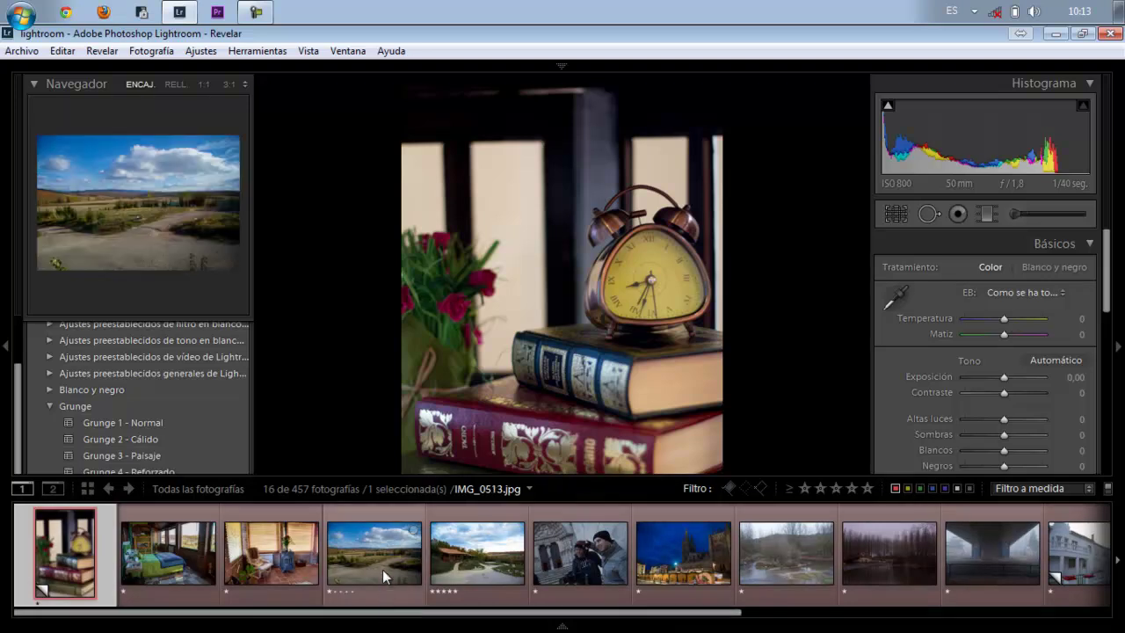
# Open the cloudy countryside photo, compare HDR 3 - Estándar with HDR 4 - Exagerado, then reset.
pyautogui.click(383, 567)
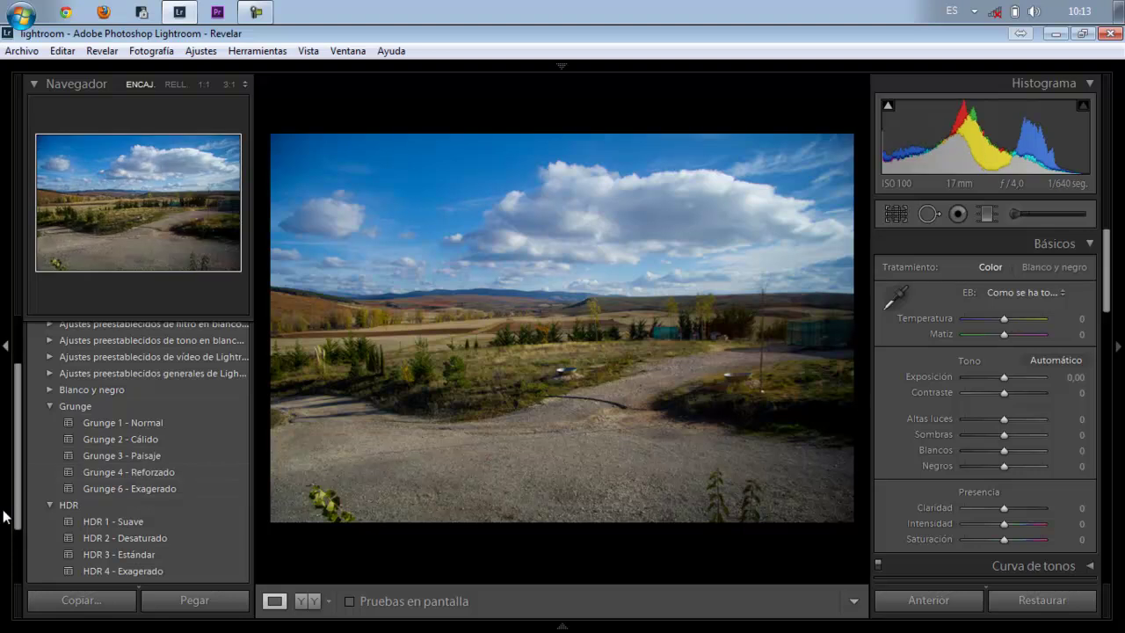
pyautogui.scroll(-3, 11, 505)
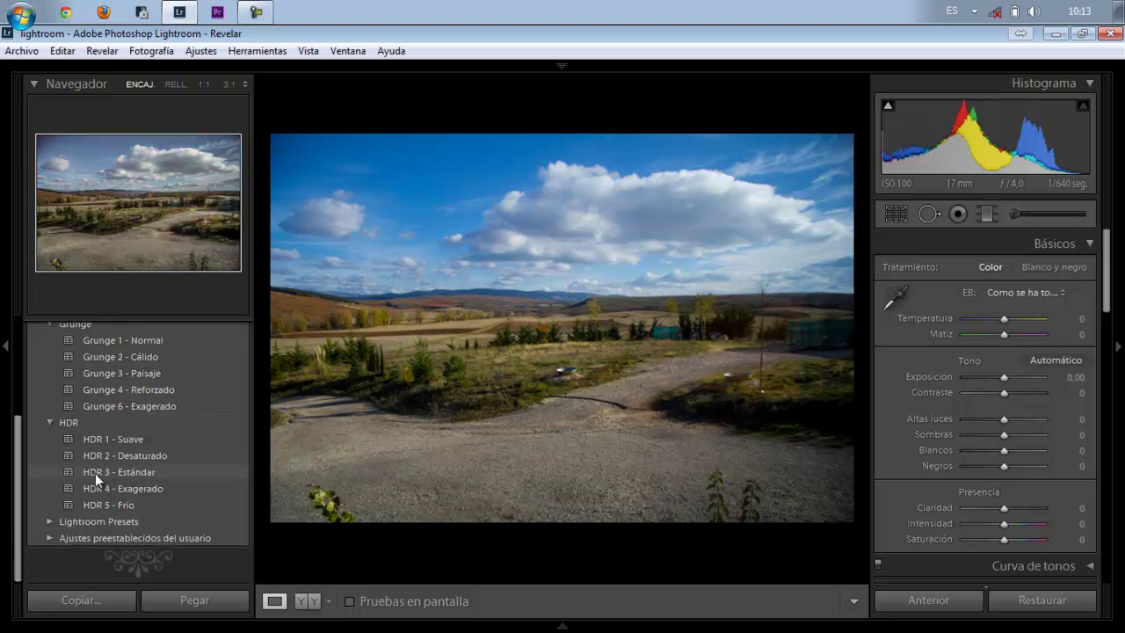
pyautogui.click(95, 473)
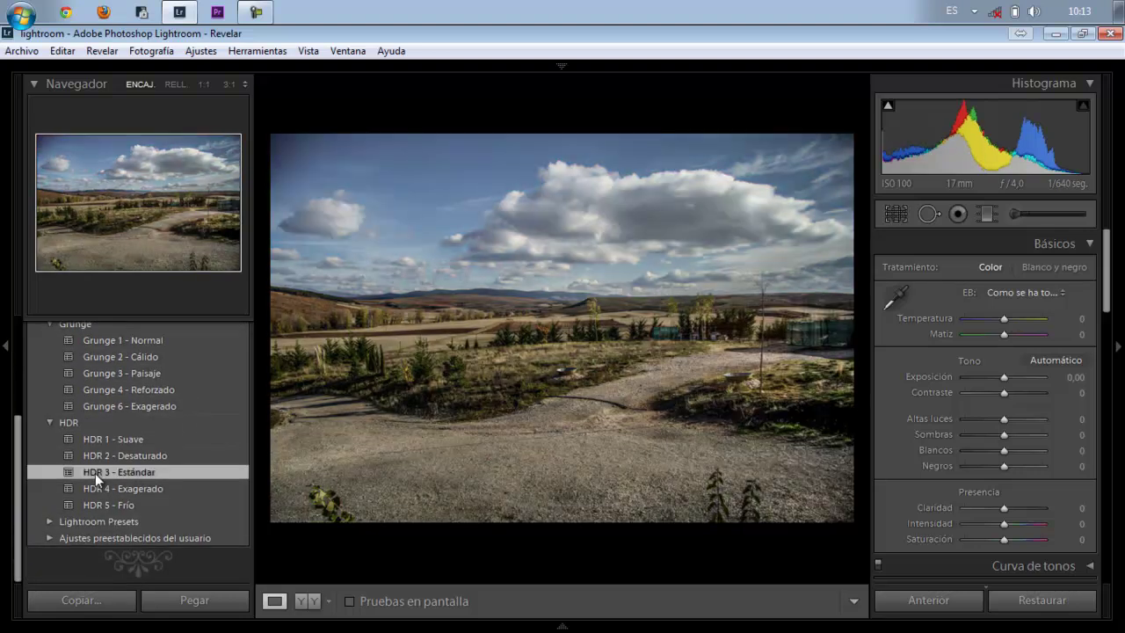
pyautogui.click(96, 485)
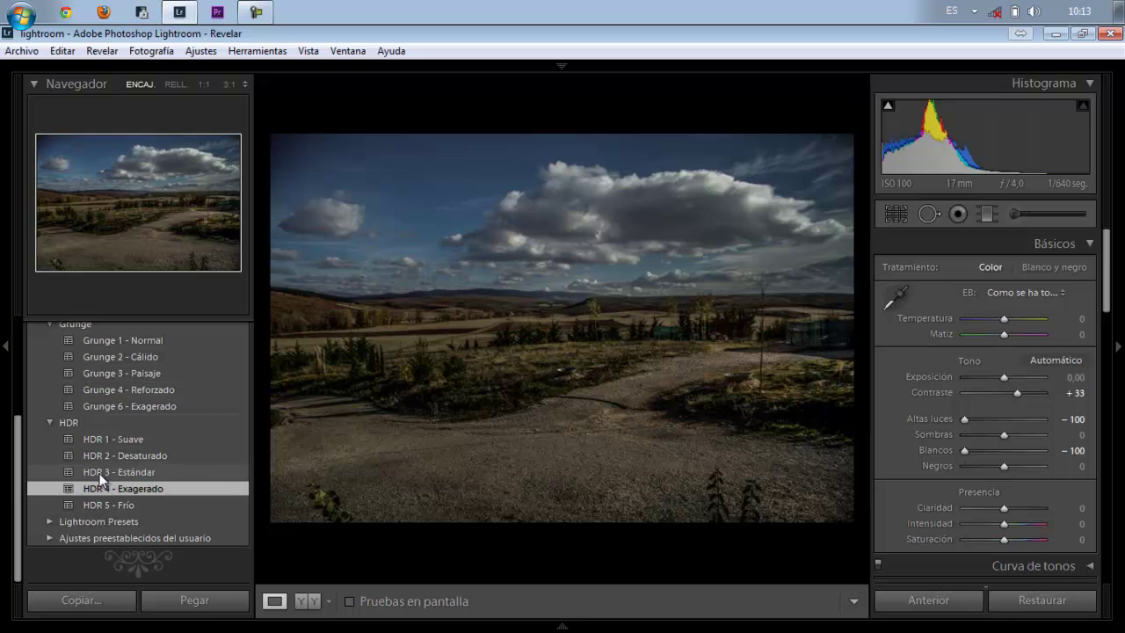
pyautogui.click(100, 473)
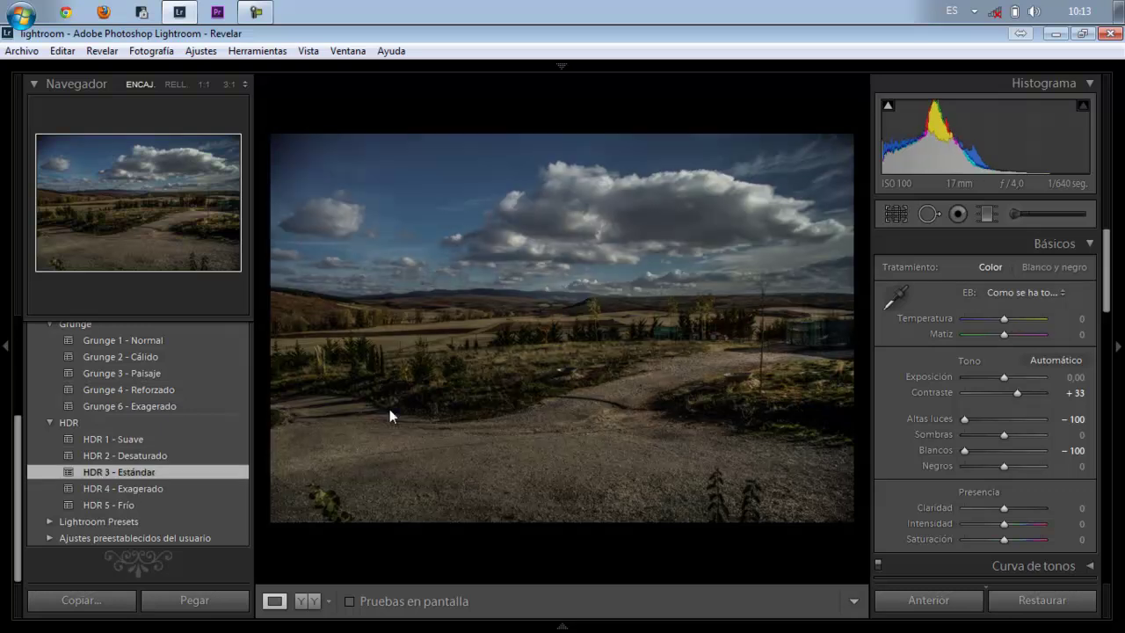
pyautogui.click(998, 600)
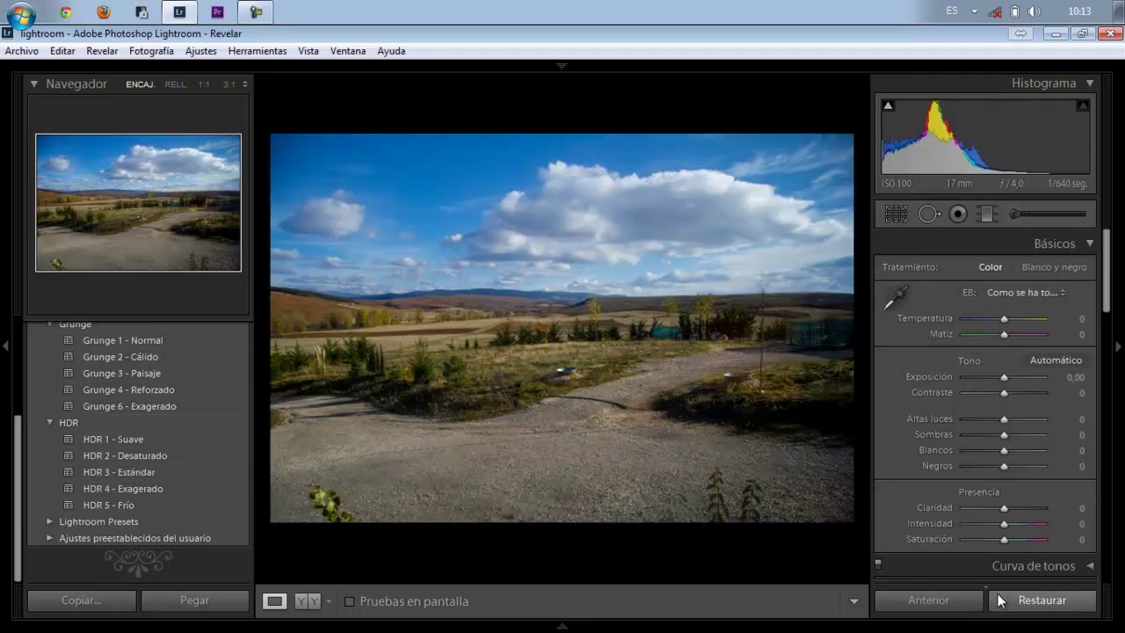
# Reapply HDR 4 - Exagerado, inspect the clouds at 1:1, then restore the original settings.
pyautogui.click(204, 489)
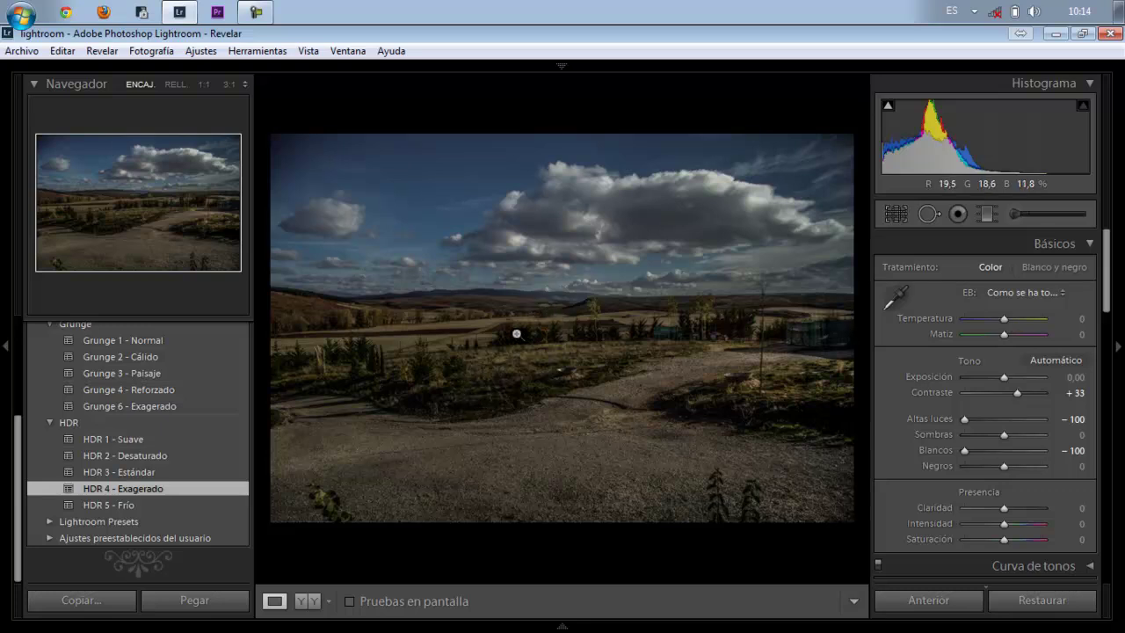
pyautogui.click(481, 237)
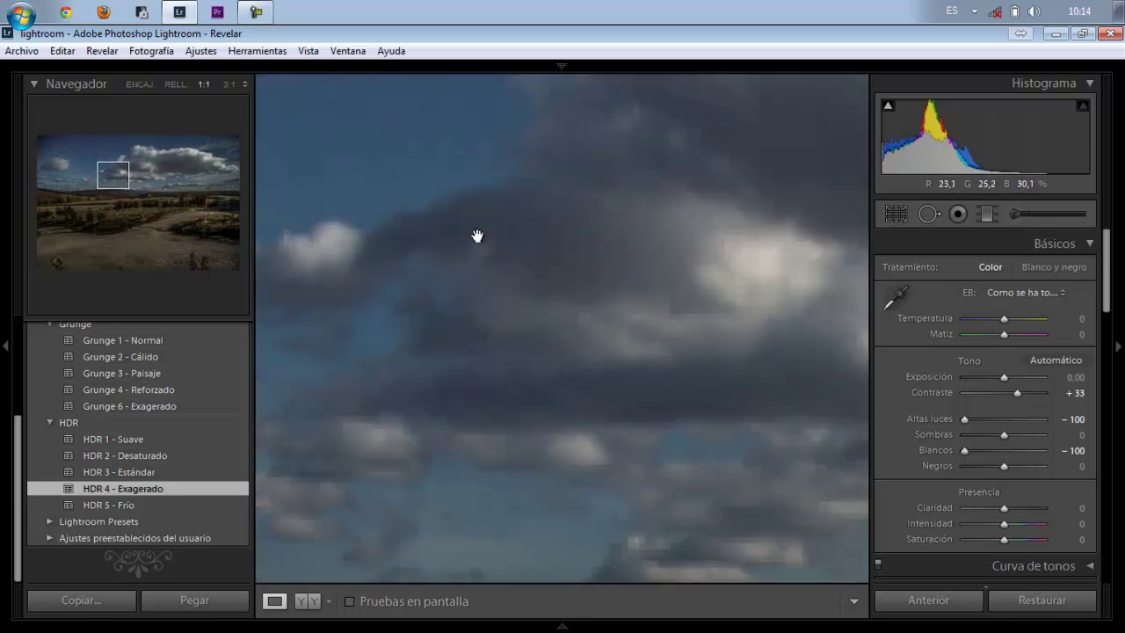
pyautogui.click(476, 235)
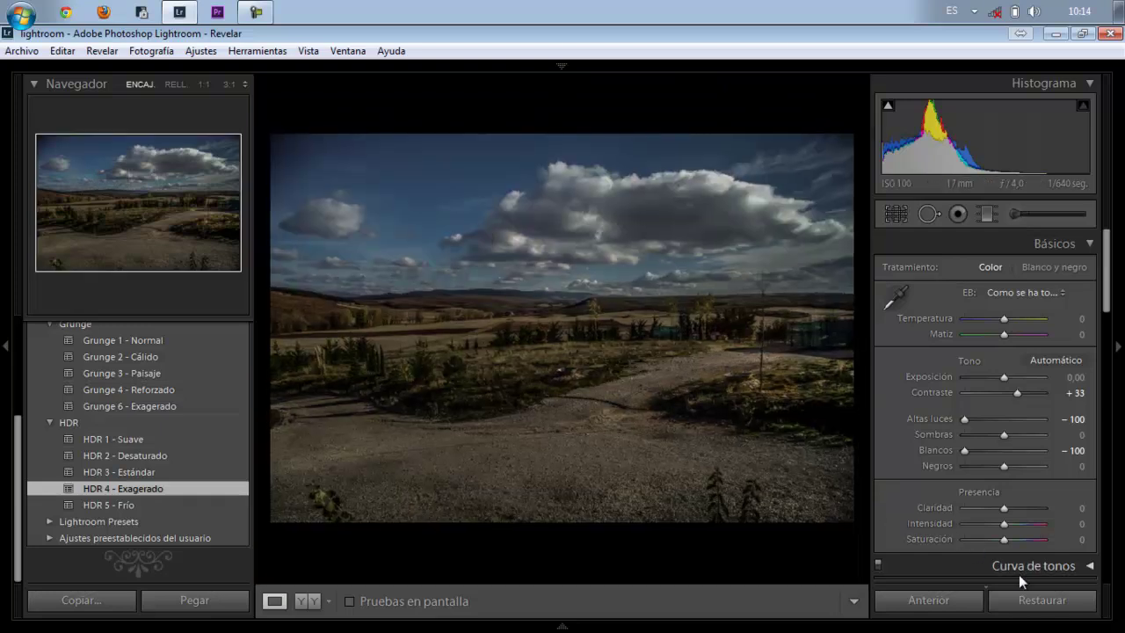
pyautogui.click(1016, 602)
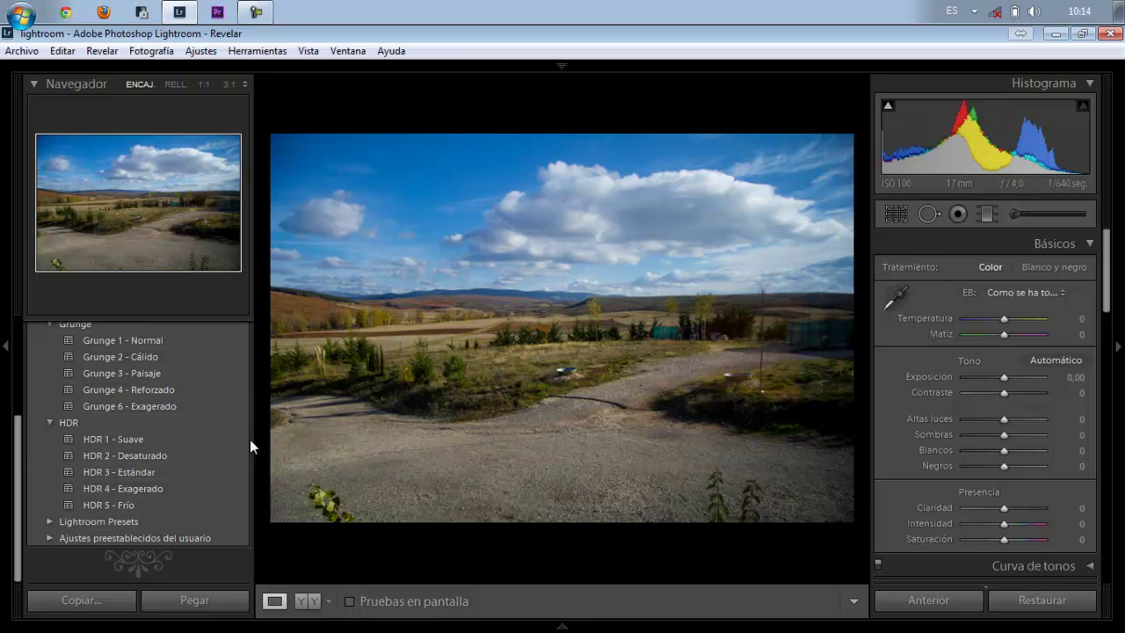
# Try the Grunge 3 - Paisaje and HDR 4 - Exagerado presets on the landscape photo.
pyautogui.scroll(4, 27, 457)
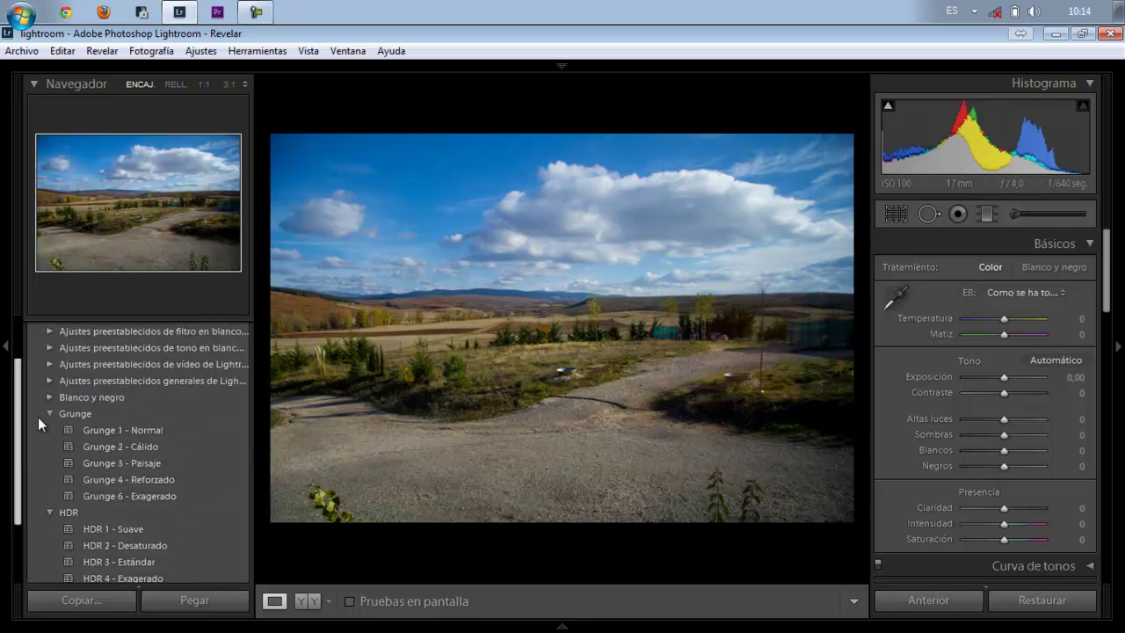
pyautogui.scroll(2, 44, 416)
pyautogui.click(85, 477)
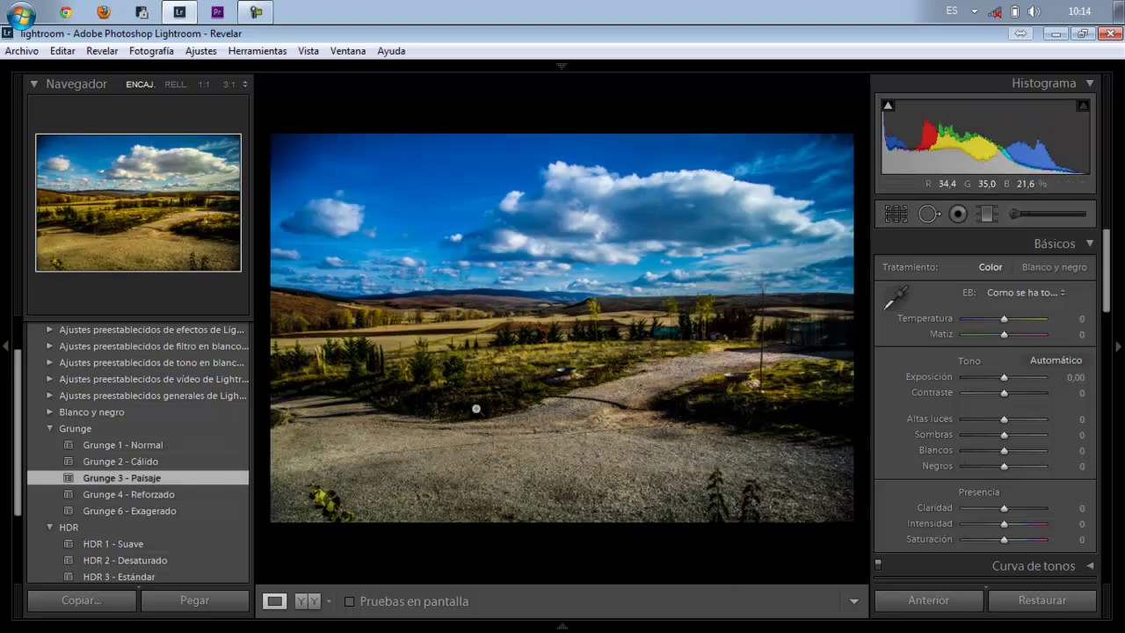
pyautogui.moveTo(18, 448); pyautogui.dragTo(18, 505)
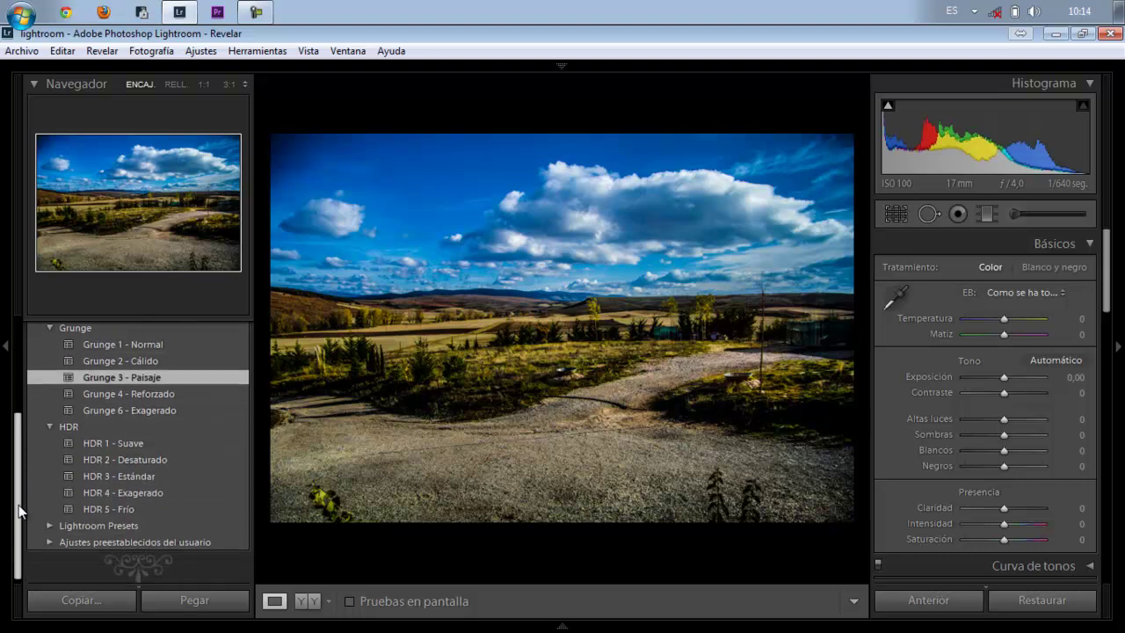
pyautogui.click(88, 489)
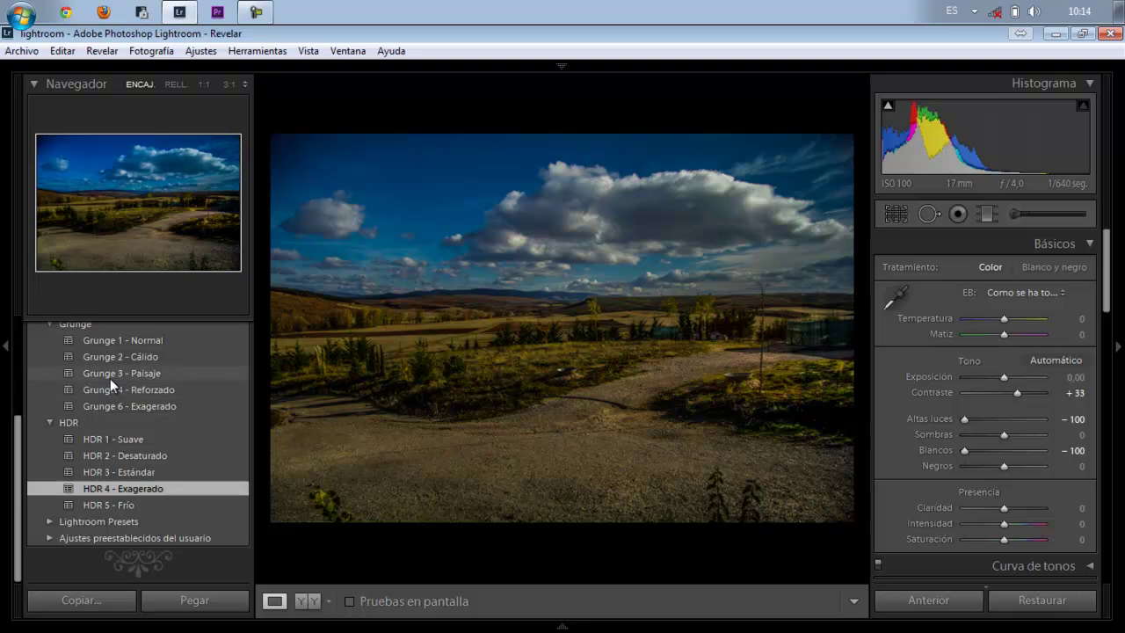
# Return to Grunge 3 - Paisaje, reset, then try HDR 5 - Frío and reset again.
pyautogui.click(112, 375)
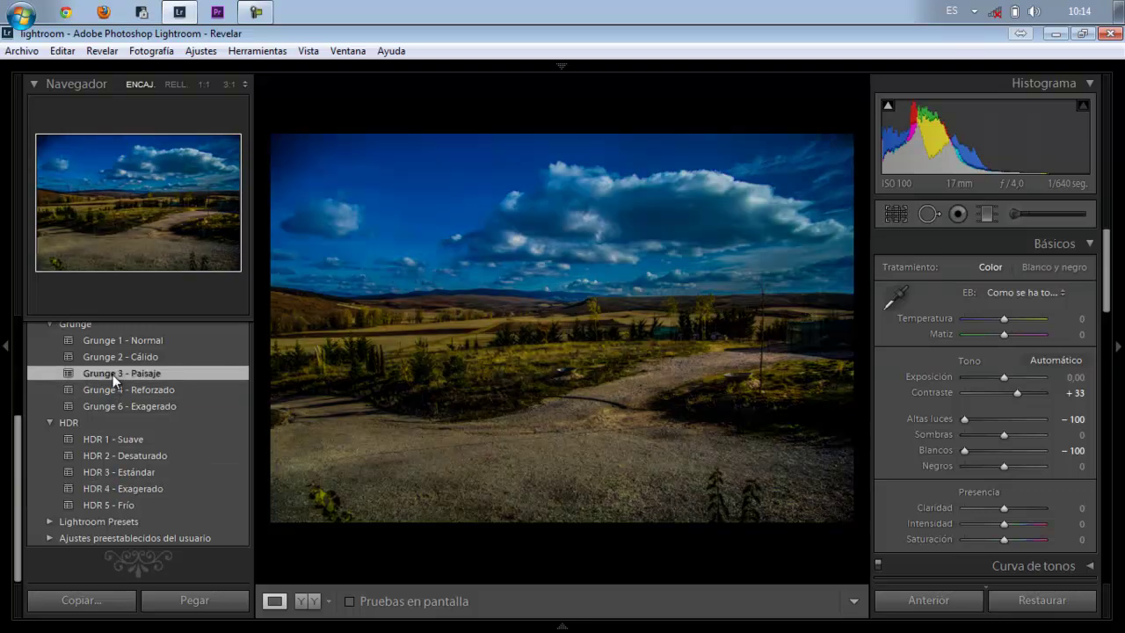
pyautogui.click(1041, 601)
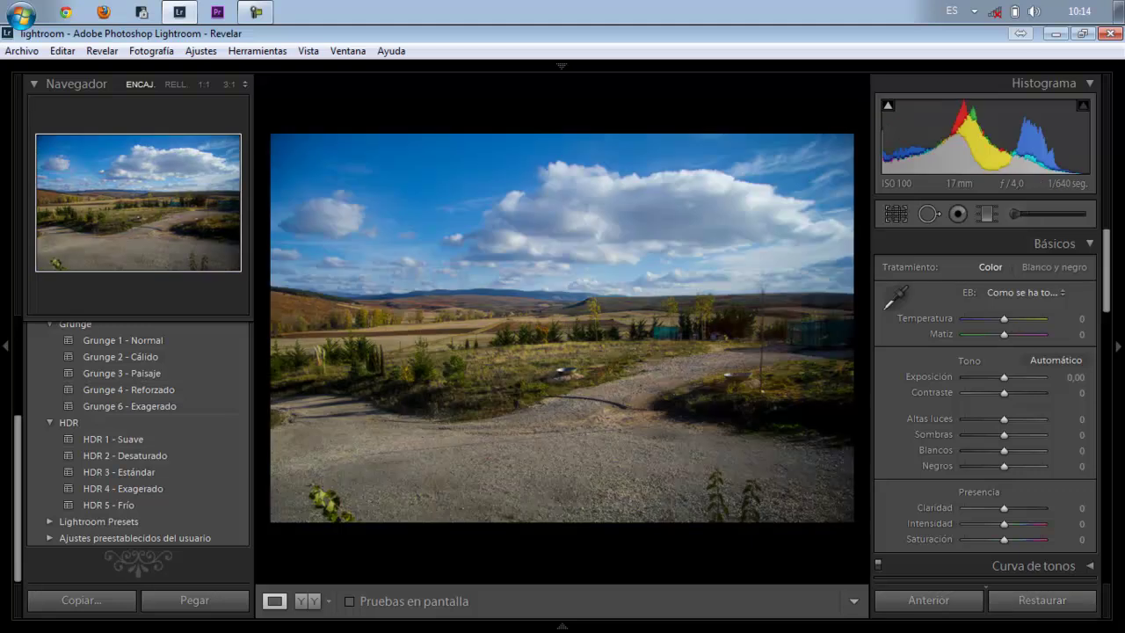
pyautogui.click(102, 505)
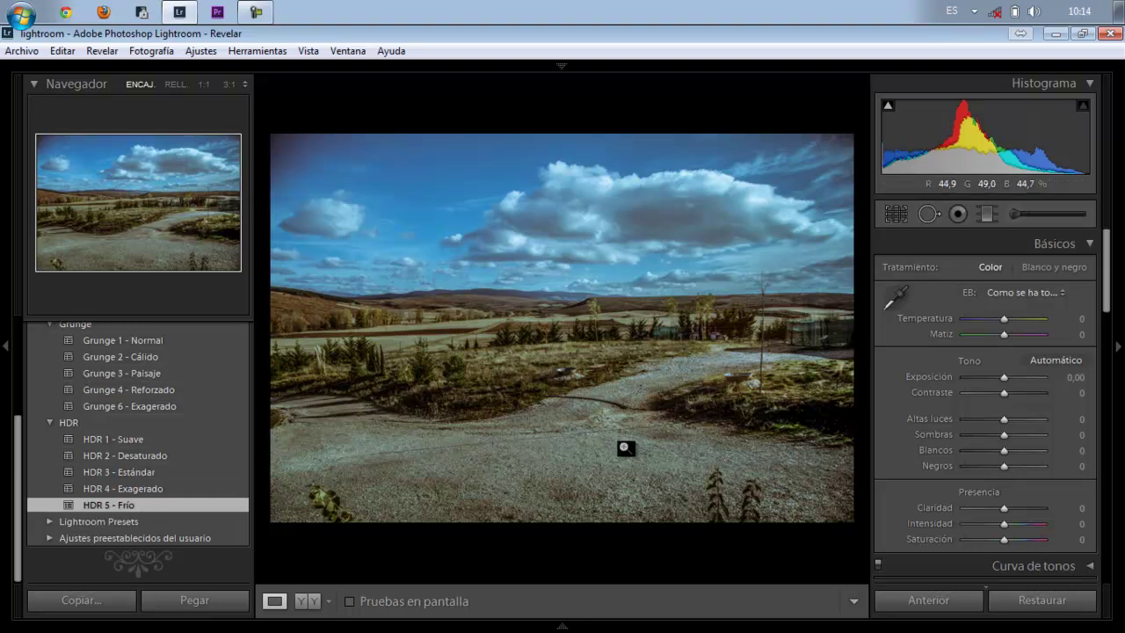
pyautogui.click(1012, 603)
# Open the photo of the two men, IMG_0321.CR2, from the filmstrip and hide the filmstrip.
pyautogui.press('F6')
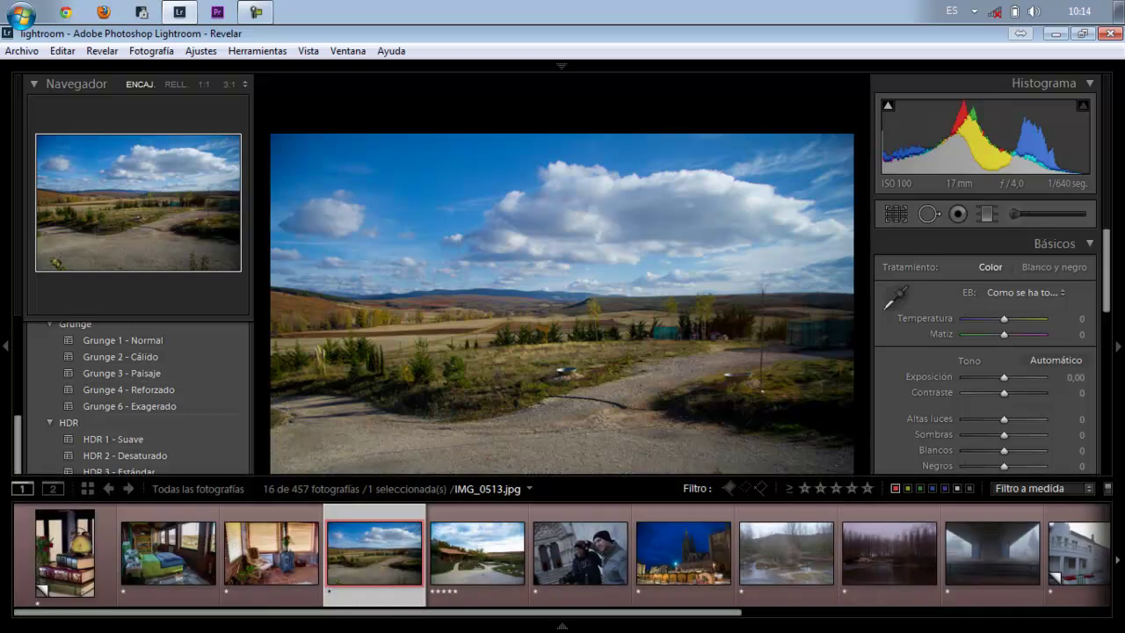
pyautogui.moveTo(469, 613); pyautogui.dragTo(490, 613)
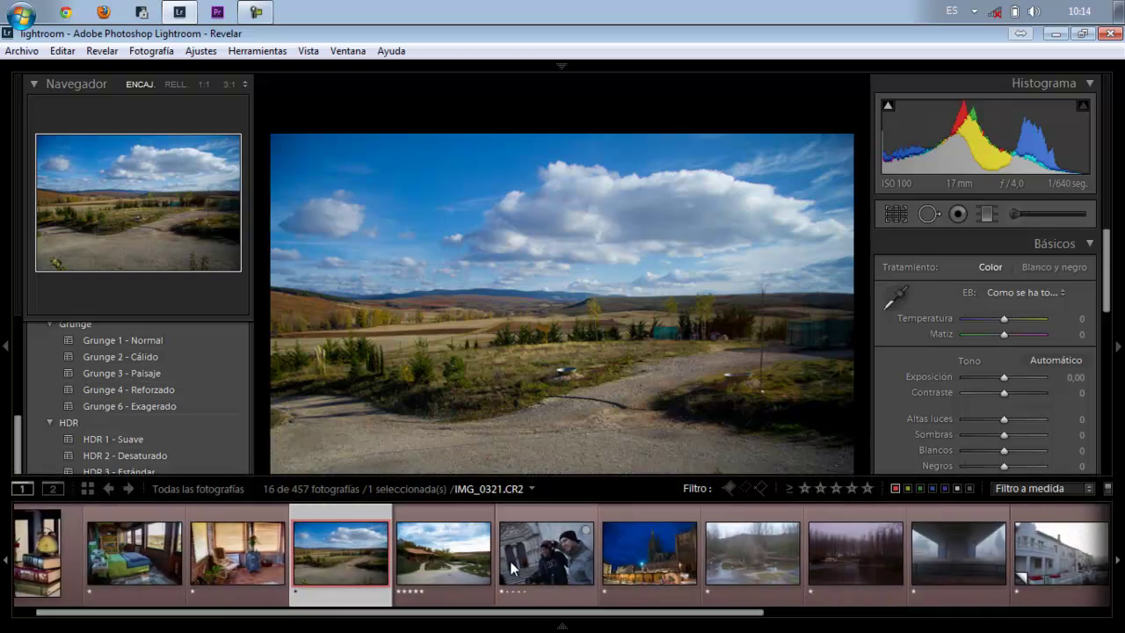
pyautogui.click(513, 563)
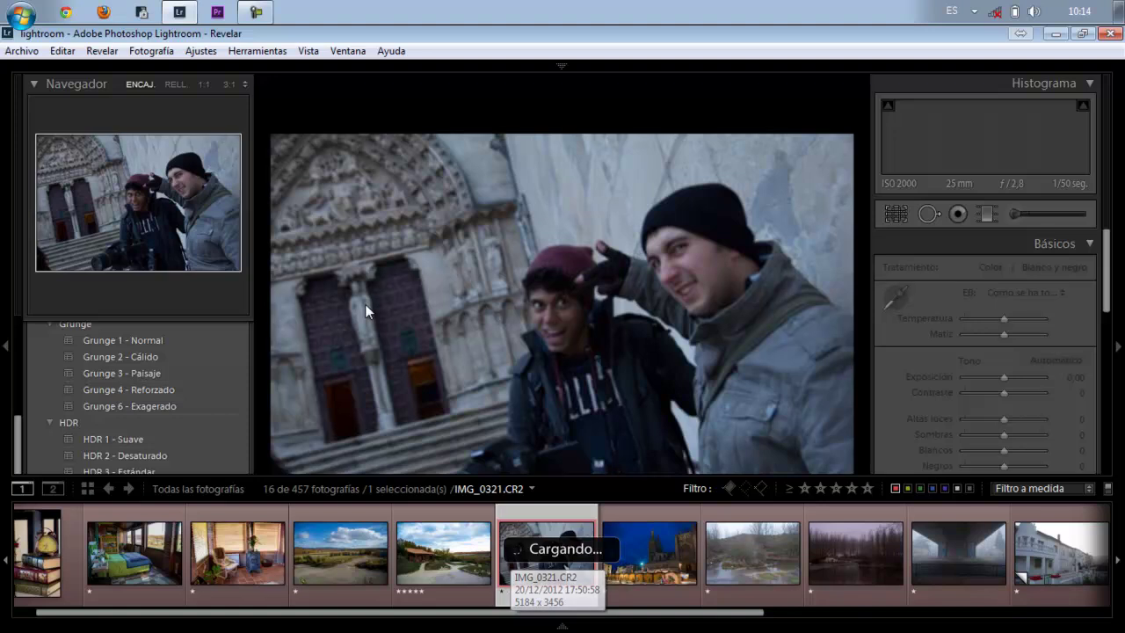
pyautogui.press('F6')
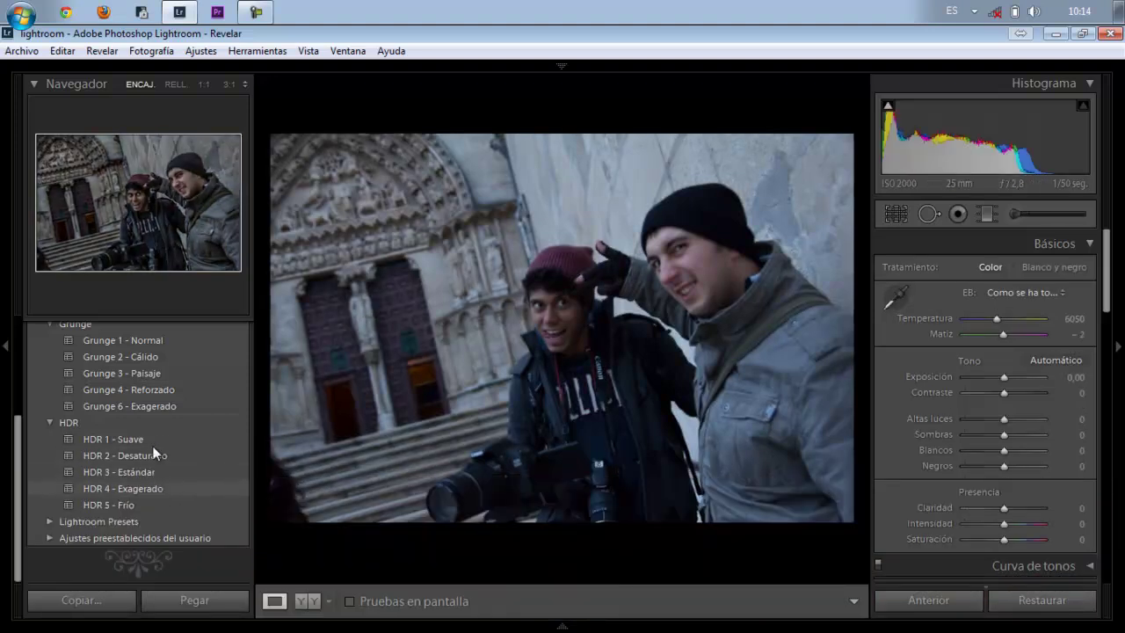
# Try Grunge 6 and HDR 4 - Exagerado on it, reset, then open IMG_0641.CR2 / Copiar 1.
pyautogui.click(152, 409)
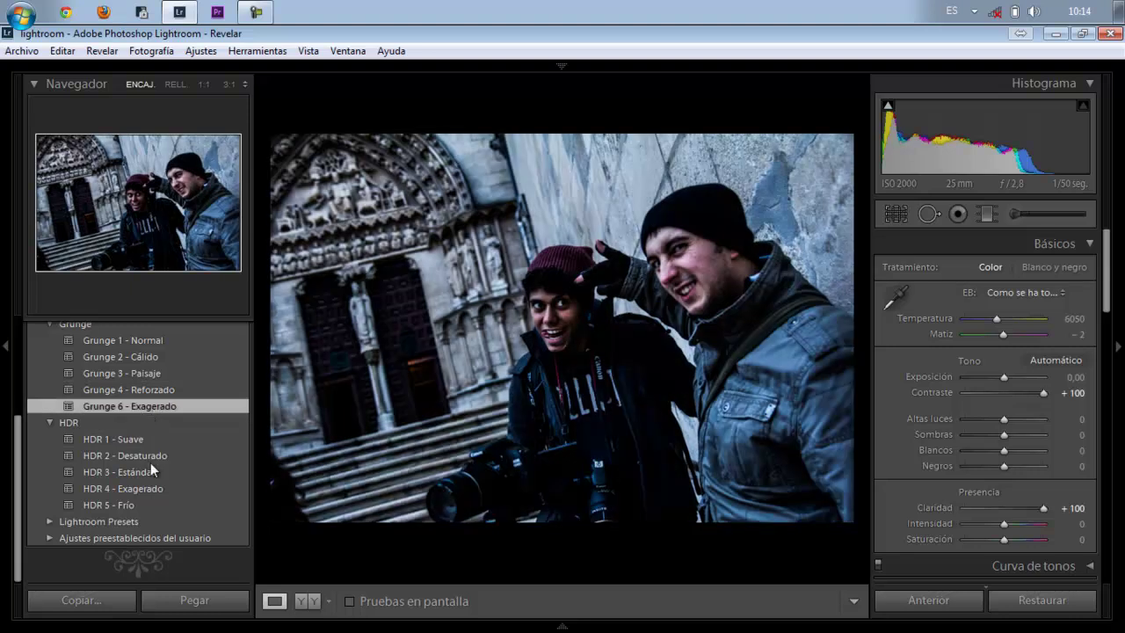
pyautogui.click(139, 485)
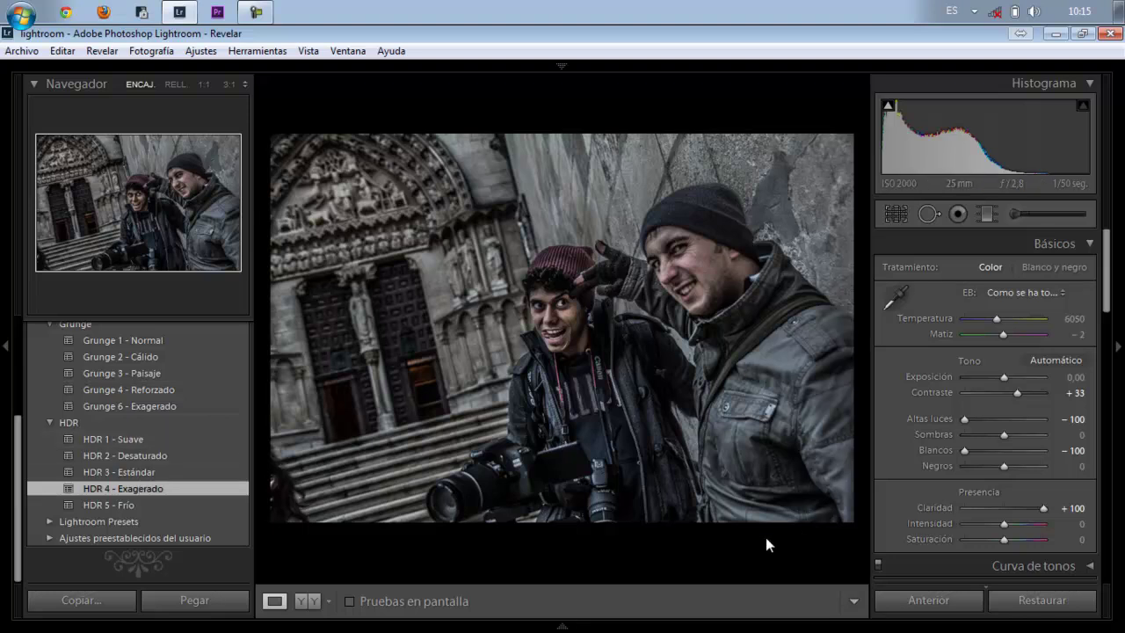
pyautogui.click(1044, 605)
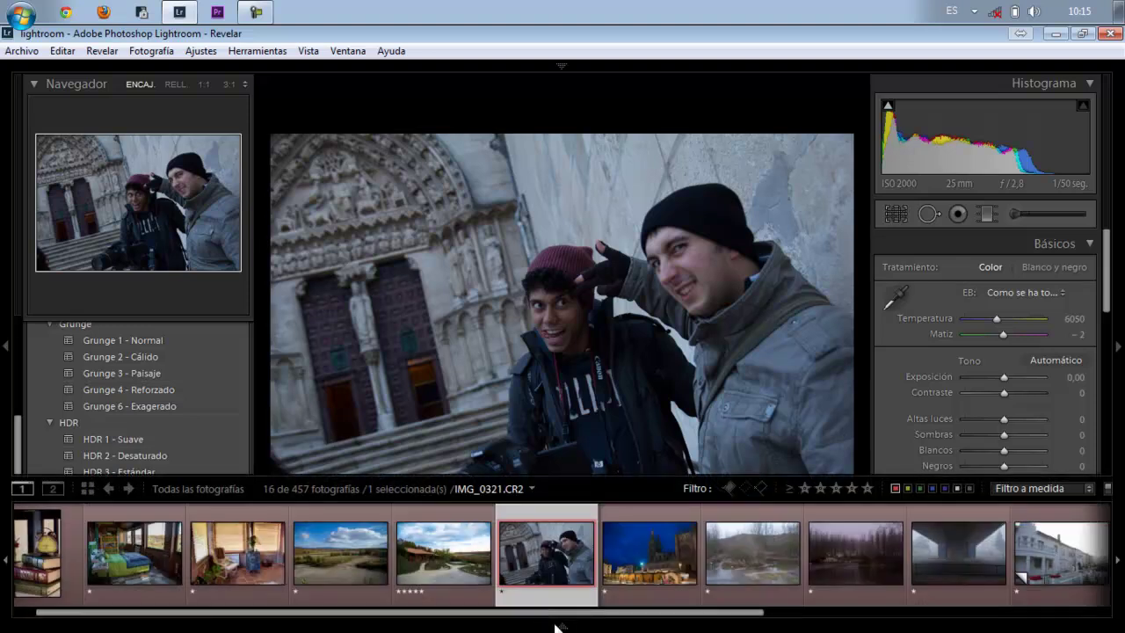
pyautogui.moveTo(556, 615); pyautogui.dragTo(828, 587)
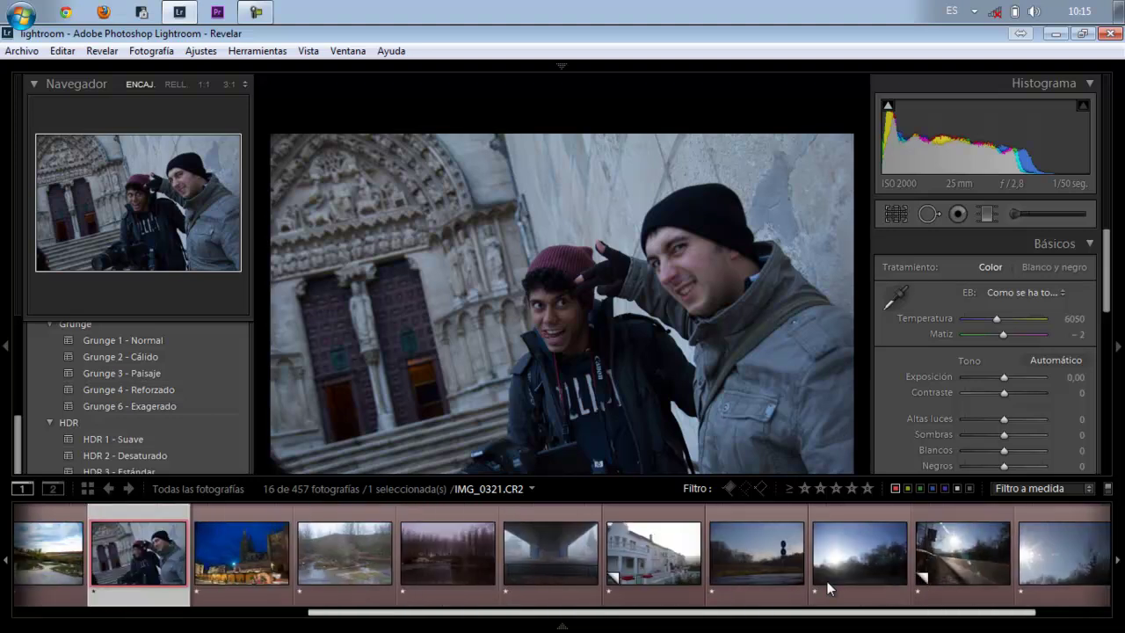
pyautogui.click(963, 549)
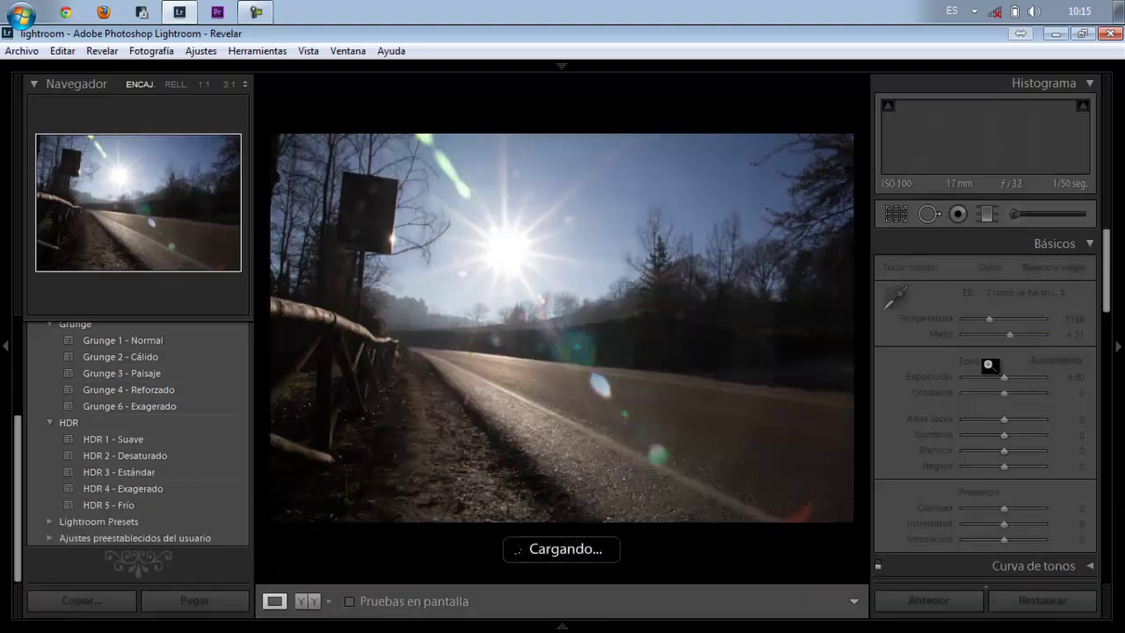
# Collapse the right panel and compare Grunge 2 - Cálido, HDR 4 and HDR 3 on the road photo.
pyautogui.click(1119, 349)
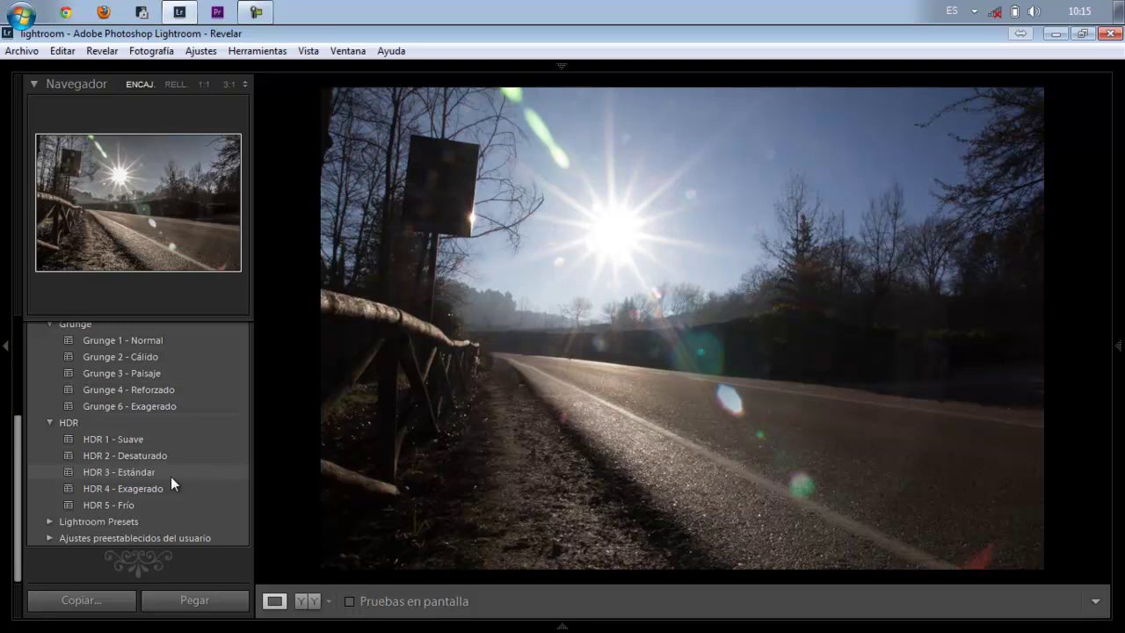
pyautogui.click(159, 357)
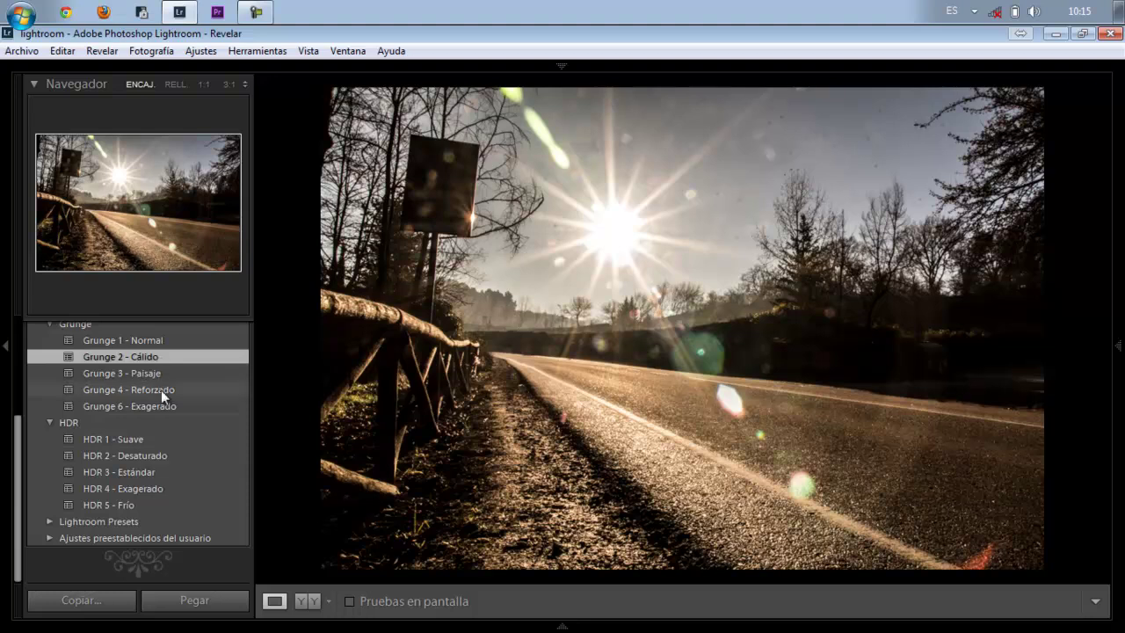
pyautogui.click(164, 485)
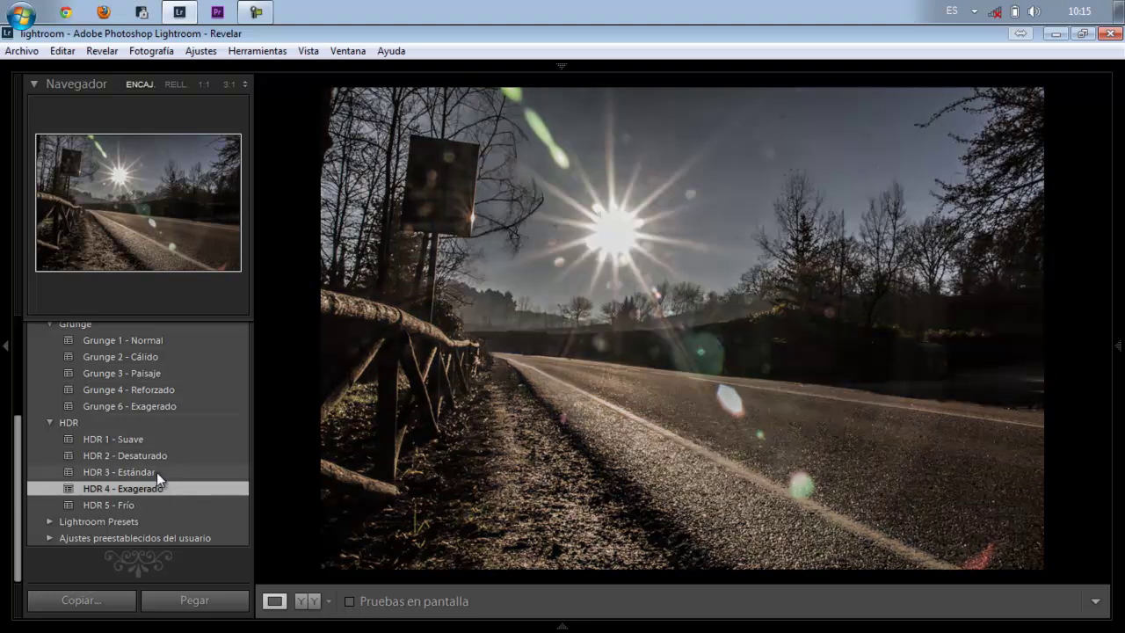
pyautogui.click(156, 472)
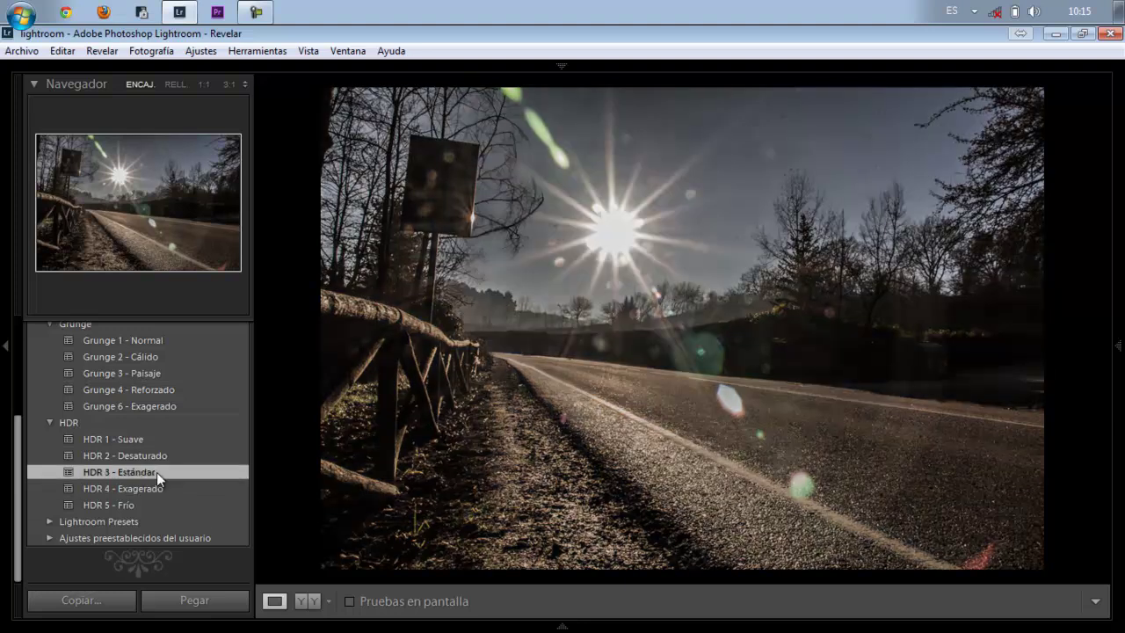
pyautogui.click(154, 359)
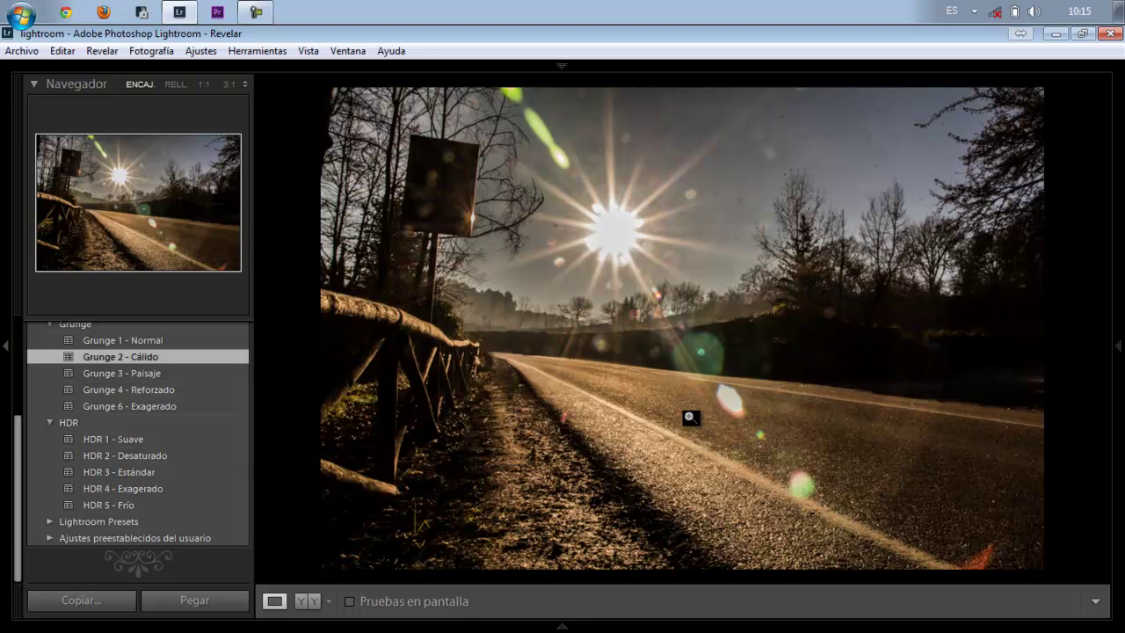
pyautogui.moveTo(1121, 503)
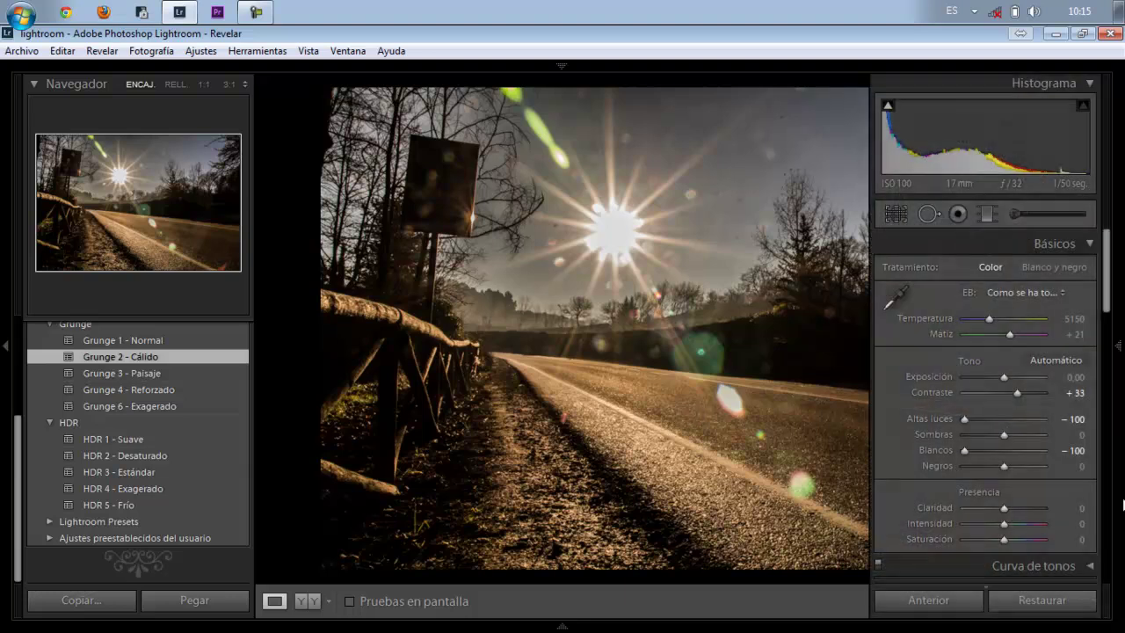
# Reset the road photo, try HDR 4 - Exagerado, and finish with Grunge 3 - Paisaje.
pyautogui.click(1065, 602)
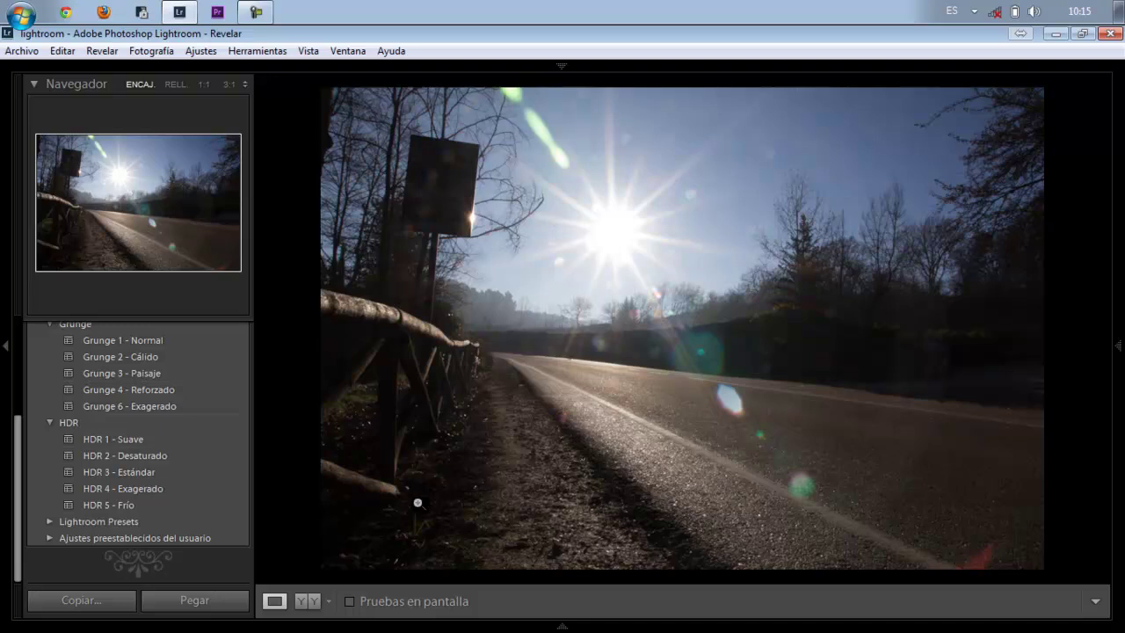
pyautogui.click(194, 490)
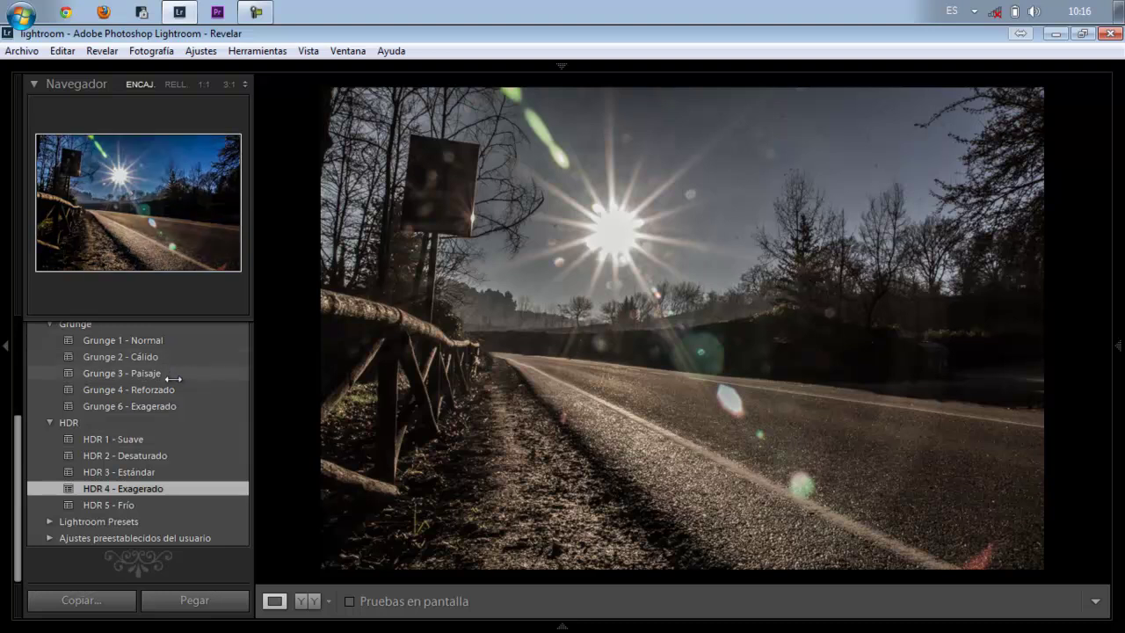
pyautogui.click(173, 373)
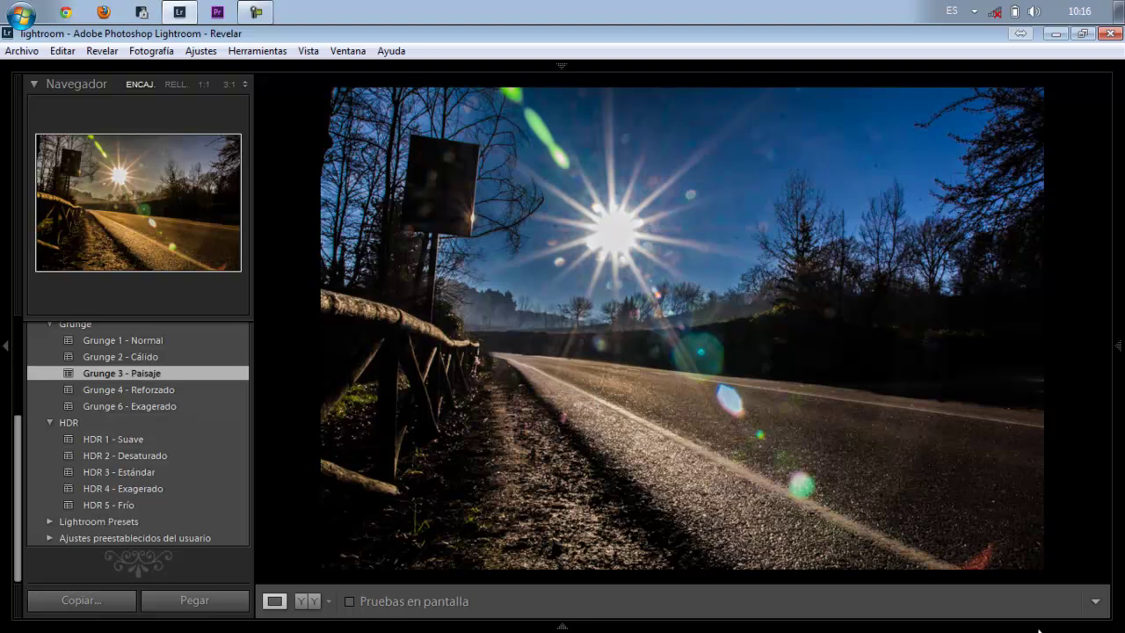
pyautogui.scroll(-1, 958, 615)
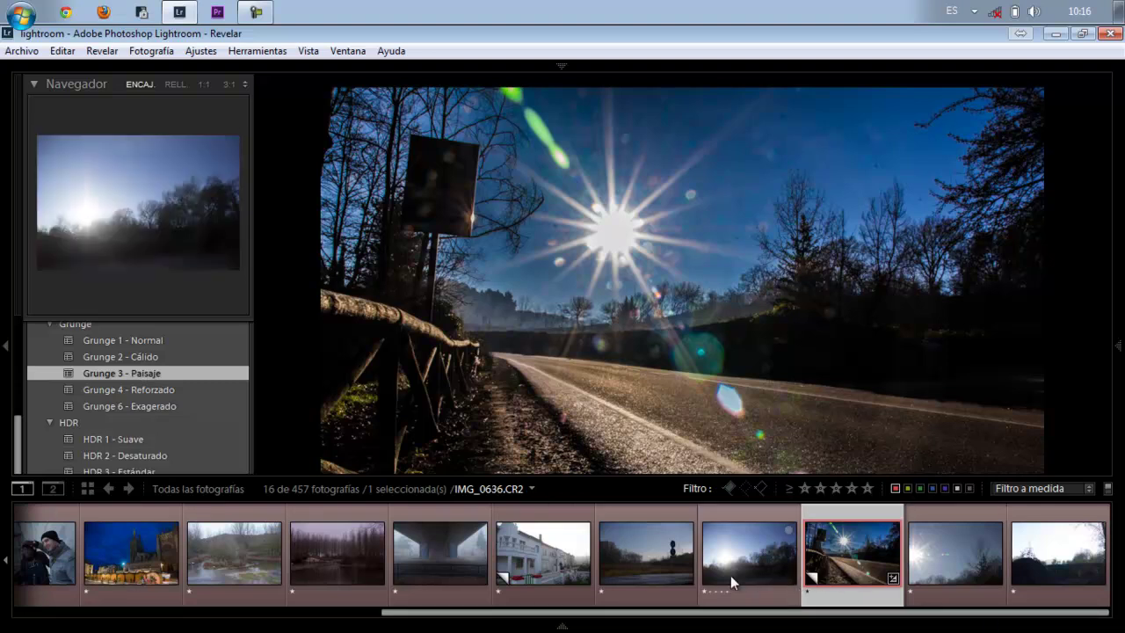
# Open the road-sign photo and compare HDR 3 - Estándar and HDR 4, resetting once in between.
pyautogui.click(678, 569)
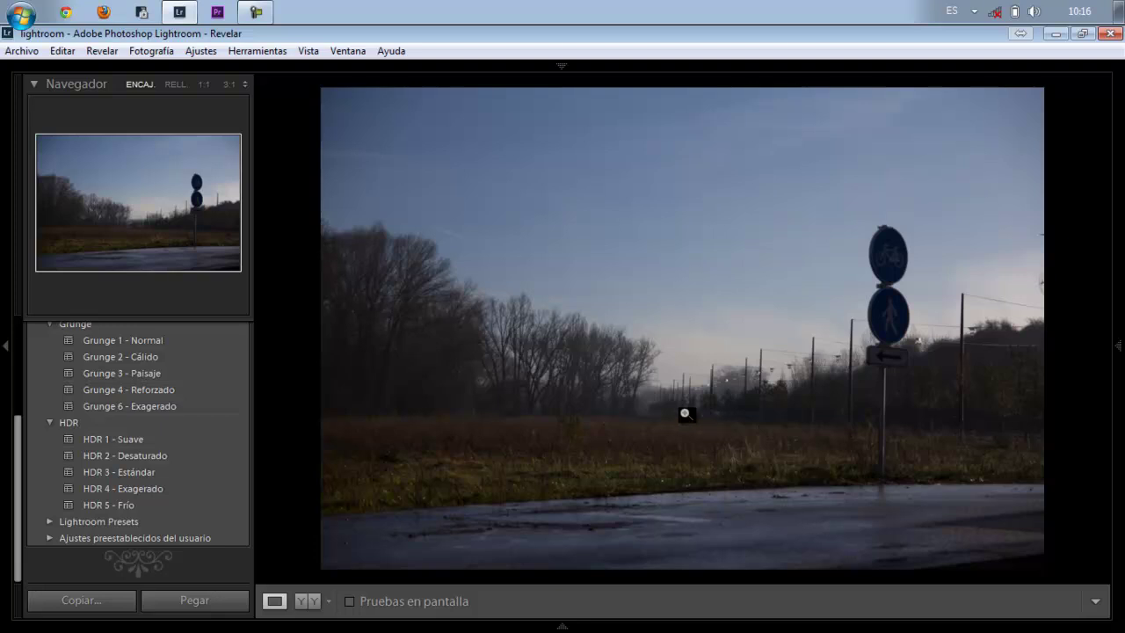
pyautogui.click(179, 471)
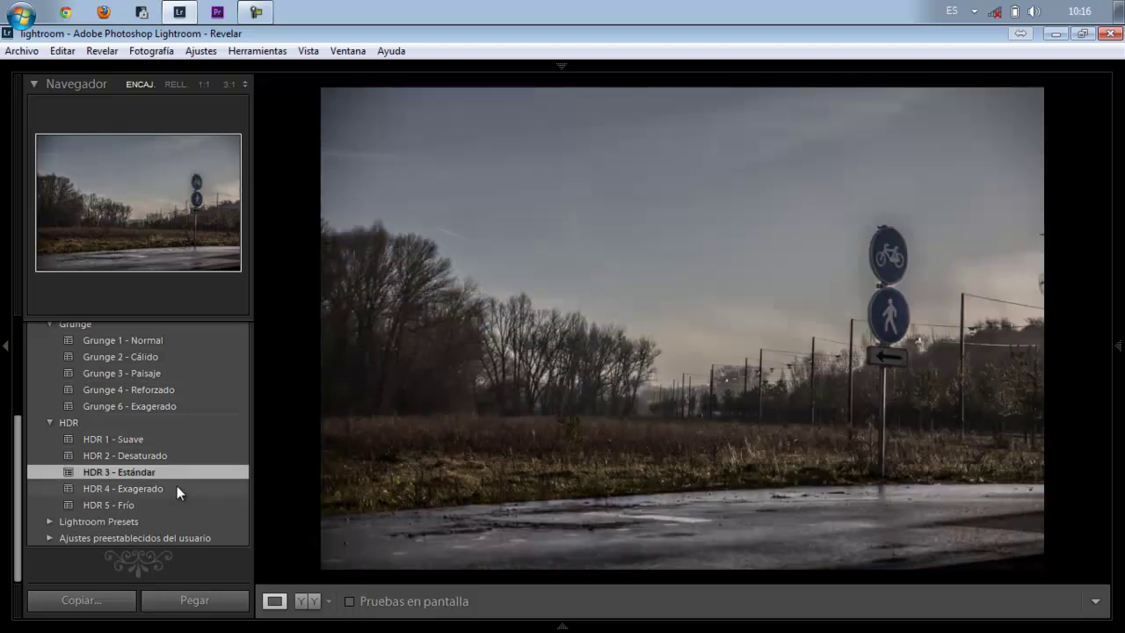
pyautogui.click(176, 489)
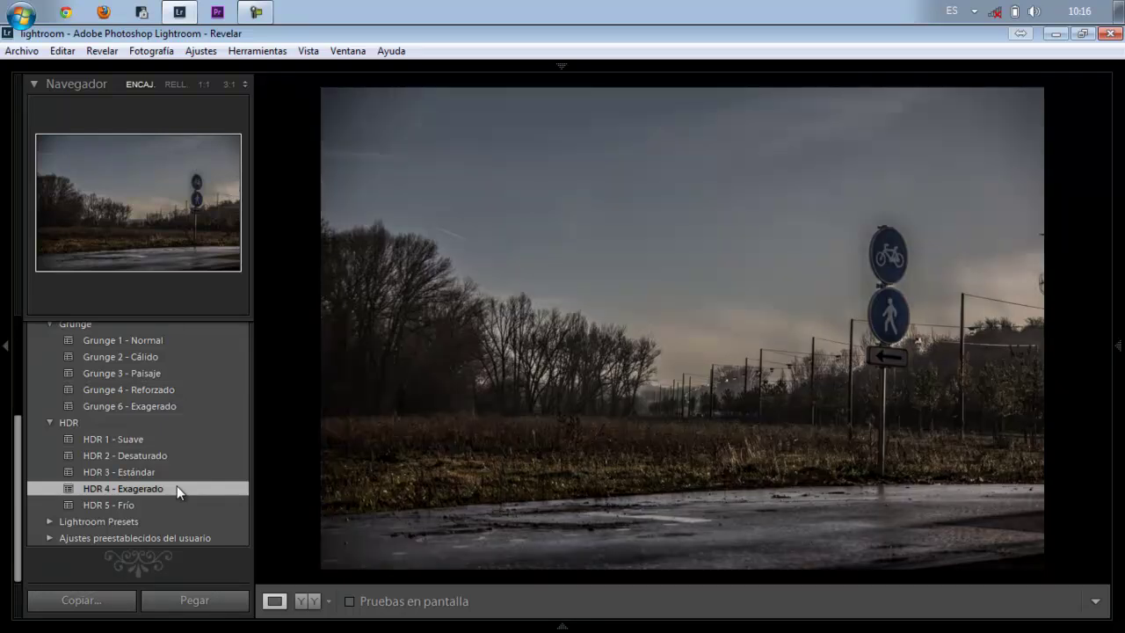
pyautogui.click(174, 474)
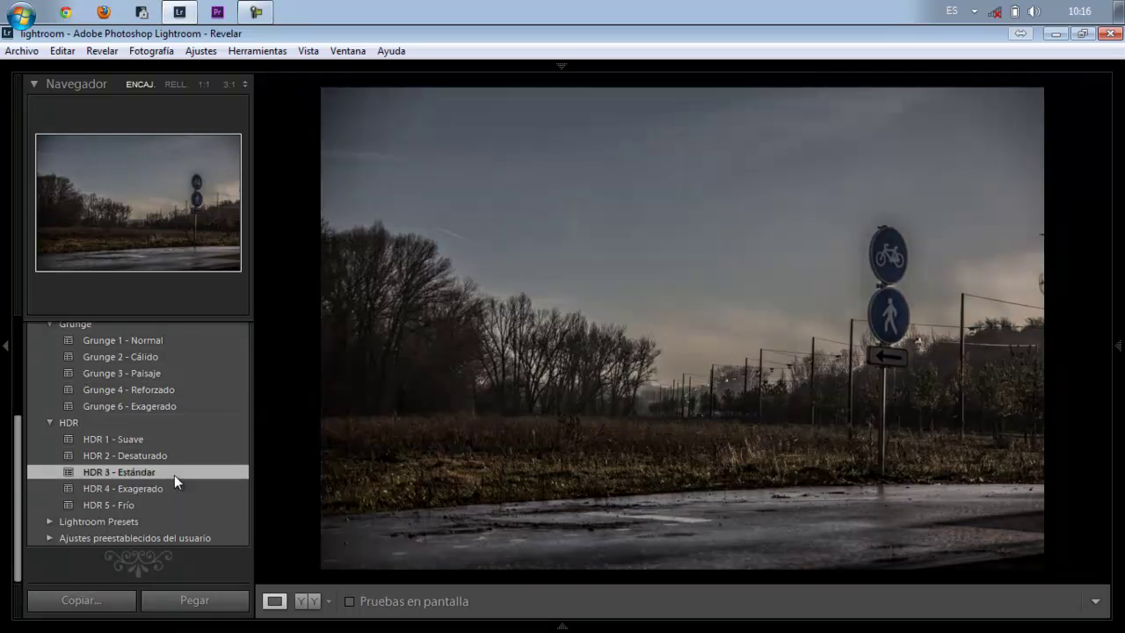
pyautogui.moveTo(1109, 504)
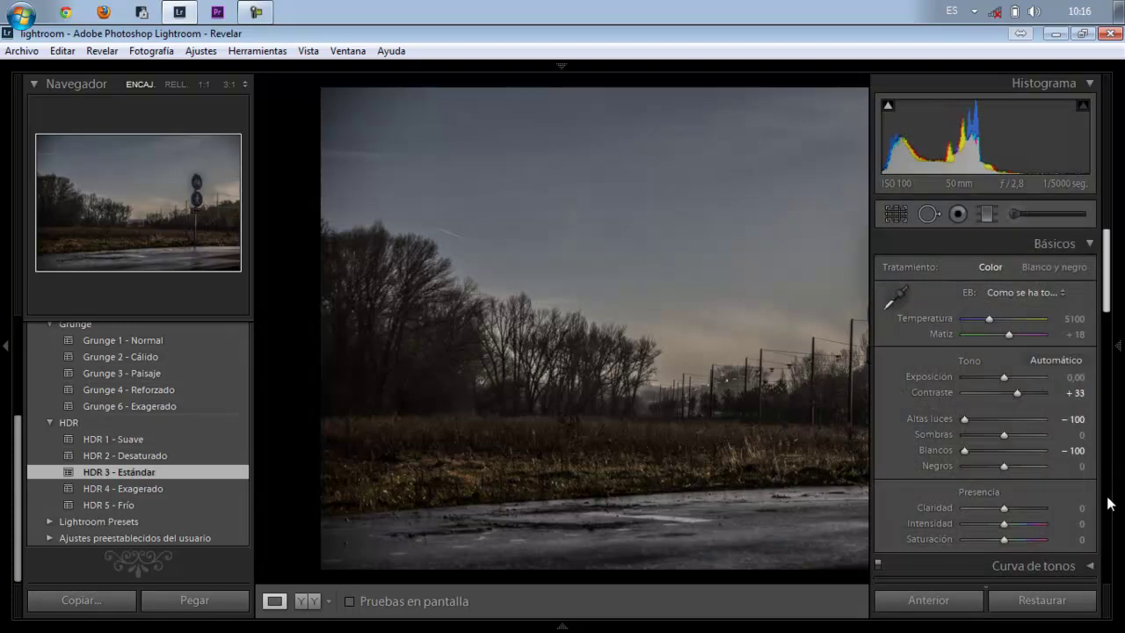
pyautogui.click(1053, 608)
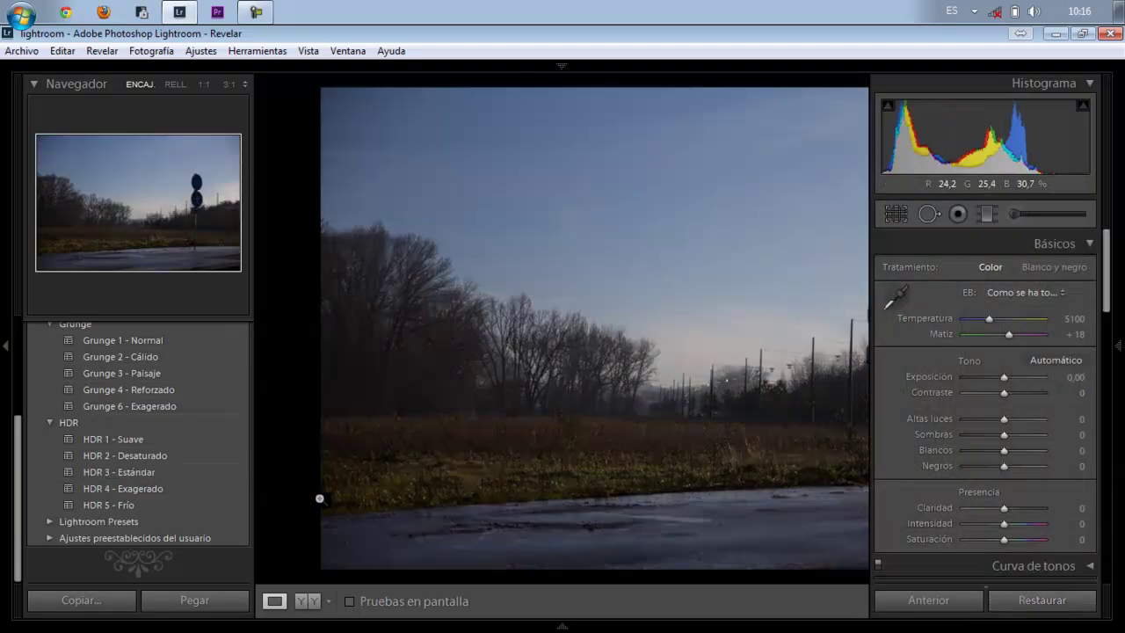
pyautogui.click(225, 480)
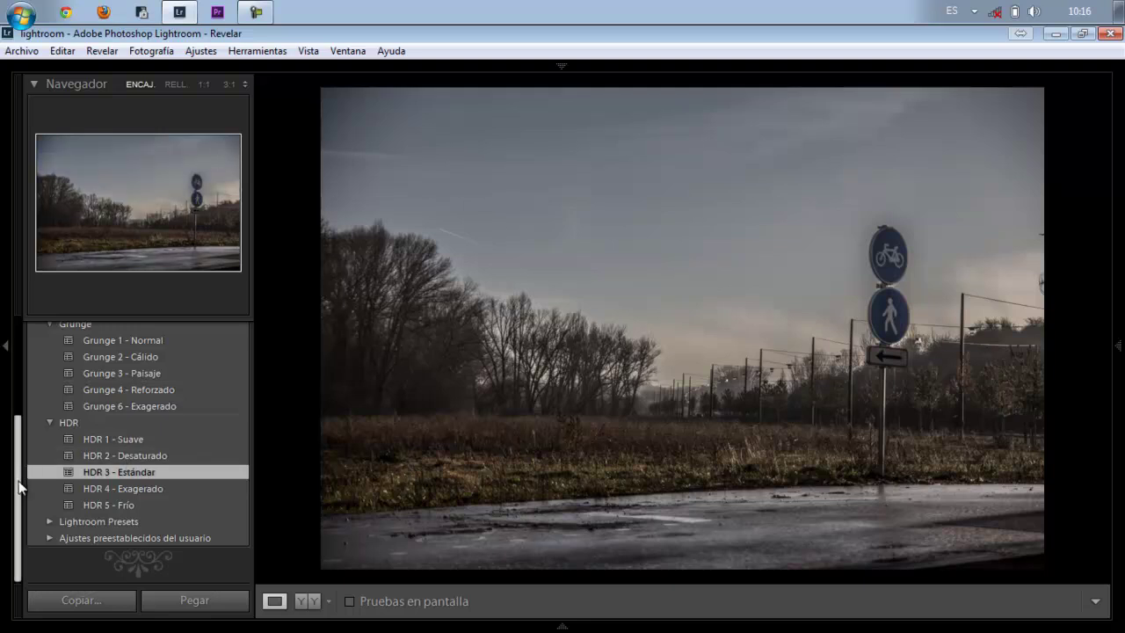
# Try Grunge 3 - Paisaje and Grunge 2 - Cálido, then reset the photo to original.
pyautogui.moveTo(20, 486); pyautogui.dragTo(27, 442)
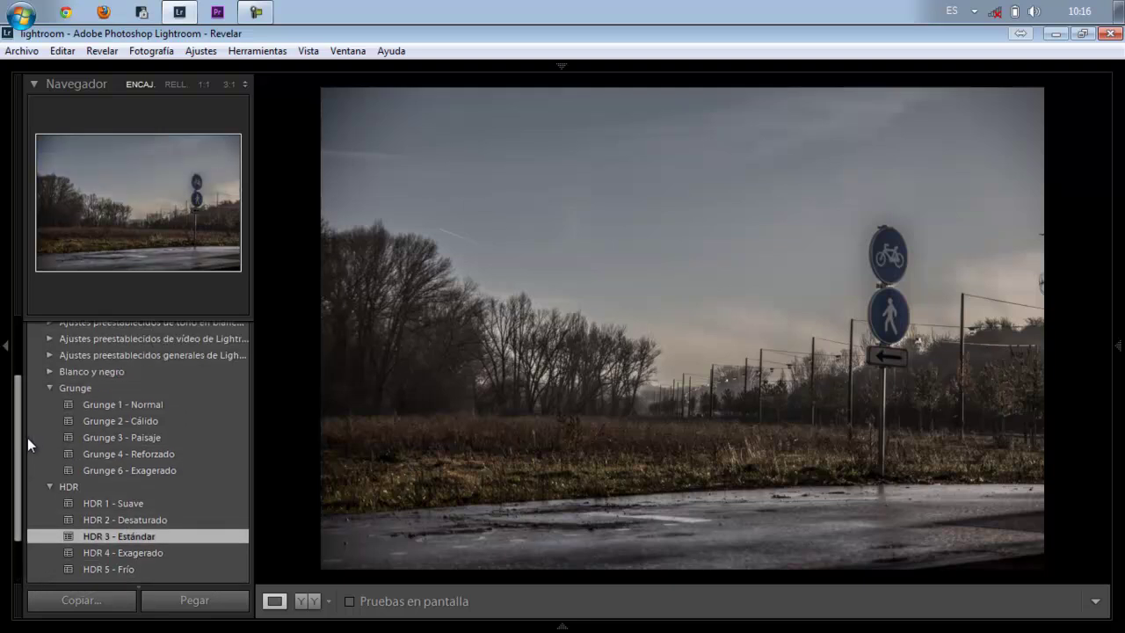
pyautogui.click(178, 433)
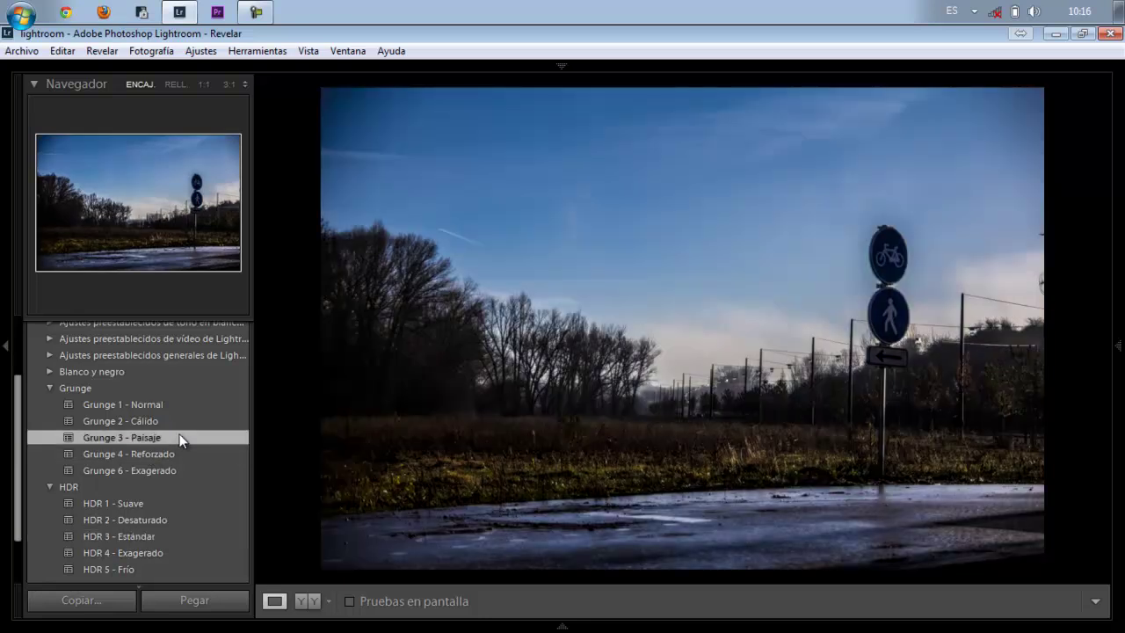
pyautogui.click(171, 423)
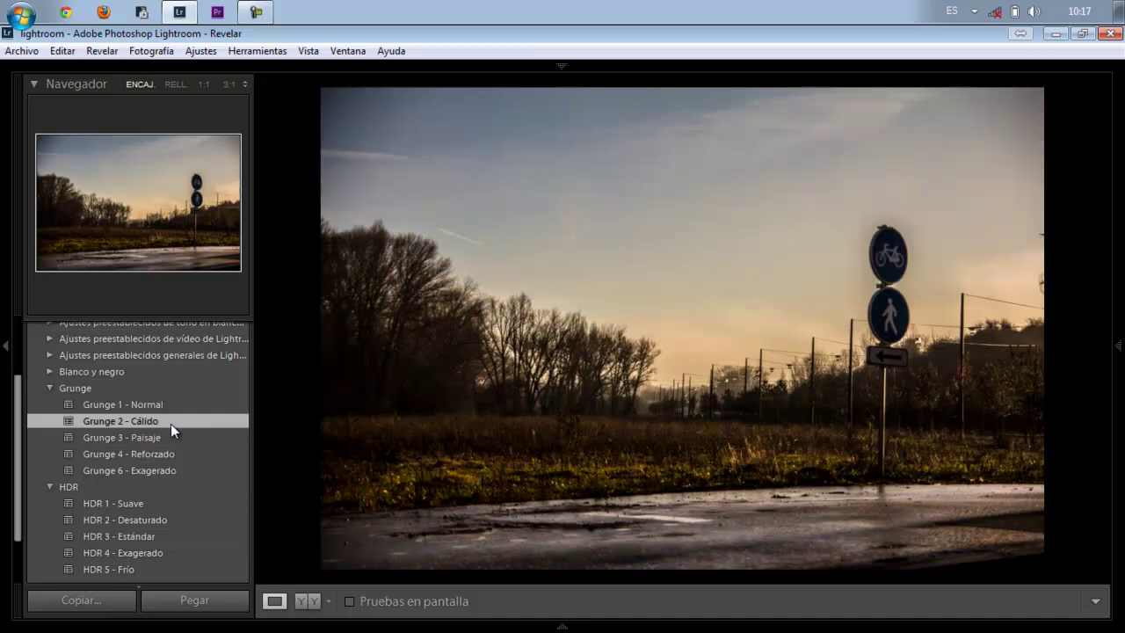
pyautogui.moveTo(18, 432); pyautogui.dragTo(17, 489)
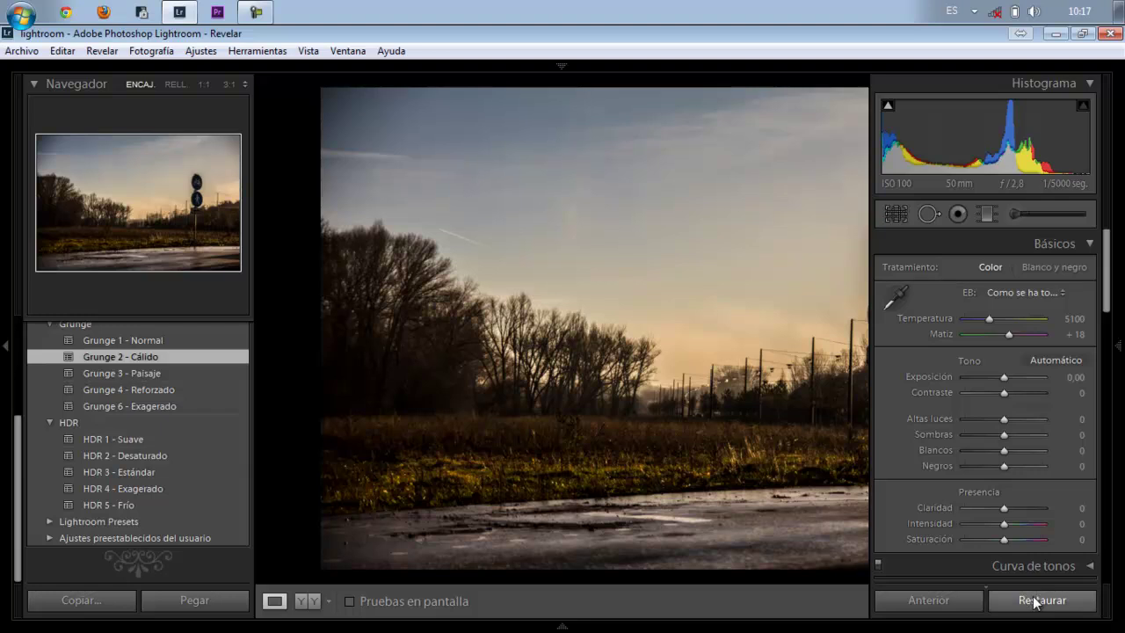
pyautogui.click(1039, 601)
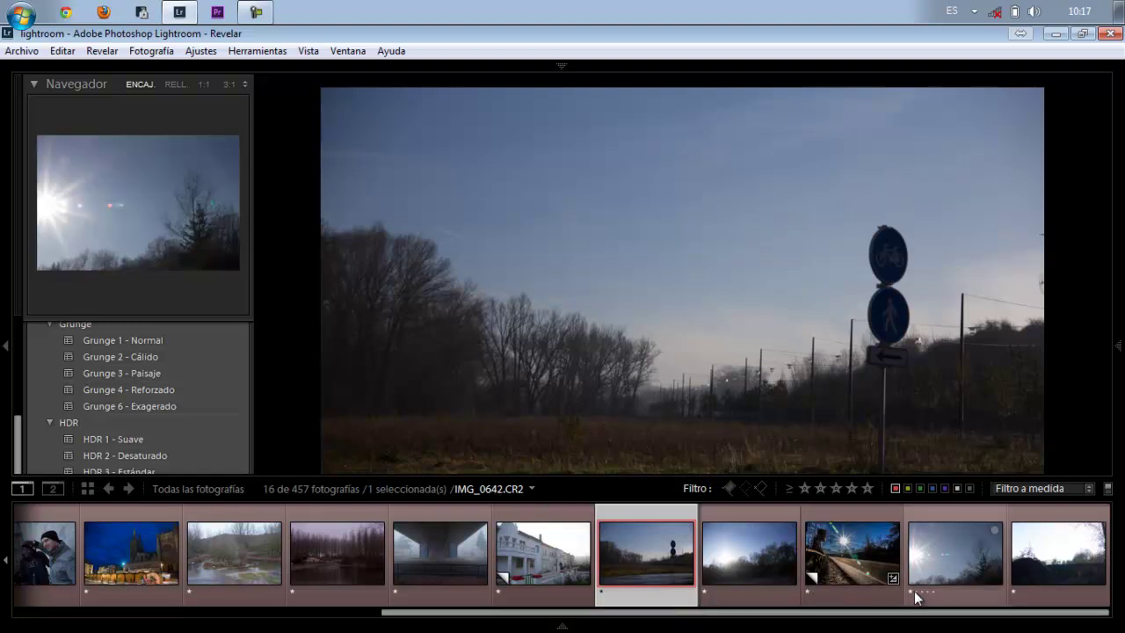
# Open sunburst photo IMG_0642.CR2, try HDR 4 and Grunge 2 (undone), then apply Grunge 3 - Paisaje.
pyautogui.click(947, 557)
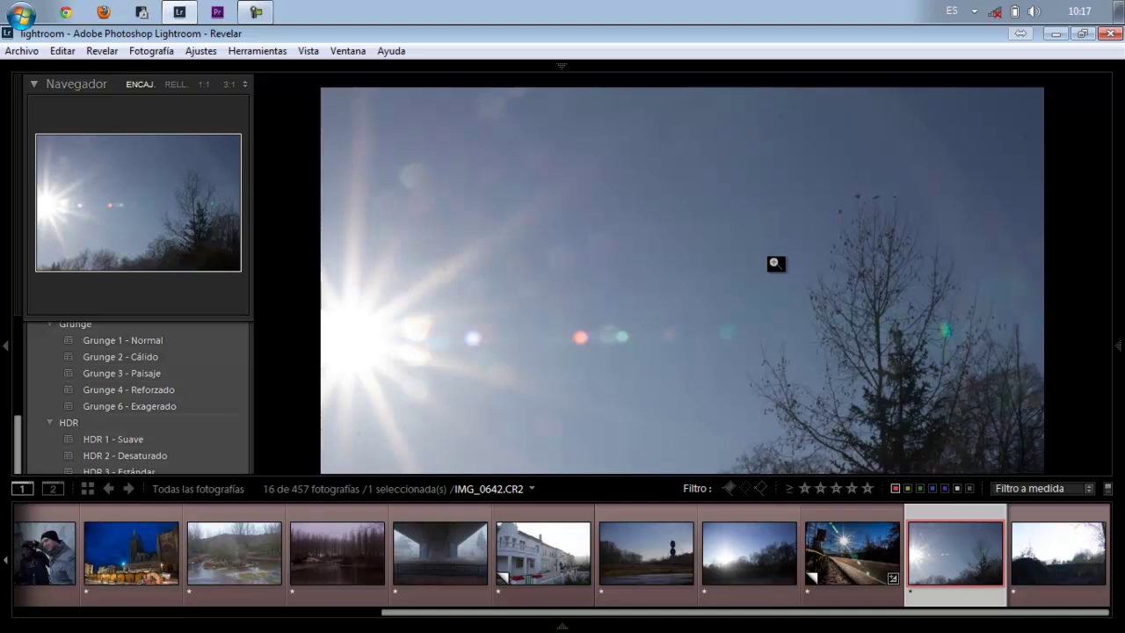
pyautogui.press('F6')
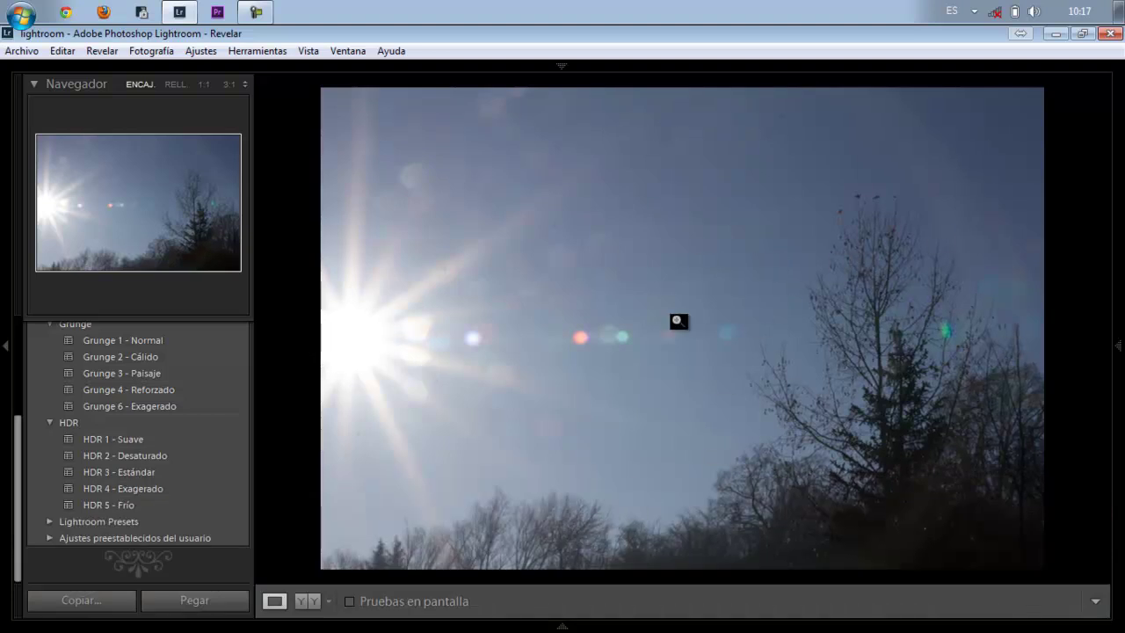
pyautogui.click(177, 484)
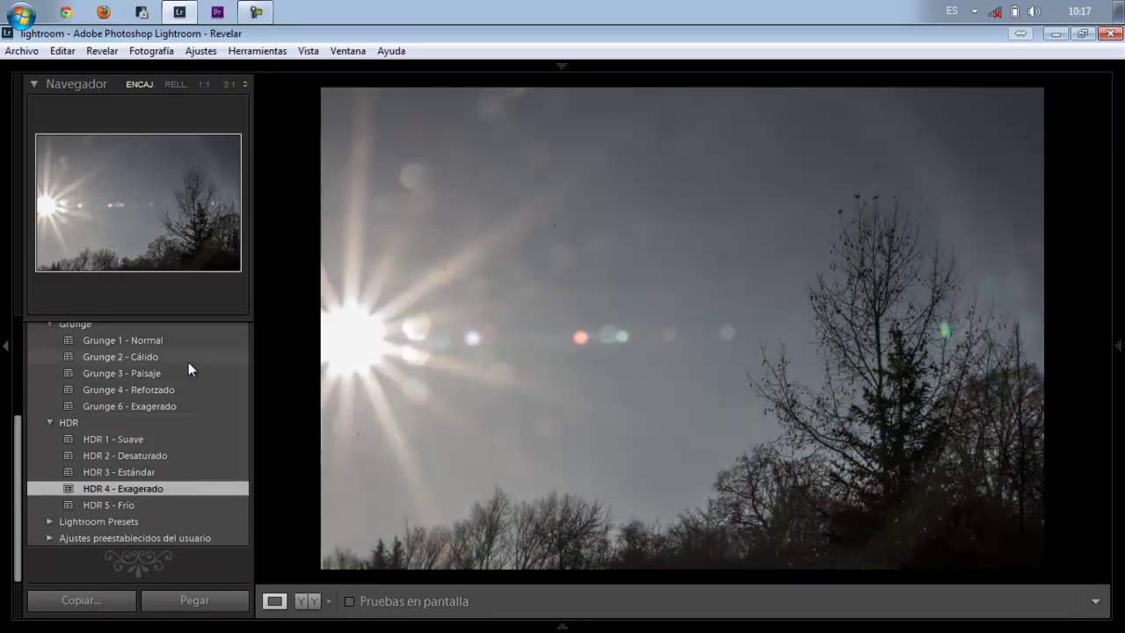
pyautogui.click(188, 362)
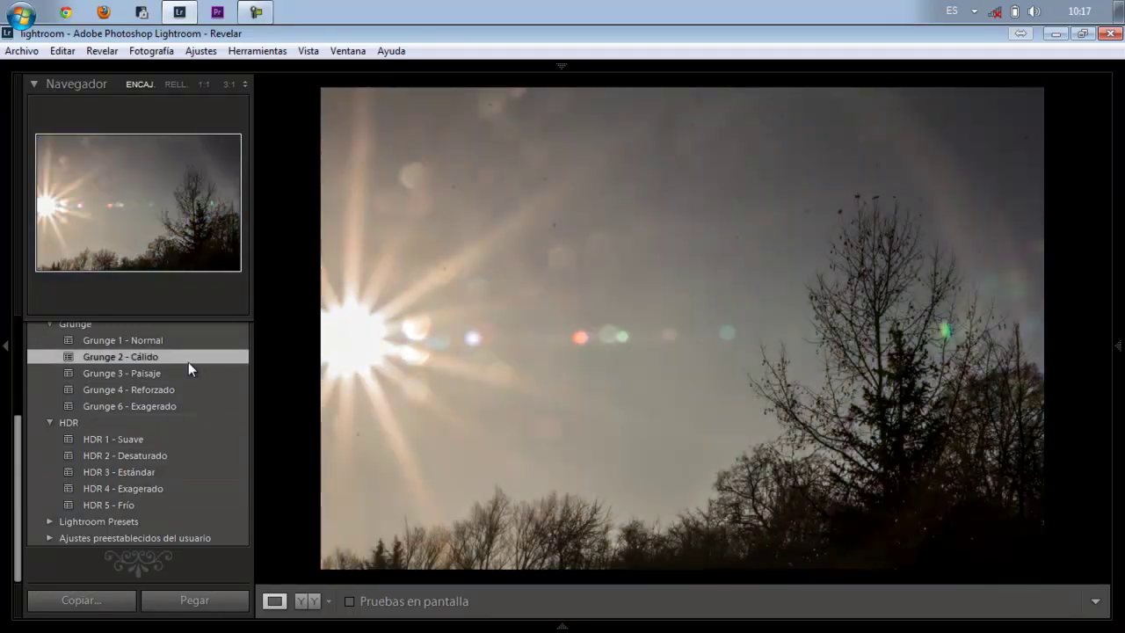
pyautogui.hotkey('ctrl', 'z')
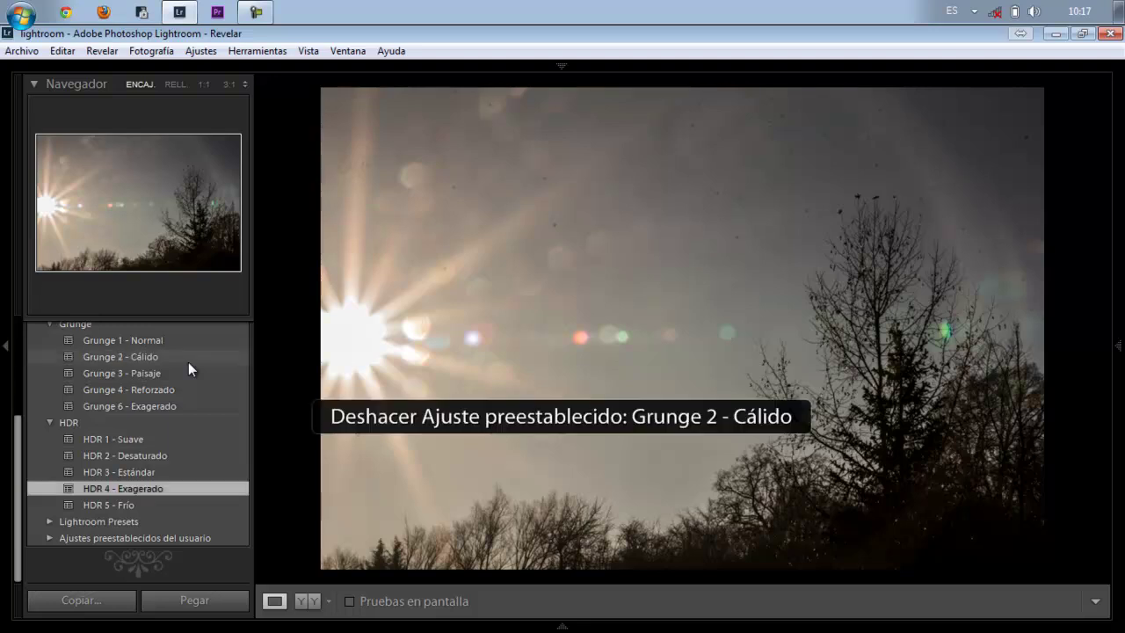
pyautogui.click(183, 374)
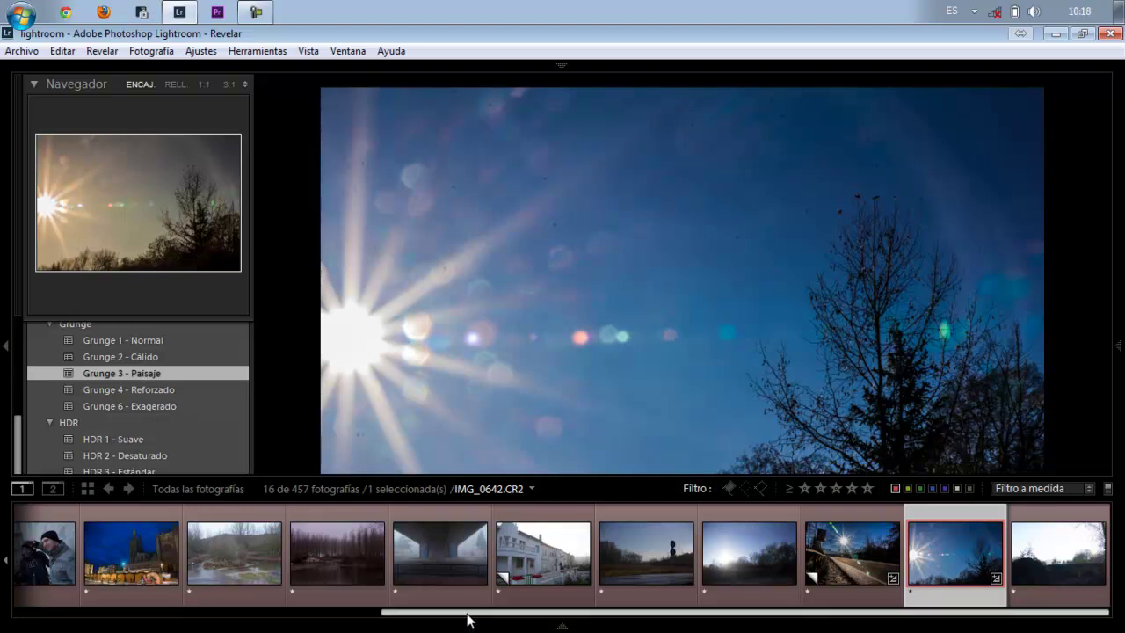
# Scroll the filmstrip left and open IMG_0480And8more_fused.jpg, the bedroom photo.
pyautogui.moveTo(467, 616); pyautogui.dragTo(100, 625)
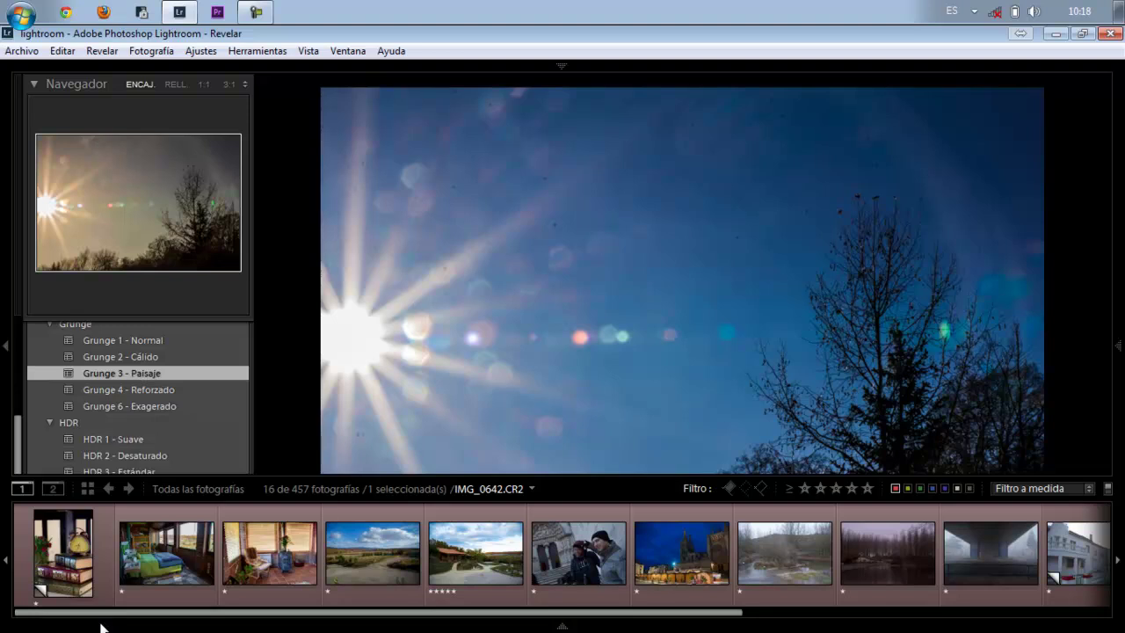
pyautogui.click(181, 567)
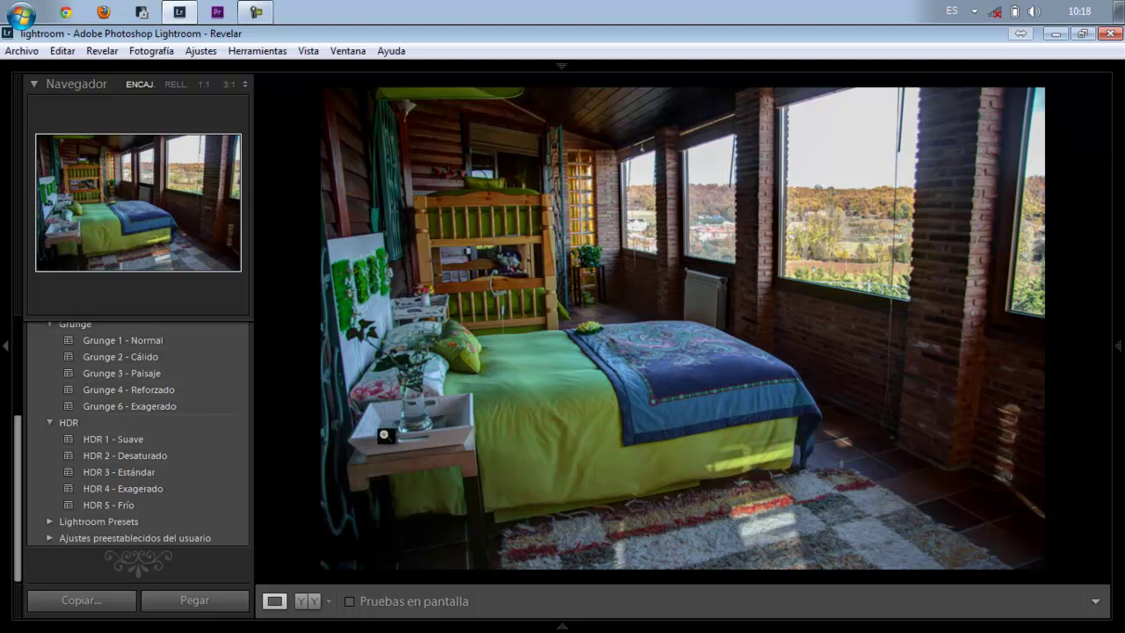
# Compare HDR 2 - Desaturado, Grunge 2 - Cálido and Grunge 1 - Normal, ending on HDR 4 - Exagerado.
pyautogui.click(147, 489)
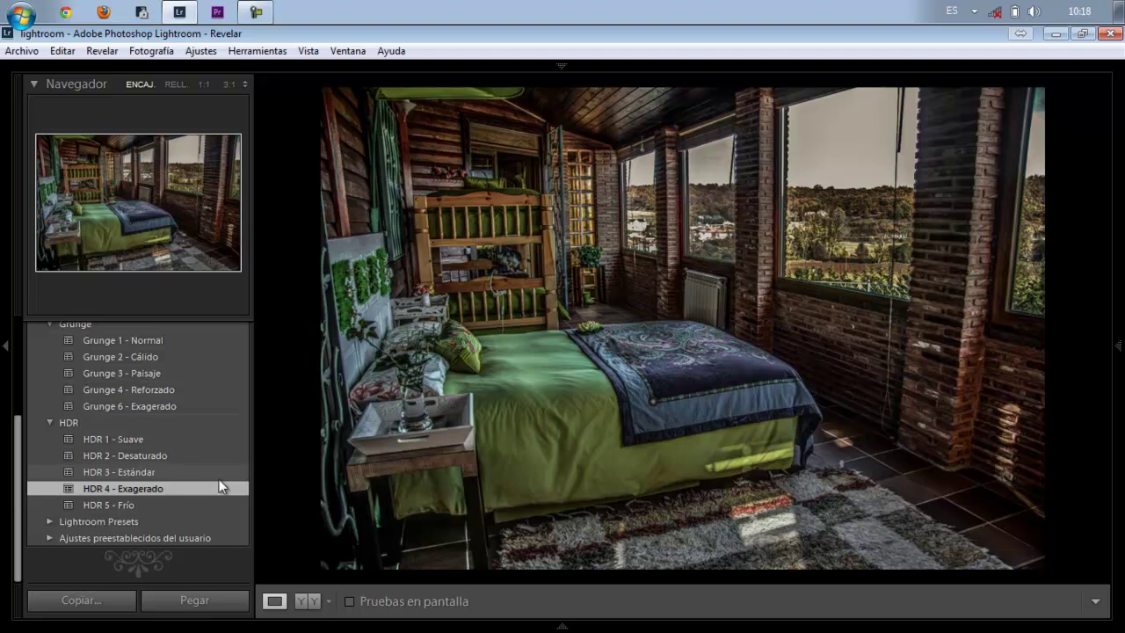
pyautogui.hotkey('ctrl', 'z')
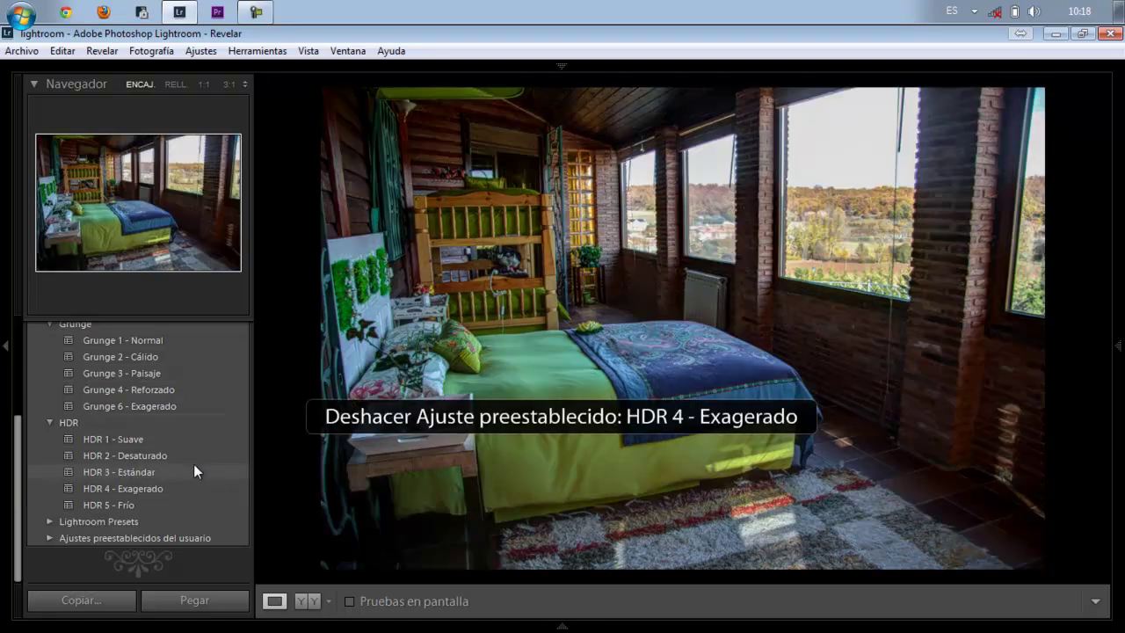
pyautogui.click(192, 457)
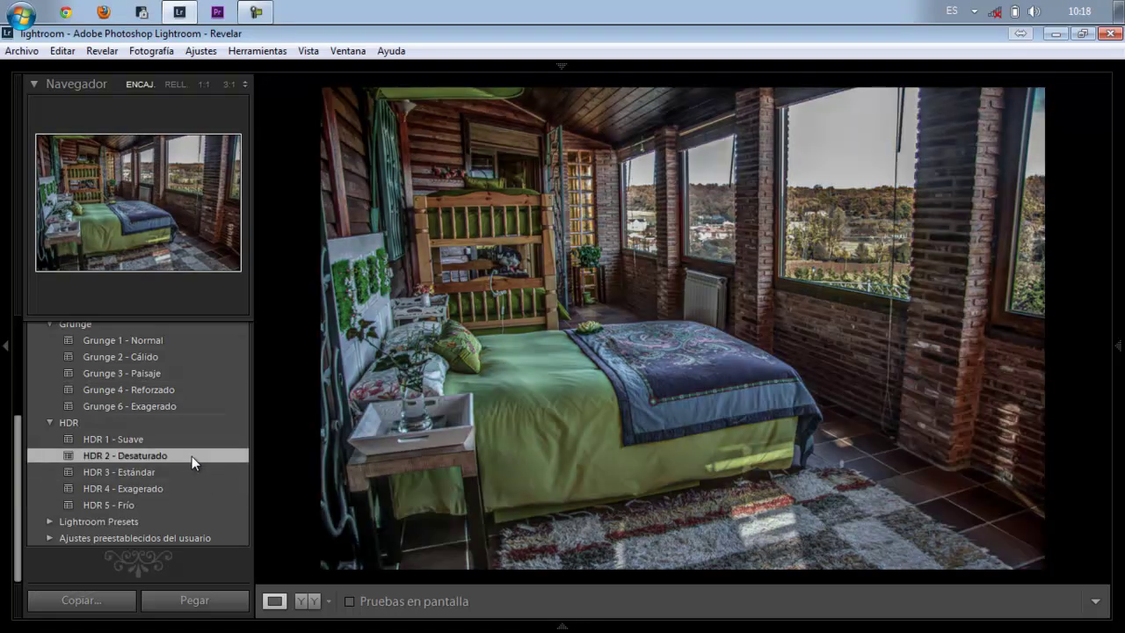
pyautogui.click(166, 361)
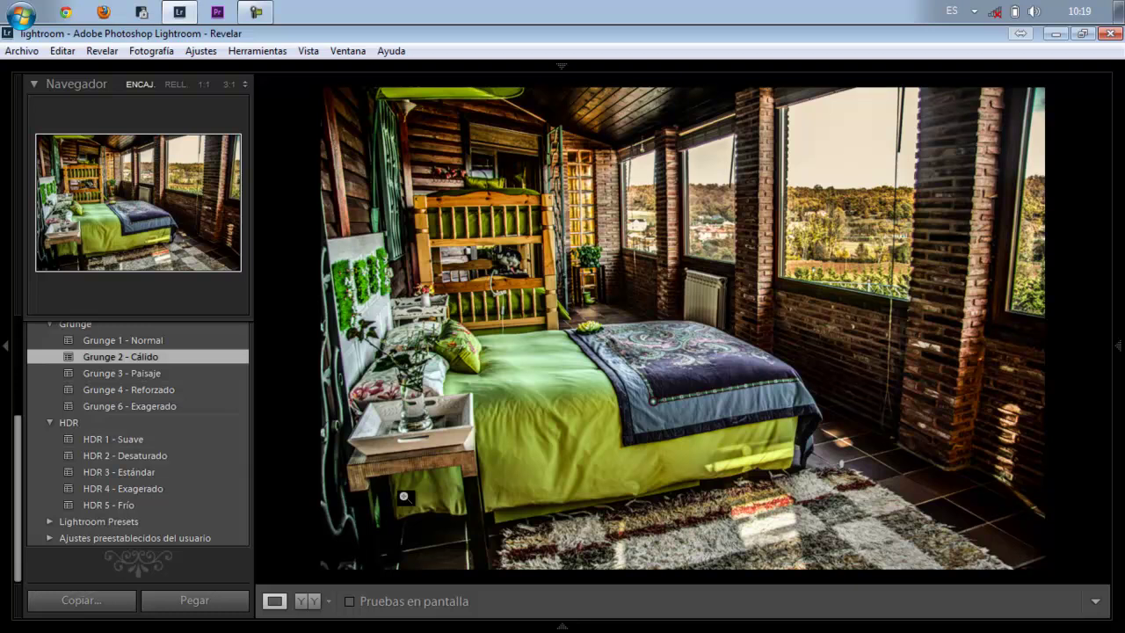
pyautogui.click(195, 340)
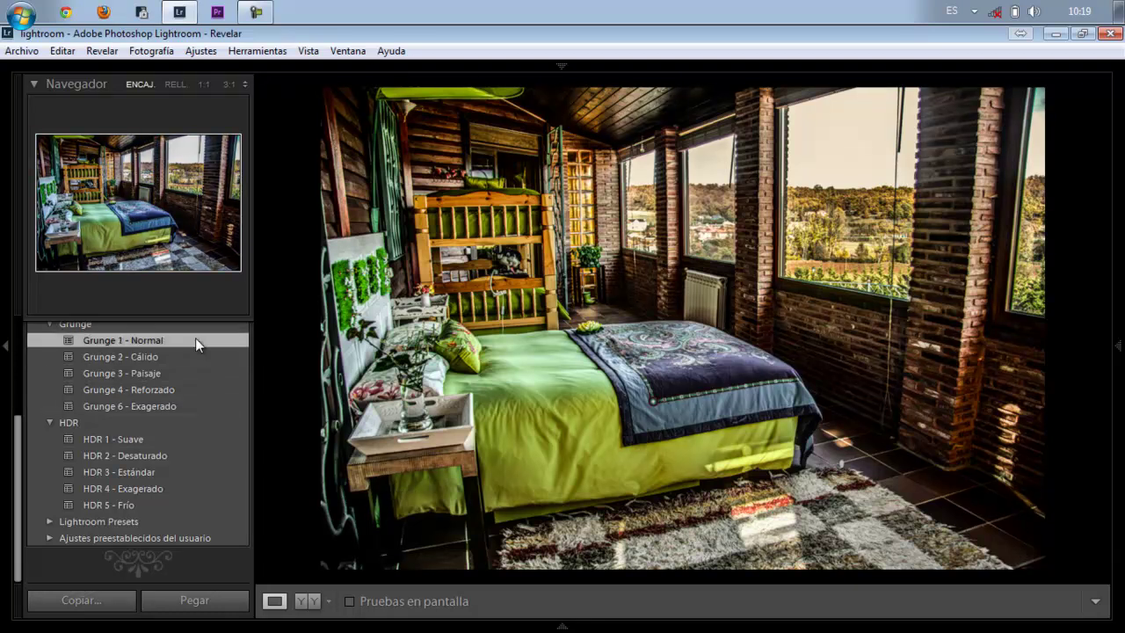
pyautogui.click(140, 488)
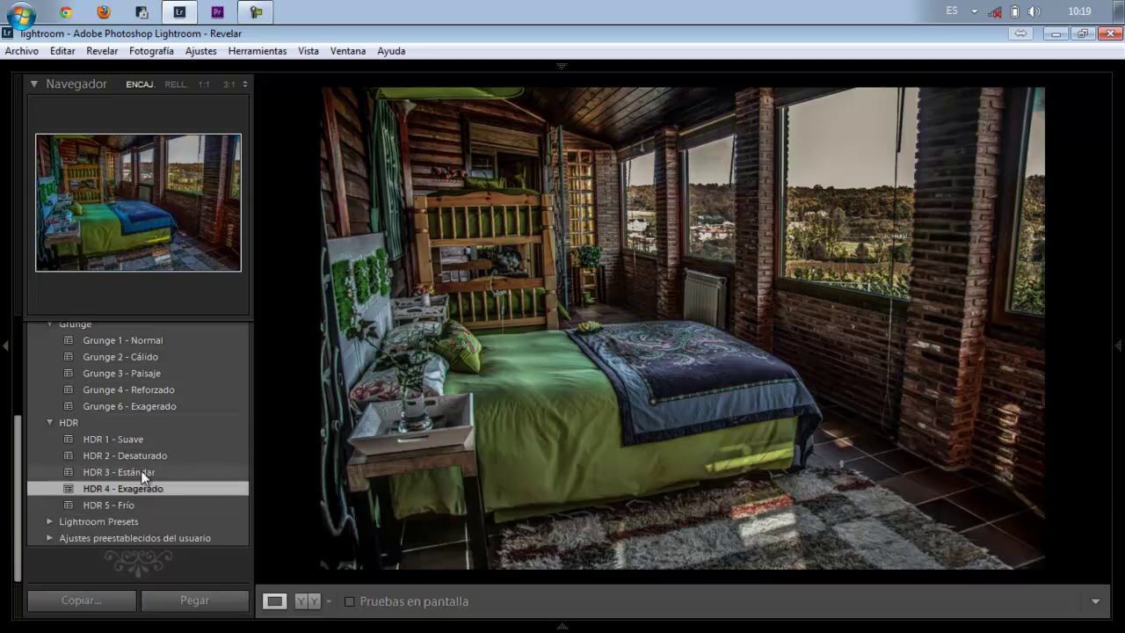
pyautogui.moveTo(17, 429)
pyautogui.mouseDown()
pyautogui.moveTo(23, 369)
pyautogui.moveTo(17, 472)
pyautogui.mouseUp()
# Expand the Blanco y negro presets group and apply 15 Blanco y negro estilo 2.
pyautogui.click(48, 411)
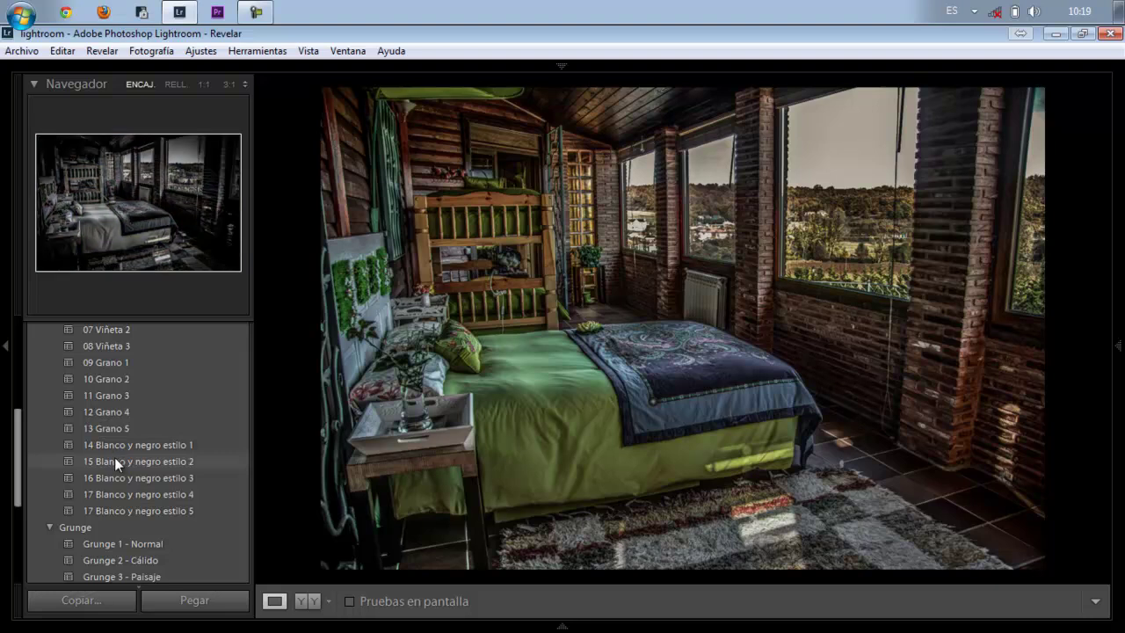
pyautogui.click(114, 464)
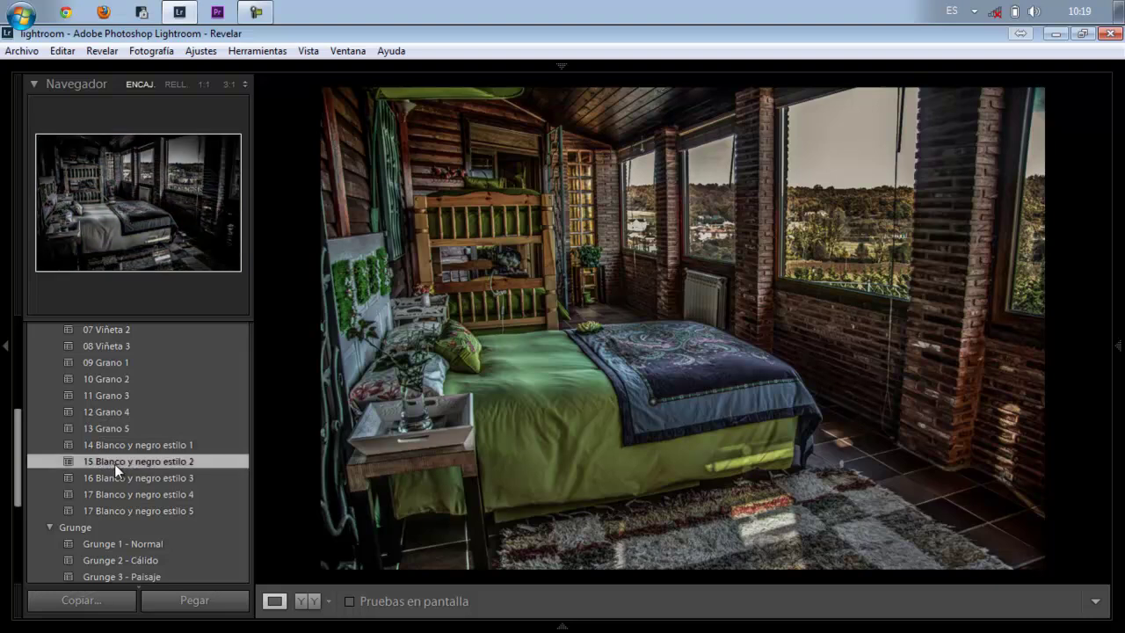